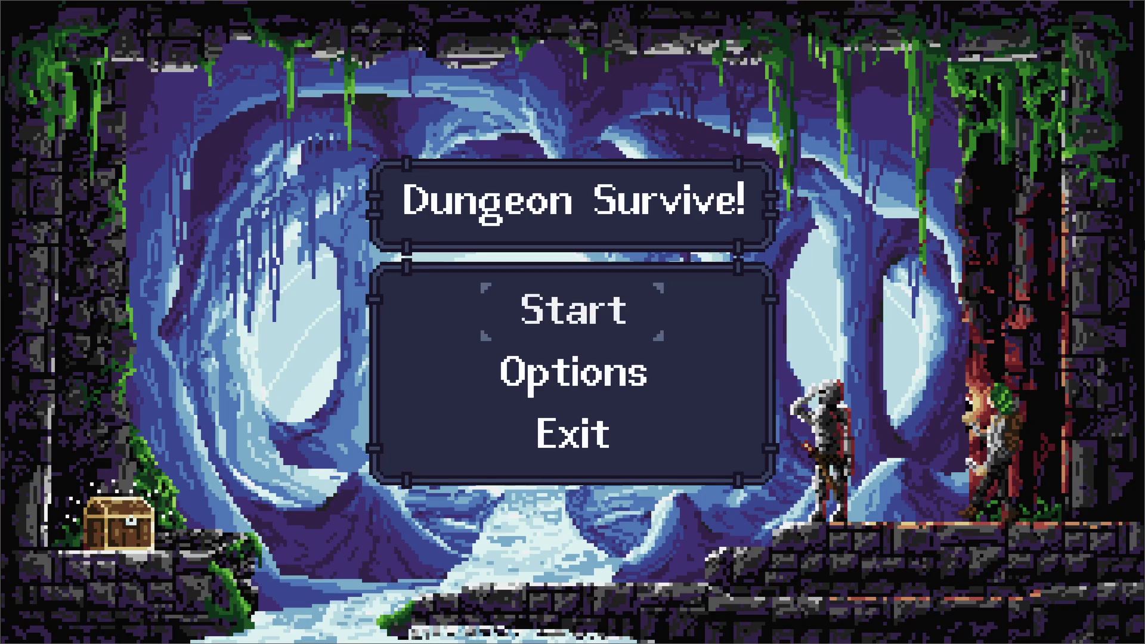
# Start a new game, choose profile slot 1, and begin spelling the player name
pyautogui.press('Return')
pyautogui.press('Return')
pyautogui.press('Left')
pyautogui.press('Left')
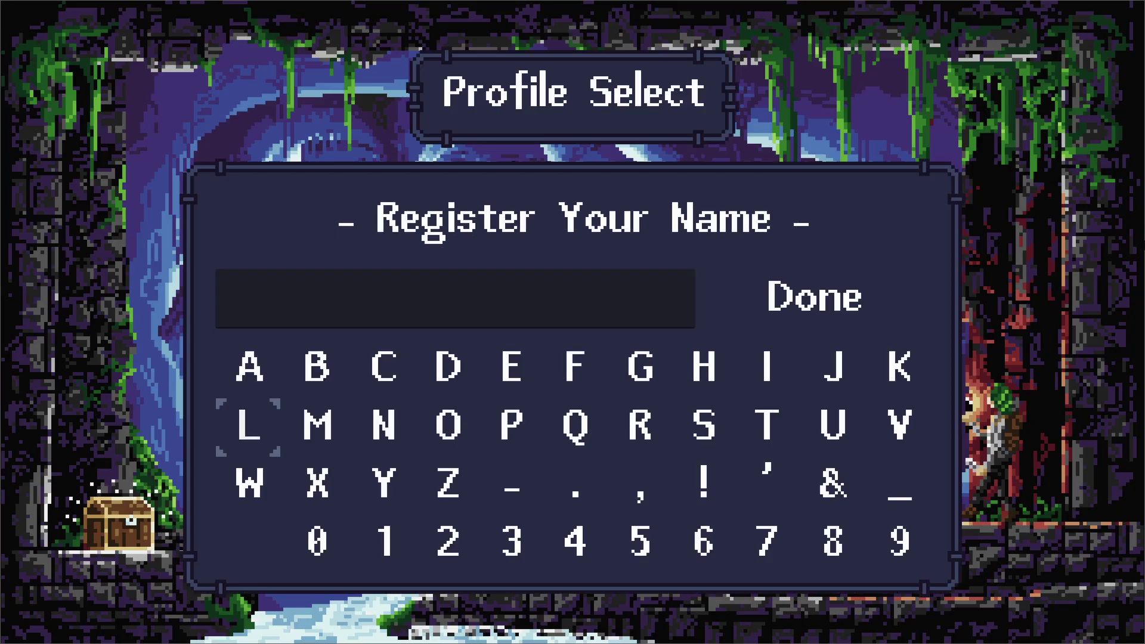
pyautogui.press('Return')
pyautogui.press('Up')
pyautogui.press('Right')
pyautogui.press('Right')
pyautogui.press('Right')
pyautogui.press('Right')
pyautogui.press('Return')
pyautogui.press('Return')
pyautogui.press('Right')
pyautogui.press('Right')
pyautogui.press('Right')
pyautogui.press('Right')
# Add the remaining letters of the name, choose Done and confirm Yes
pyautogui.press('Return')
pyautogui.press('Return')
pyautogui.press('Return')
pyautogui.press('Down')
pyautogui.press('Left')
pyautogui.press('Left')
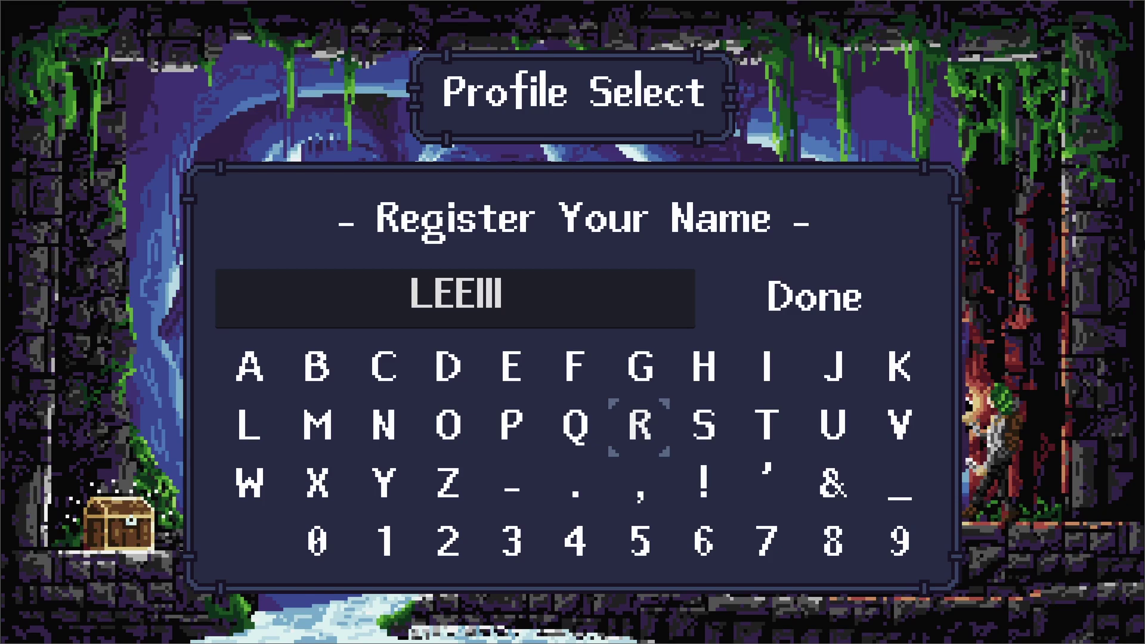
pyautogui.press('Up')
pyautogui.press('Left')
pyautogui.press('Return')
pyautogui.press('Return')
pyautogui.press('Return')
pyautogui.press('Up')
pyautogui.press('Return')
pyautogui.press('Return')
pyautogui.press('Return')
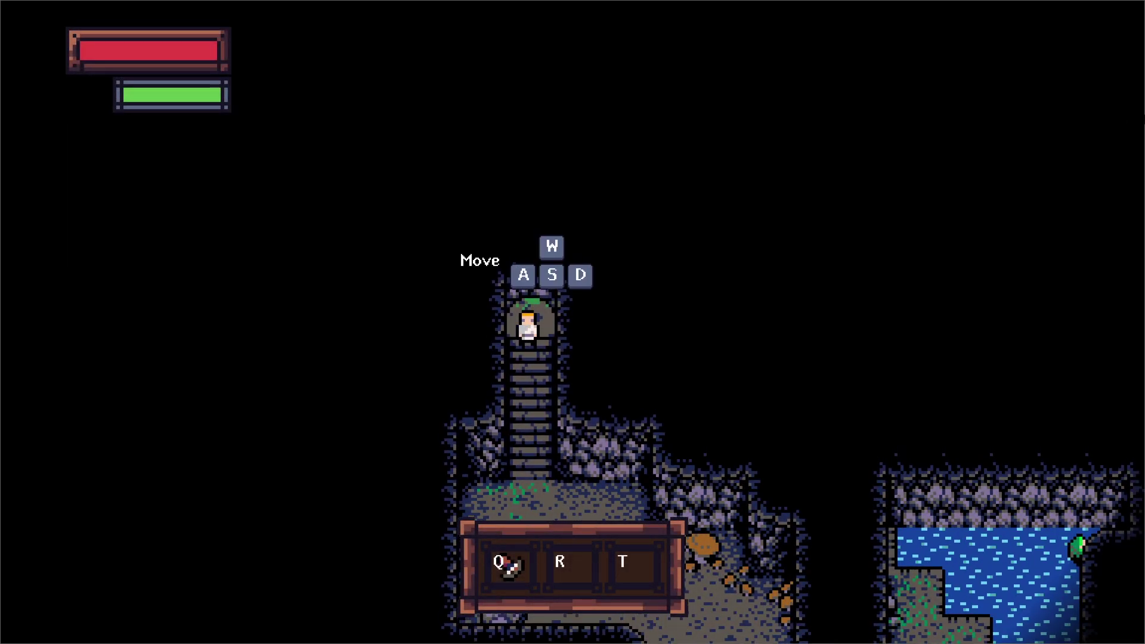
# Walk the hero down the stairs and down-right across the cave floor
pyautogui.press('s')
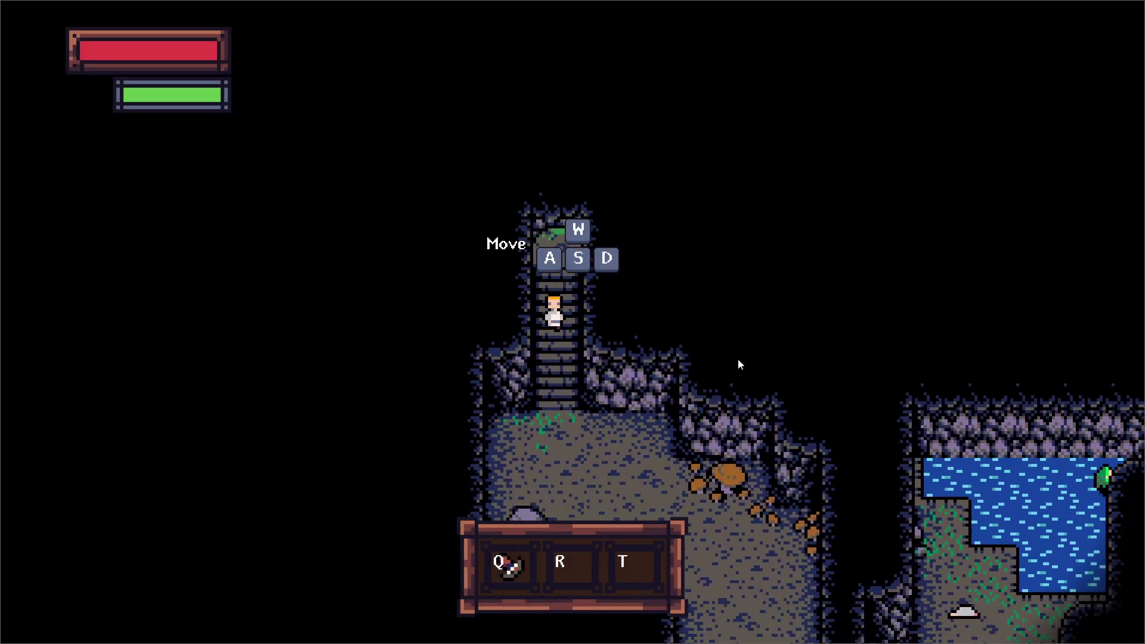
pyautogui.press('s')
pyautogui.press('d')
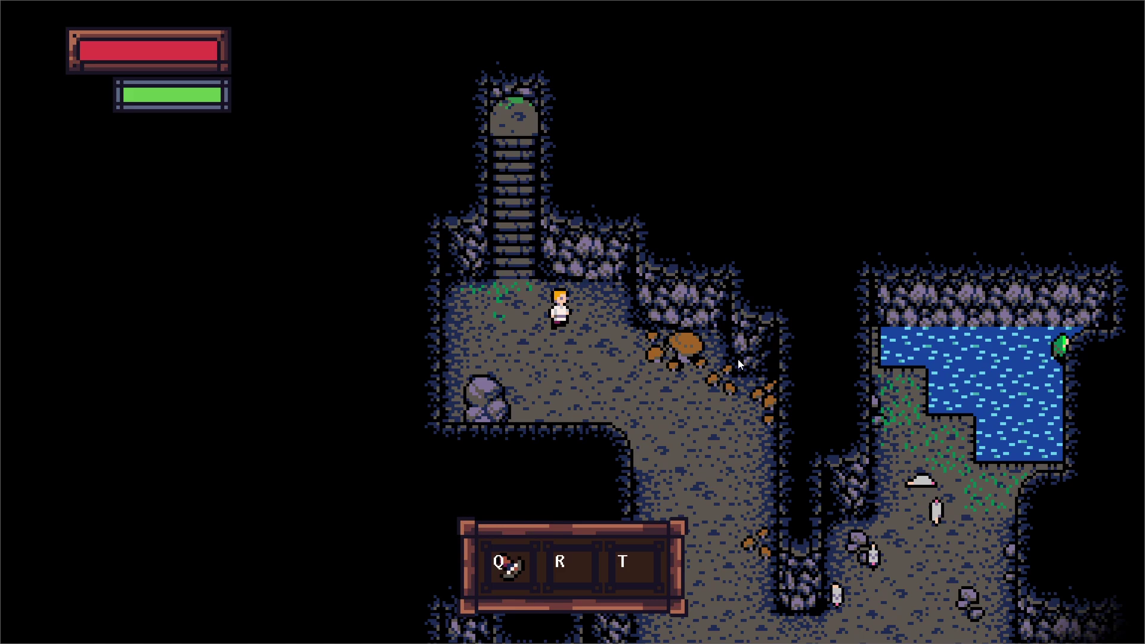
pyautogui.press('s')
pyautogui.press('d')
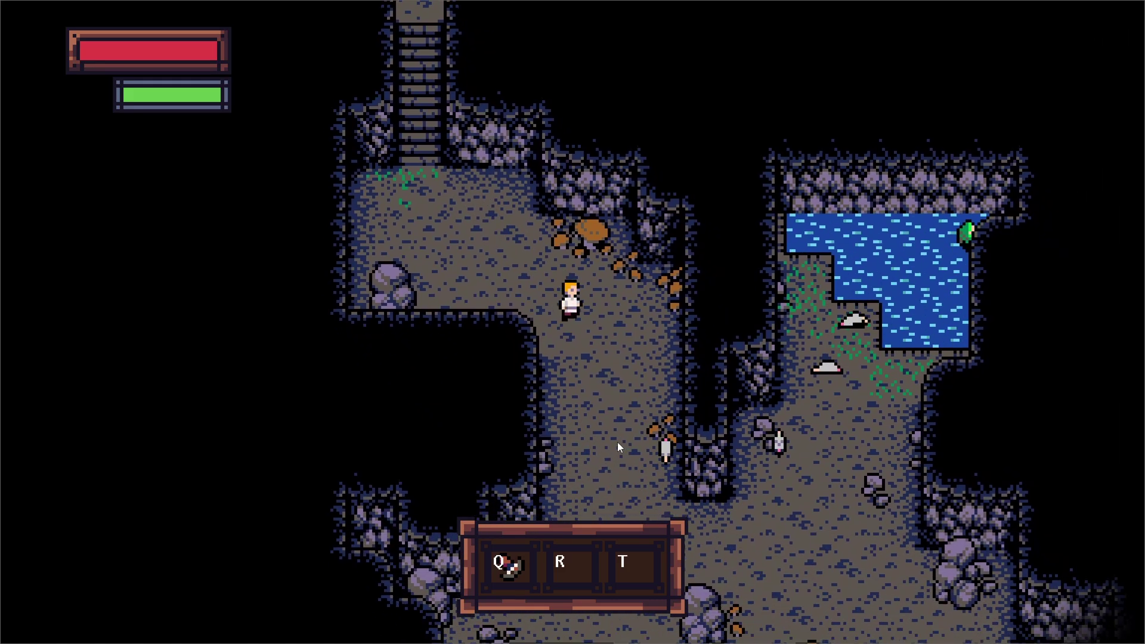
pyautogui.press('s')
pyautogui.press('d')
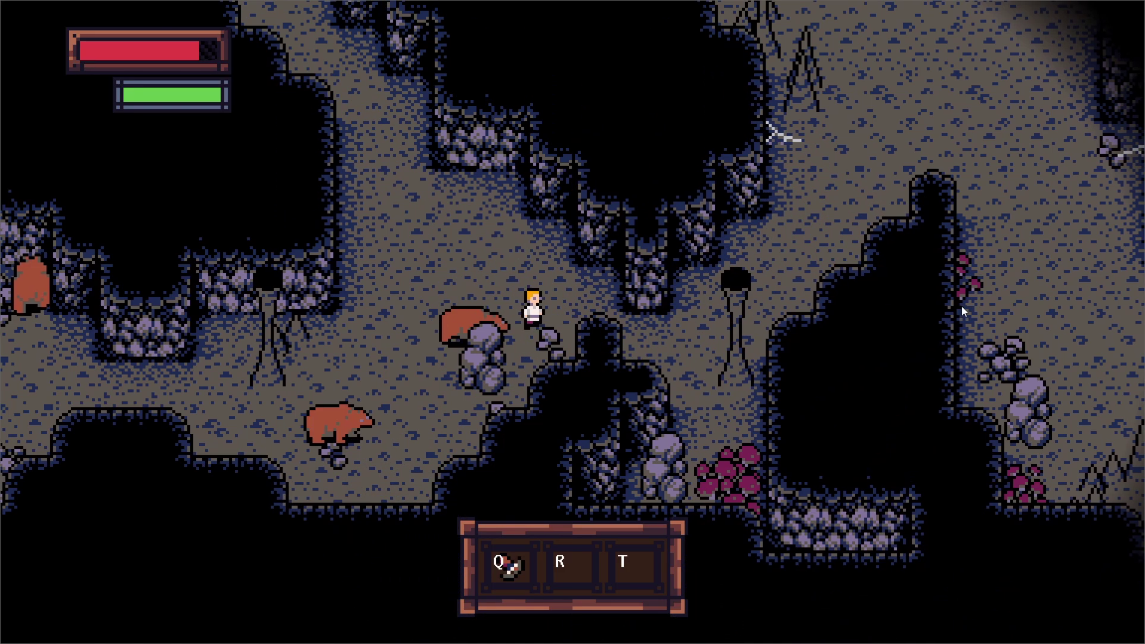
pyautogui.press('d')
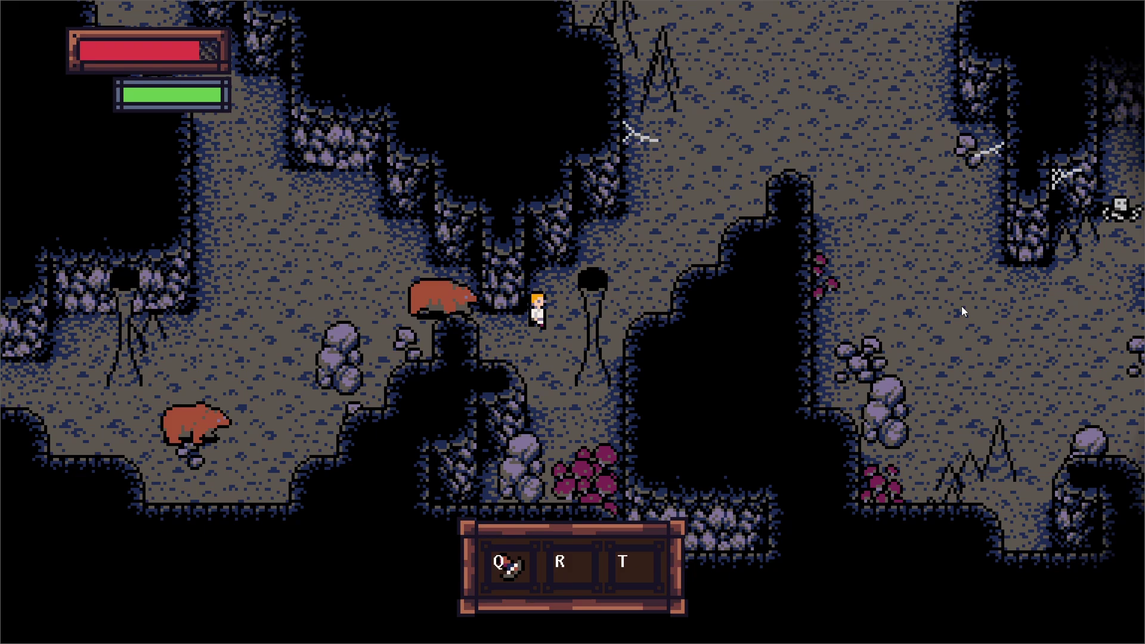
# Walk the hero up-right into the dark area and on toward the red eyes
pyautogui.press('w')
pyautogui.press('d')
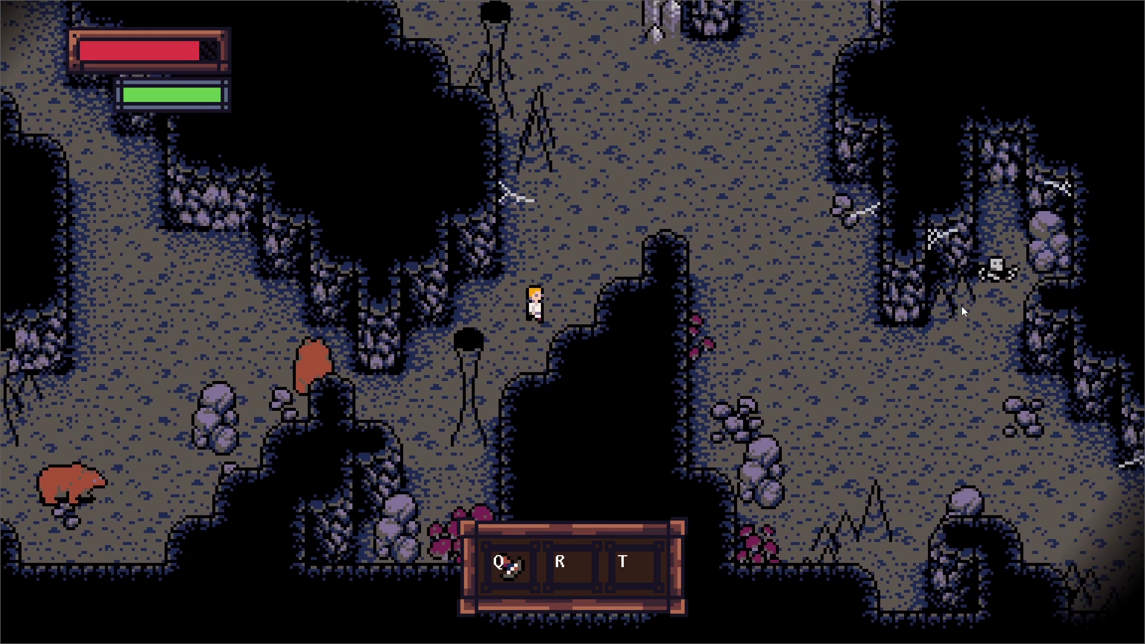
pyautogui.press('w')
pyautogui.press('d')
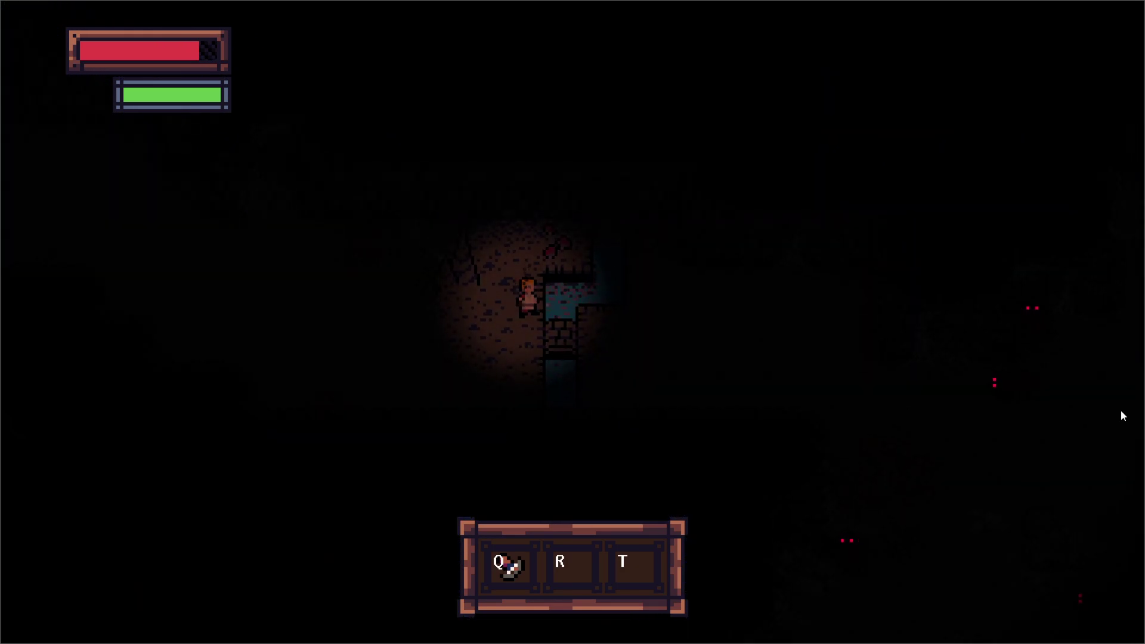
pyautogui.press('d')
pyautogui.press('s')
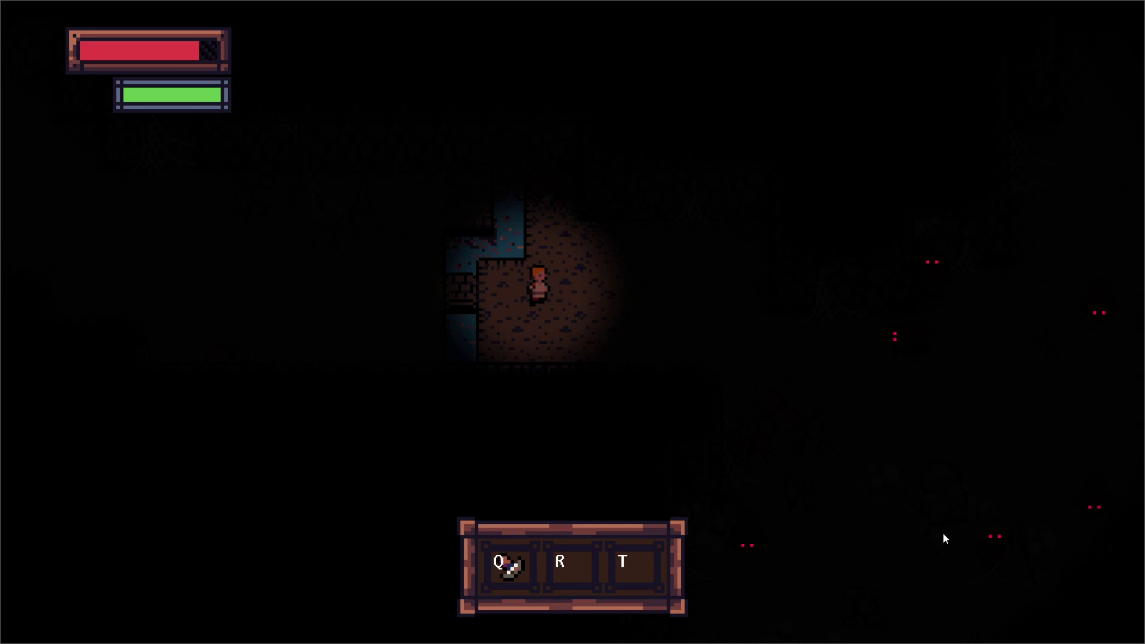
pyautogui.press('d')
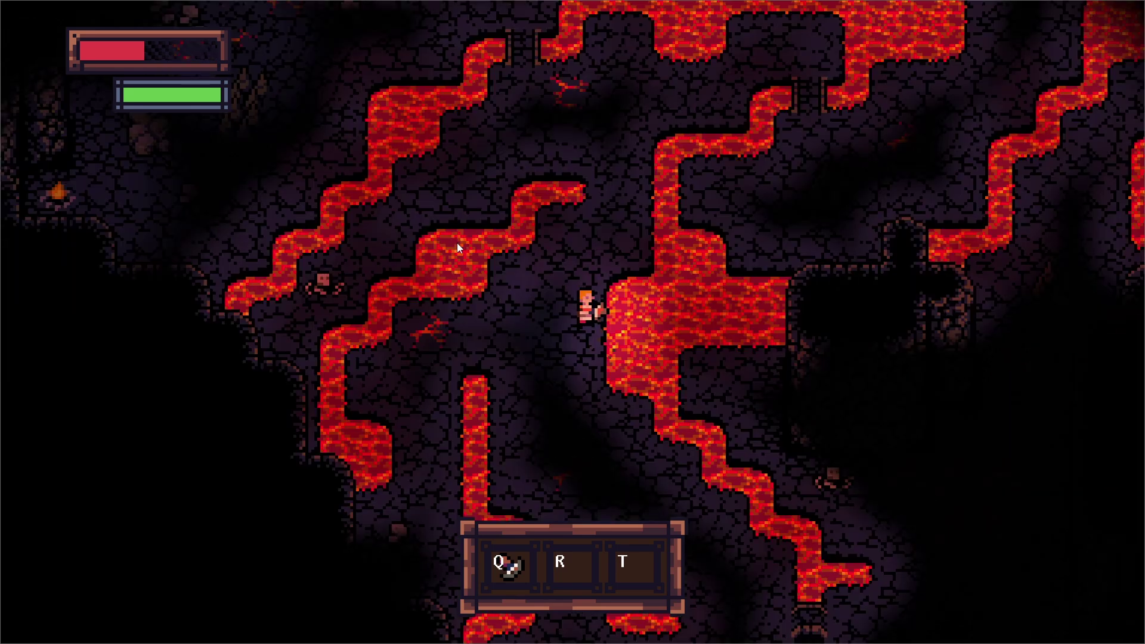
# Walk up between the lava, through the gate, and down into the dark room
pyautogui.press('w')
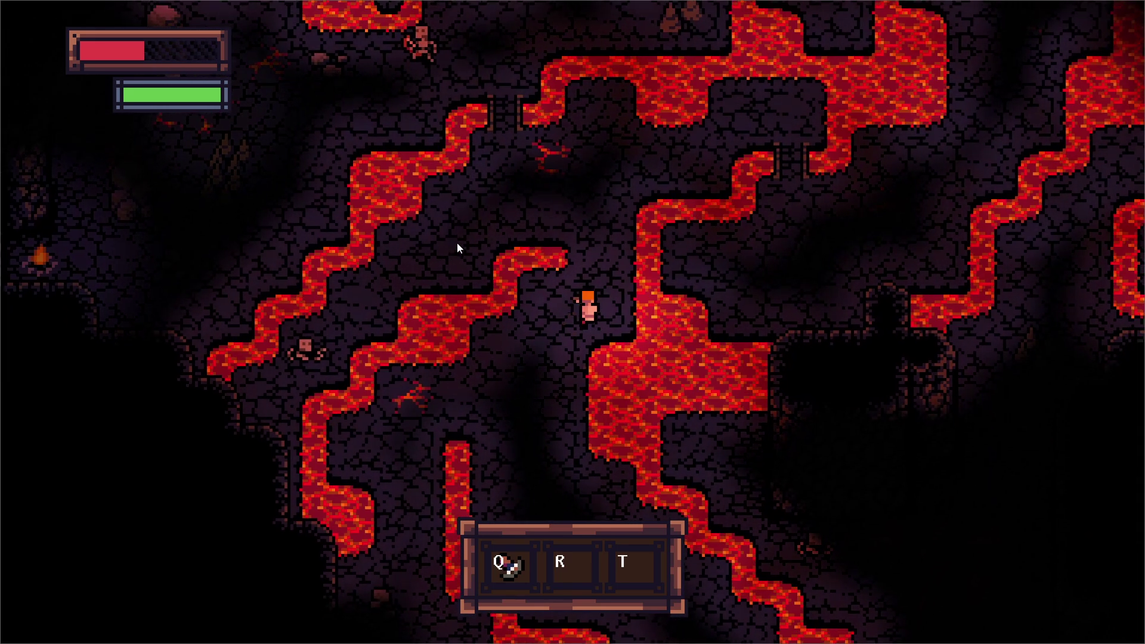
pyautogui.press('w')
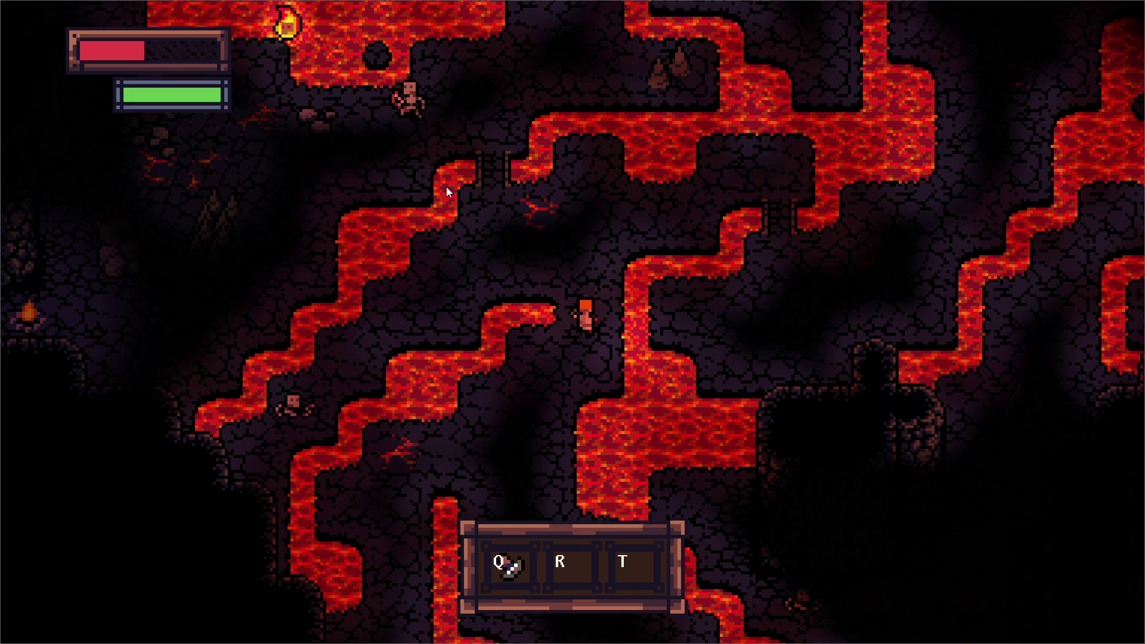
pyautogui.press('w')
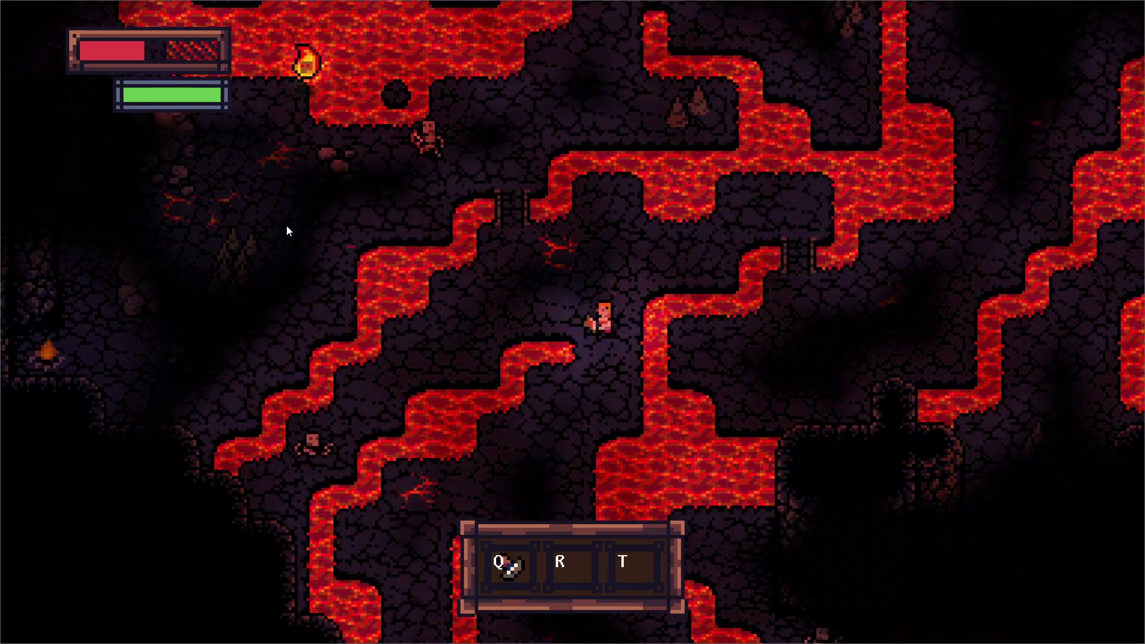
pyautogui.press('w')
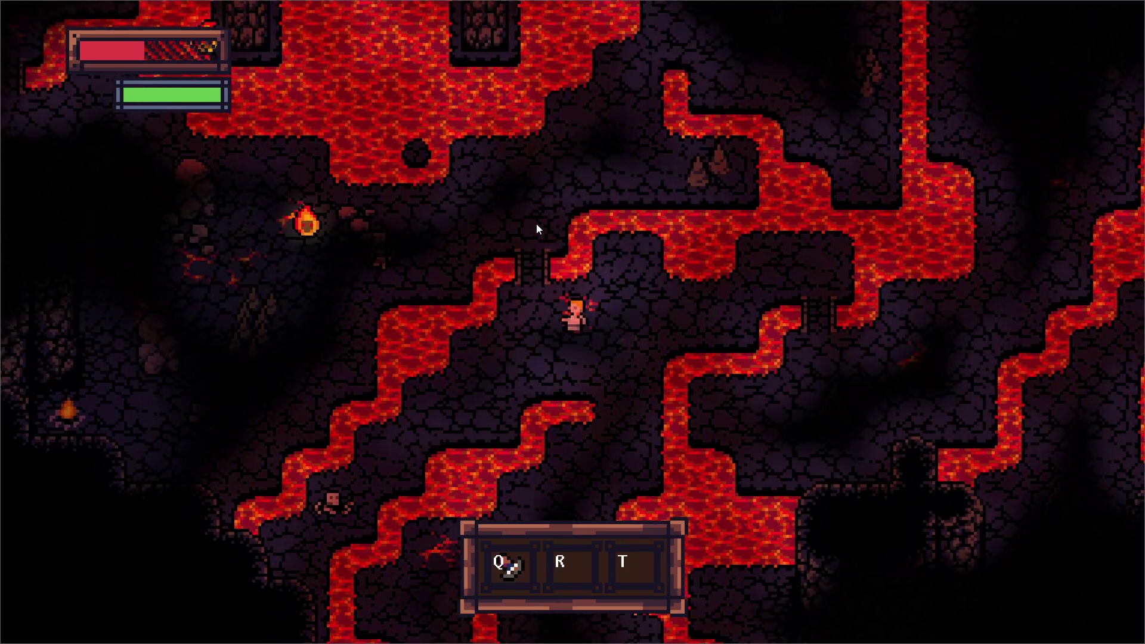
pyautogui.press('w')
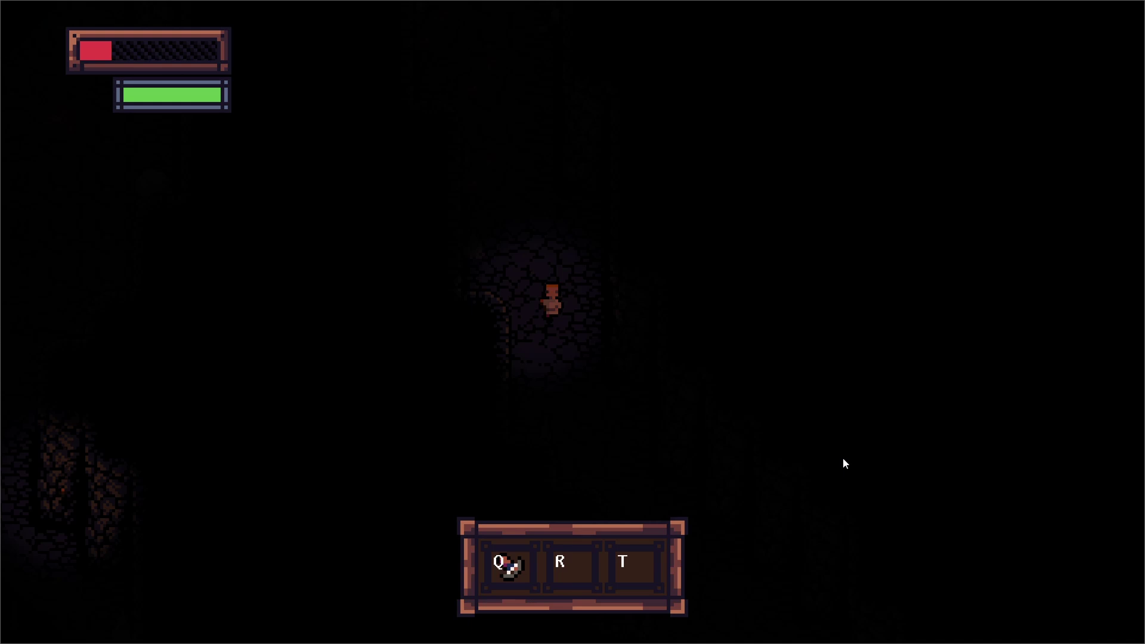
pyautogui.press('s')
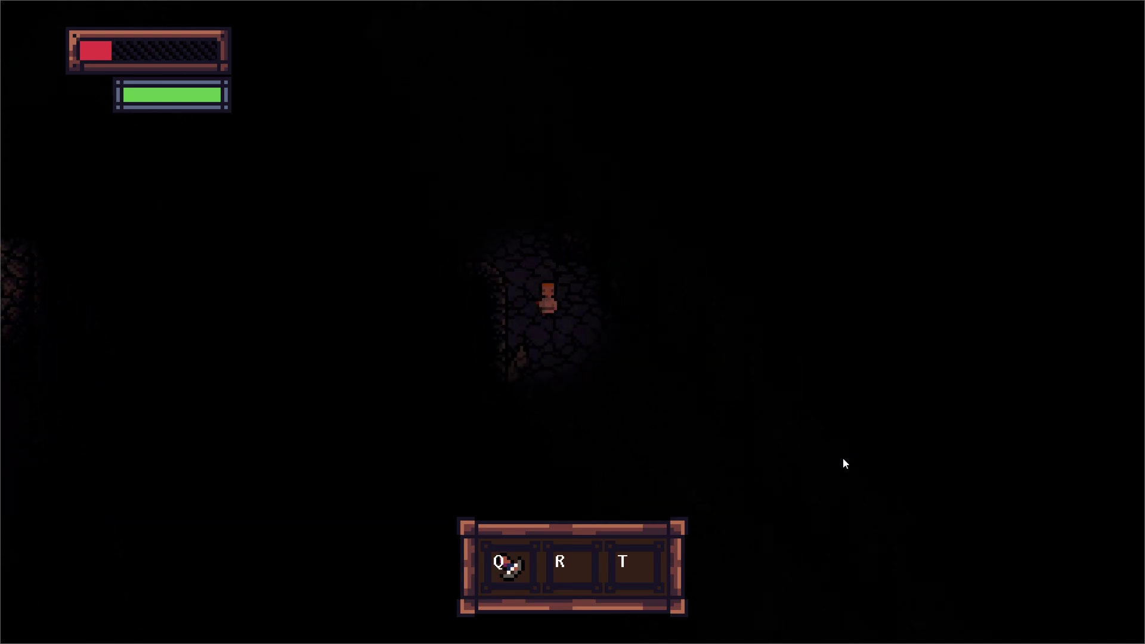
pyautogui.press('s')
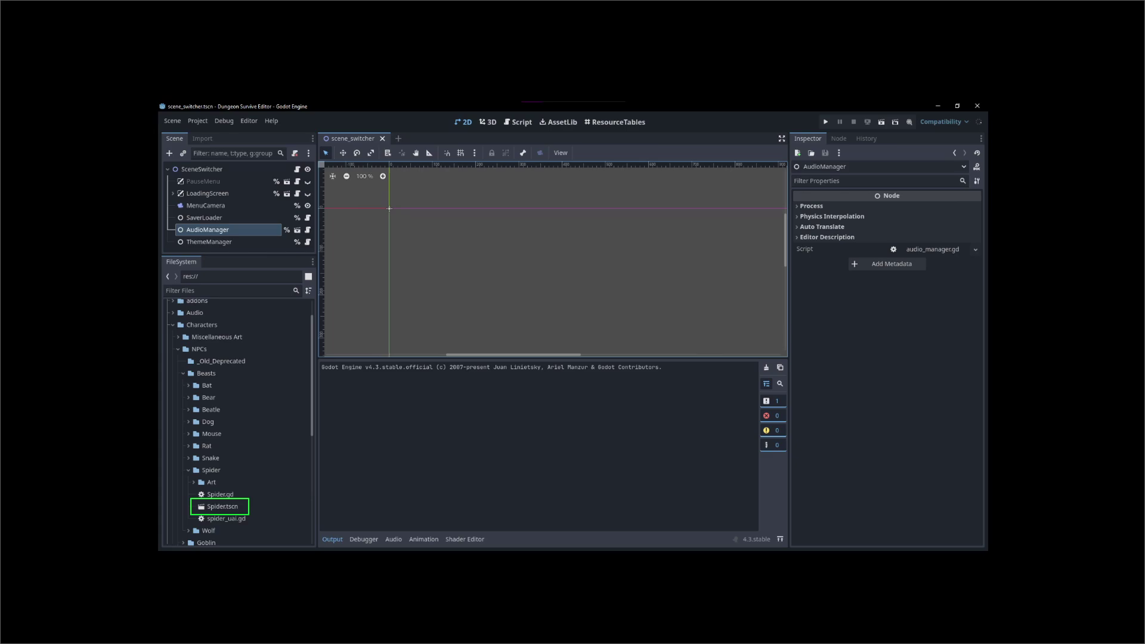
# Open Spider.tscn from the Characters > NPCs > Beasts > Spider folder
pyautogui.doubleClick(223, 507)
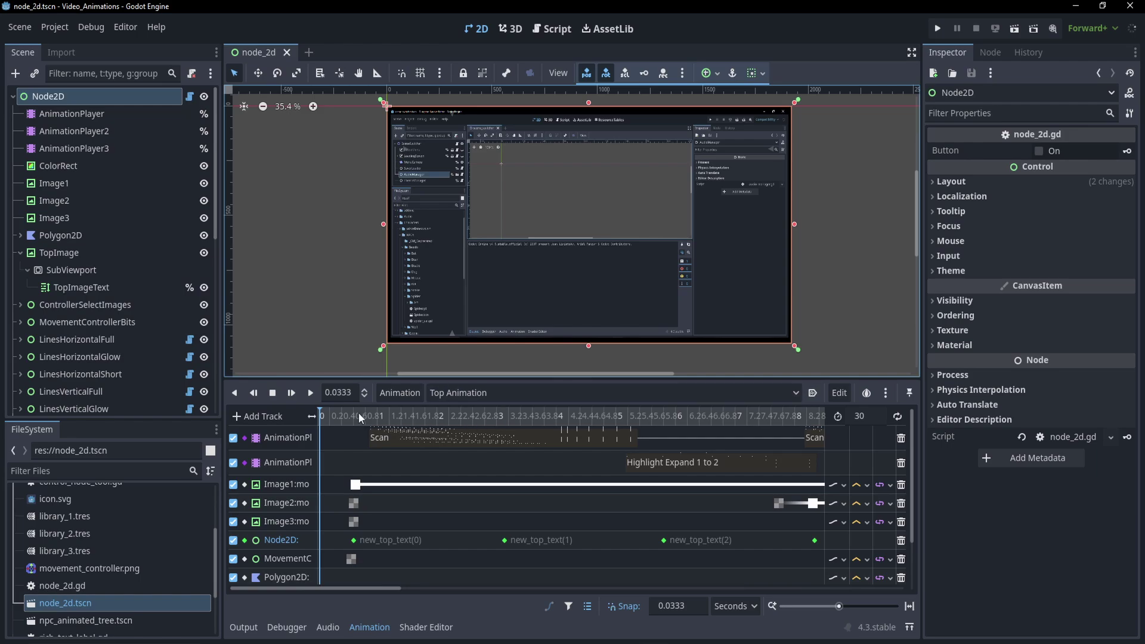
# Scrub the Top Animation timeline past 5 s, then back to the grid frame near 4 s
pyautogui.moveTo(343, 412); pyautogui.dragTo(547, 412)
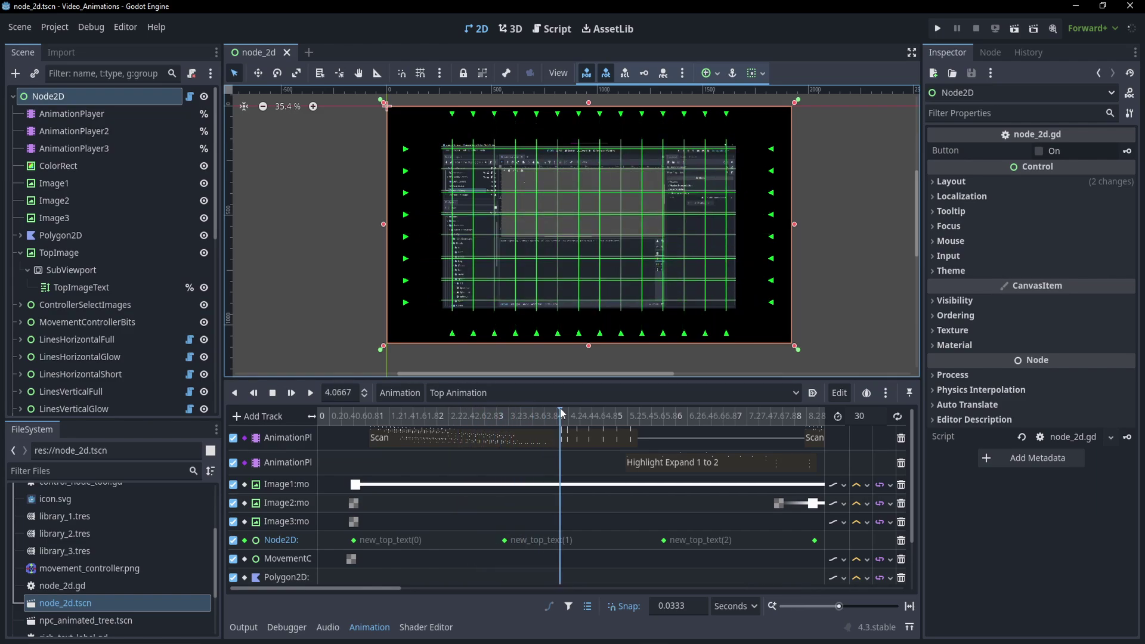
pyautogui.moveTo(559, 409); pyautogui.dragTo(640, 411)
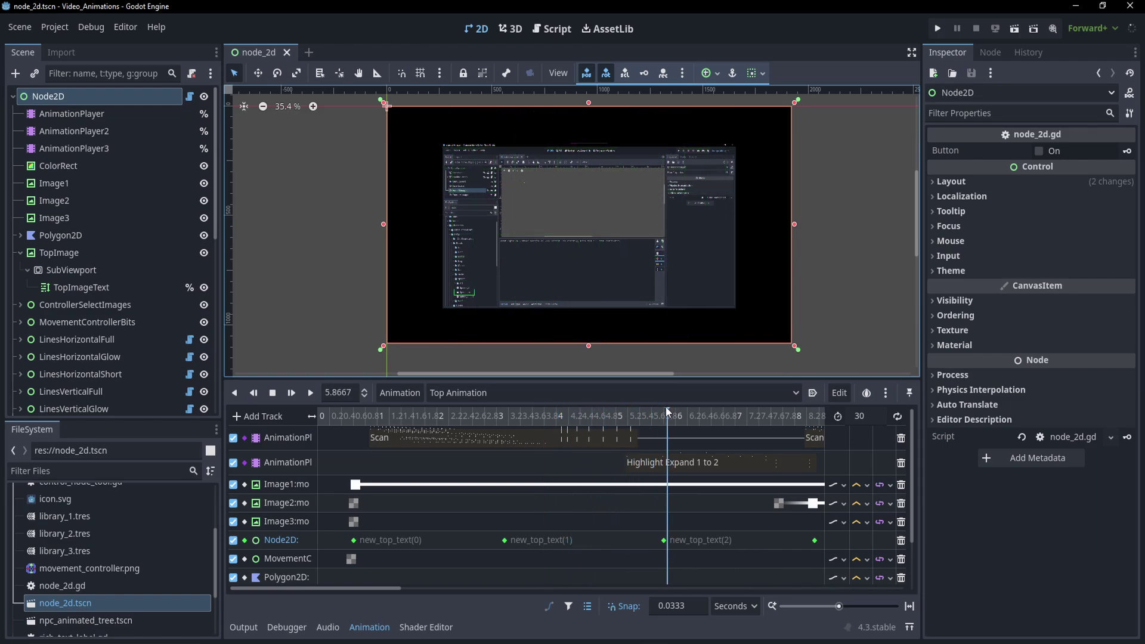
pyautogui.moveTo(668, 412); pyautogui.dragTo(377, 426)
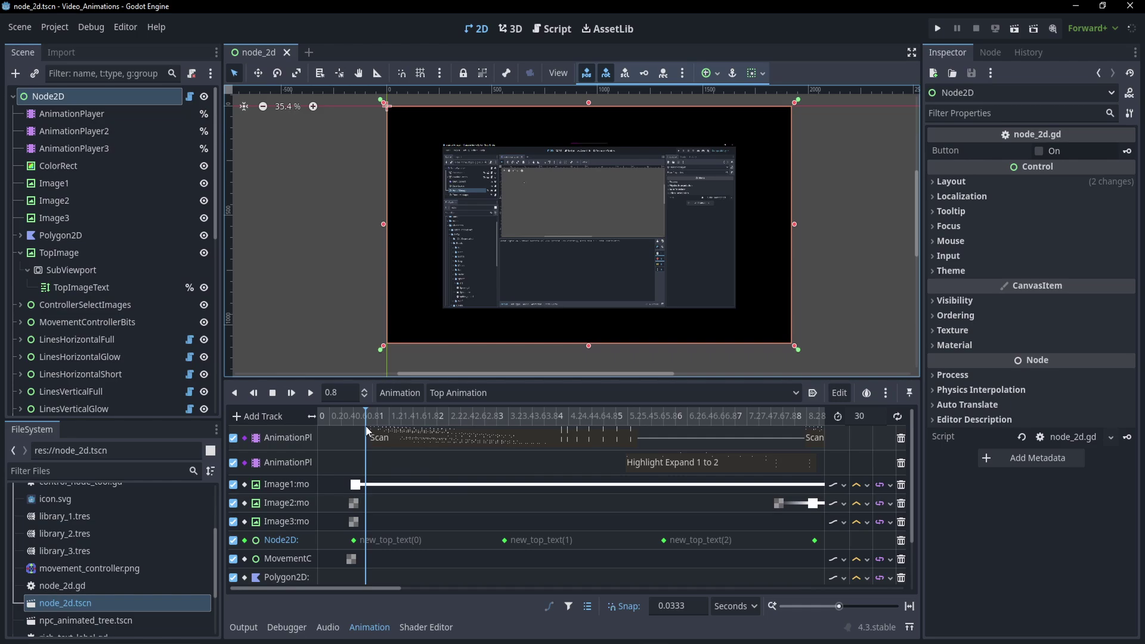
pyautogui.moveTo(365, 426); pyautogui.dragTo(540, 421)
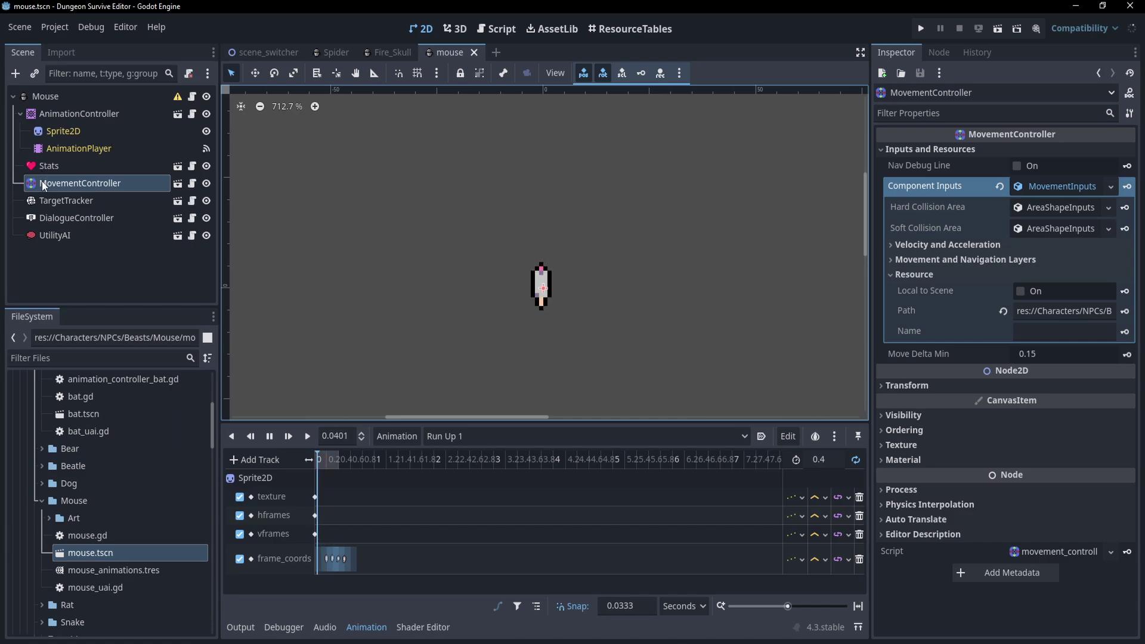
# Select the mouse's Stats node to show Max Health 2 and StatsInputs in the Inspector
pyautogui.click(45, 165)
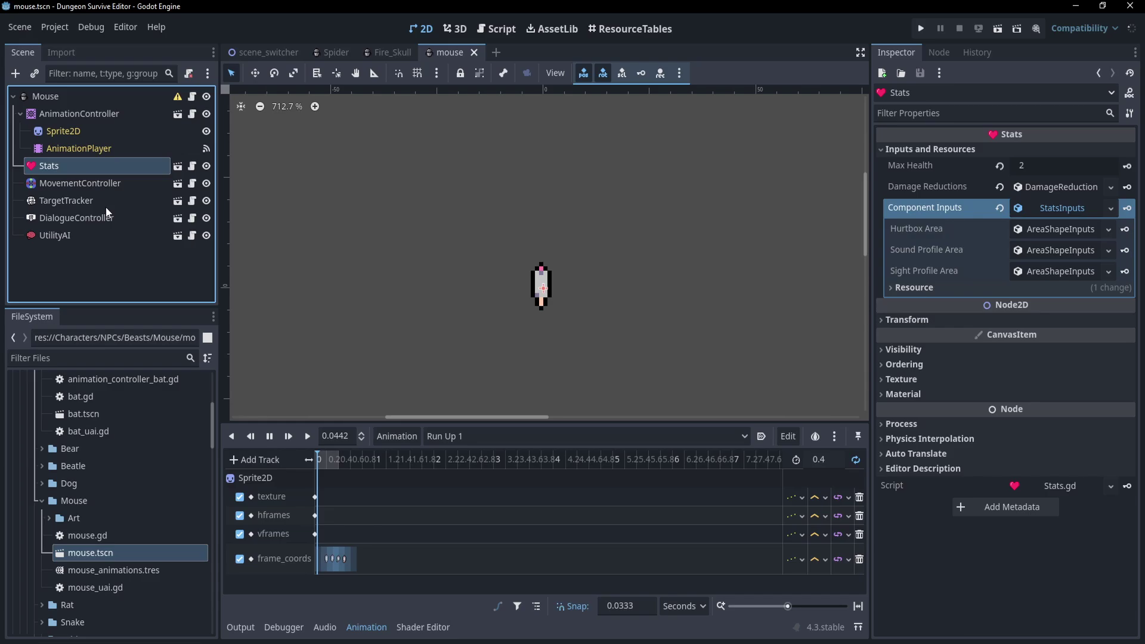
# Select the animation_gear.svg icon path in animation_controller_base.gd, then switch to Aseprite
pyautogui.hotkey('alt', 'Tab')
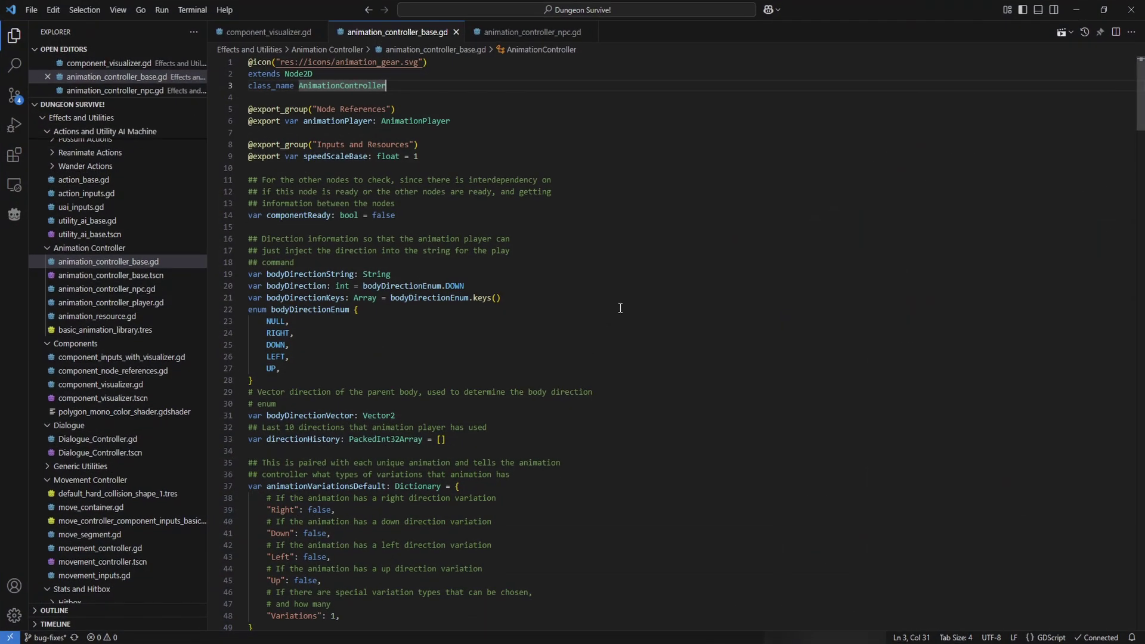
pyautogui.click(449, 66)
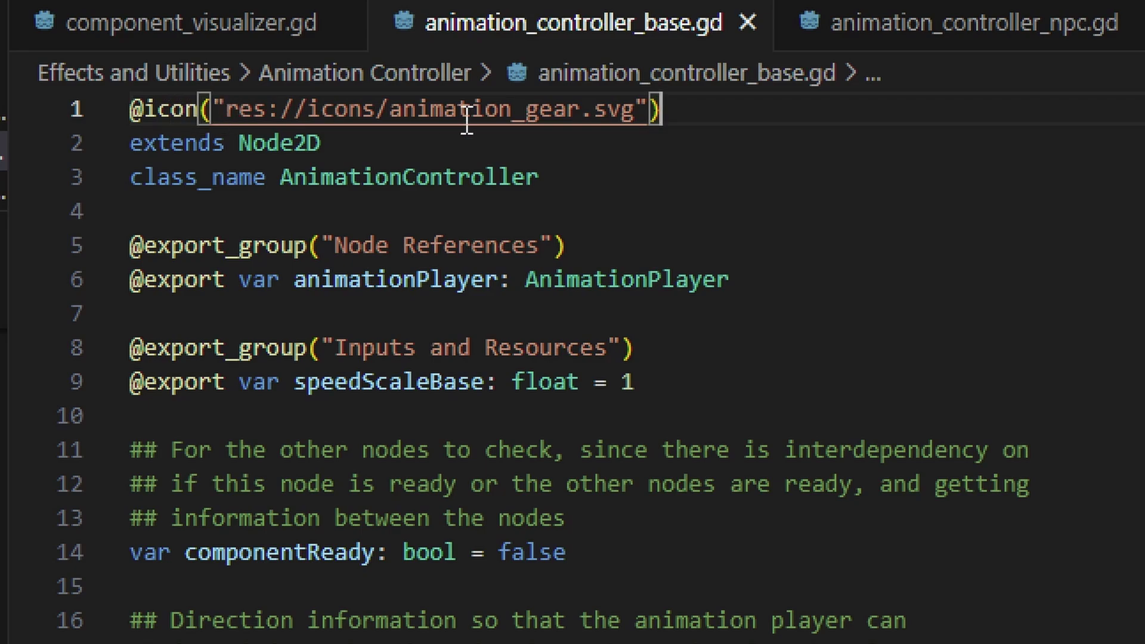
pyautogui.moveTo(635, 111); pyautogui.dragTo(389, 117)
pyautogui.click(732, 119)
pyautogui.click(573, 178)
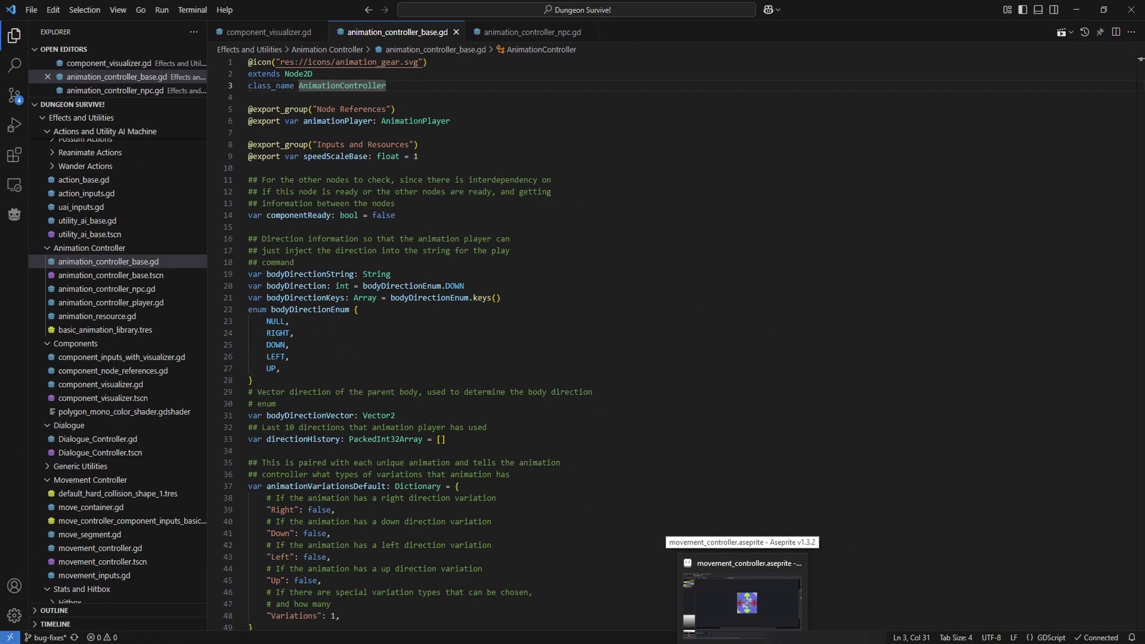
pyautogui.click(743, 600)
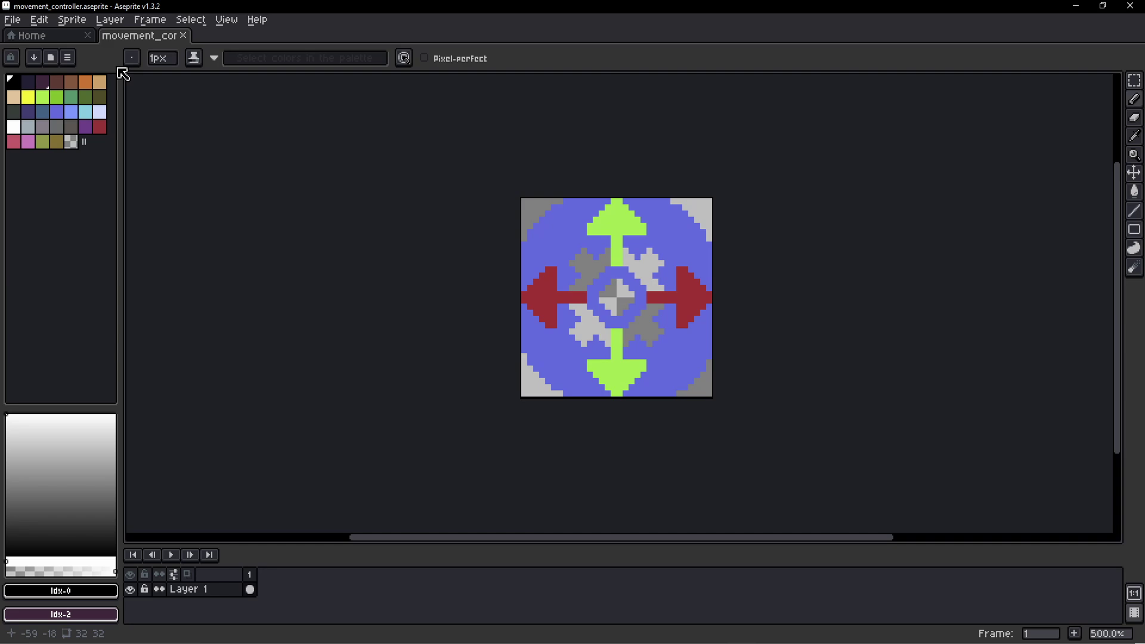
# Open the sprite's export settings, close them without exporting, and edit a top-right pixel
pyautogui.click(12, 20)
pyautogui.moveTo(120, 146)
pyautogui.click(161, 143)
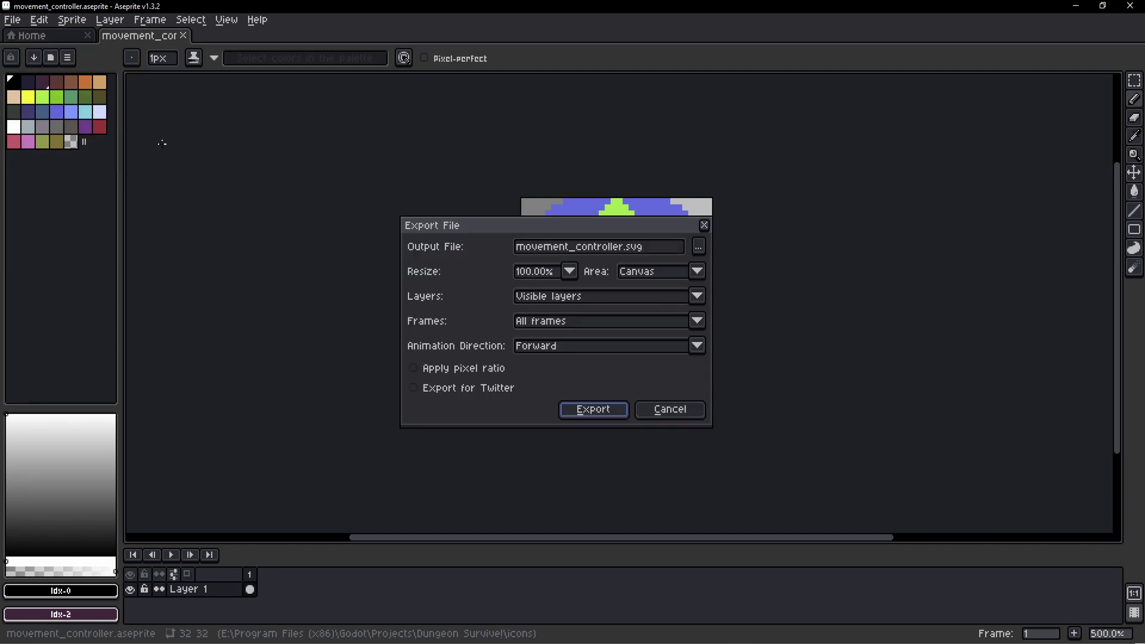
pyautogui.click(705, 225)
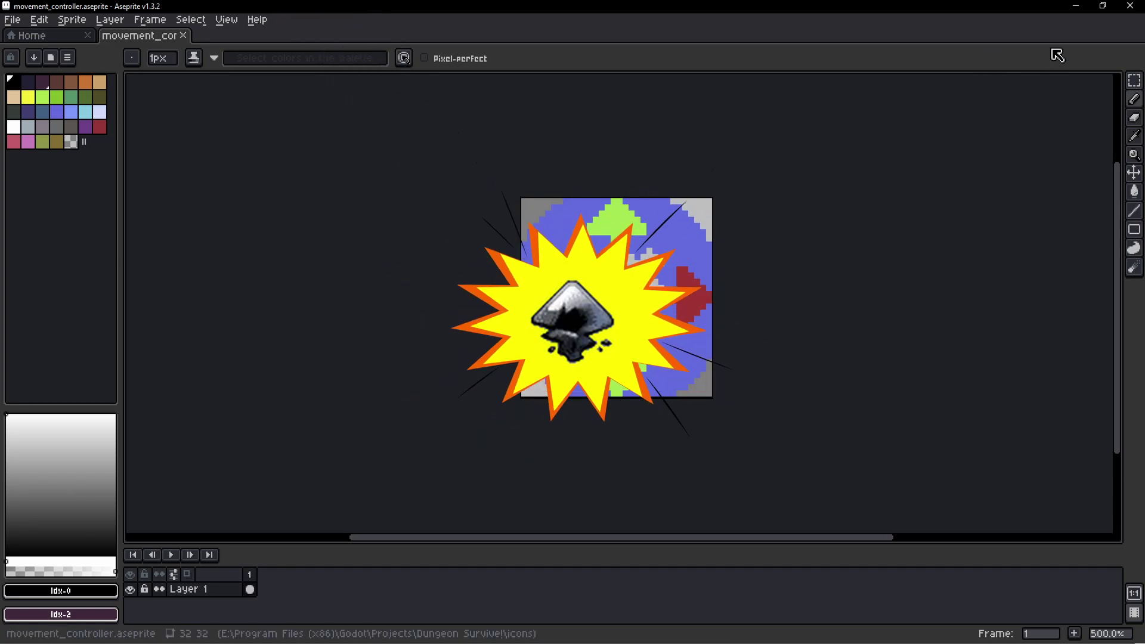
pyautogui.click(690, 209)
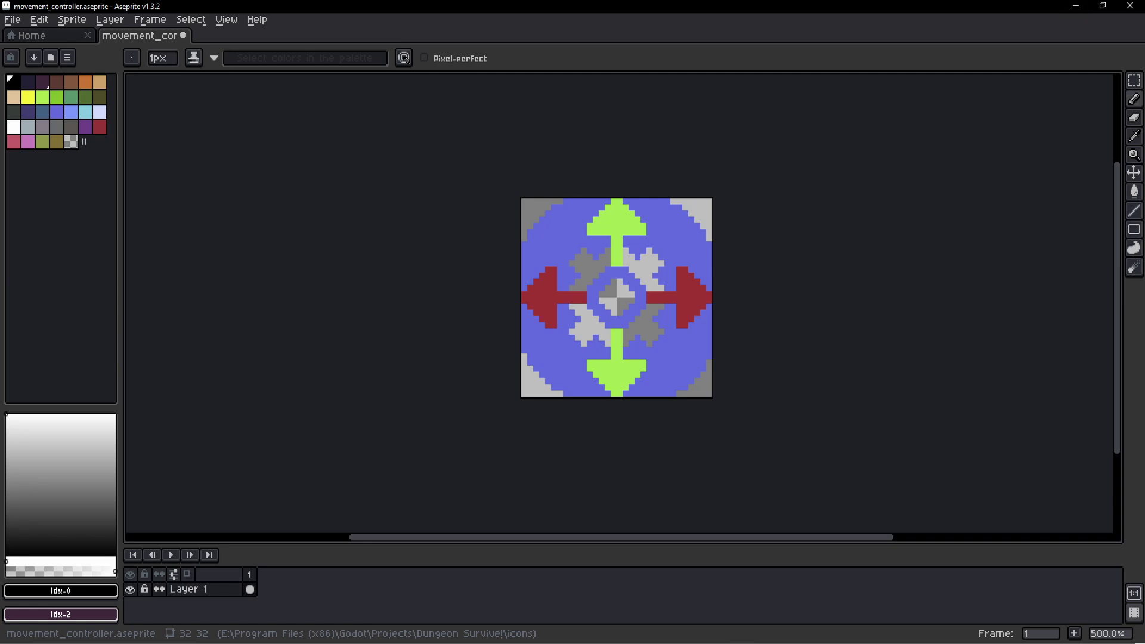
# Inspect the mouse's AnimationController, Stats, MovementController, TargetTracker, DialogueController, UtilityAI and root nodes
pyautogui.click(1077, 8)
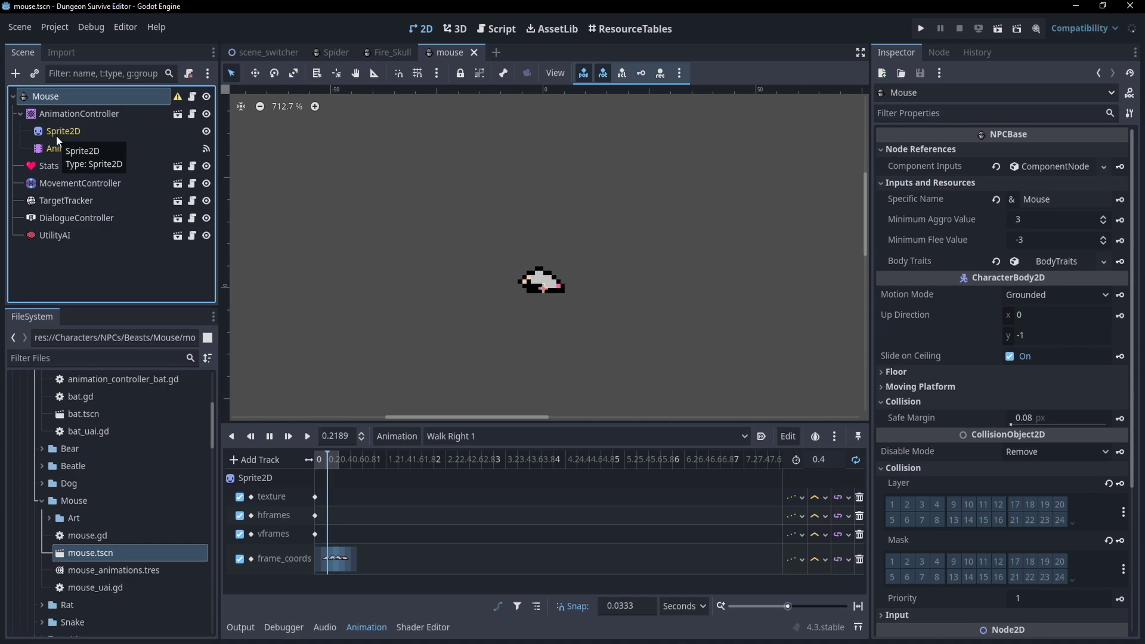
pyautogui.click(105, 114)
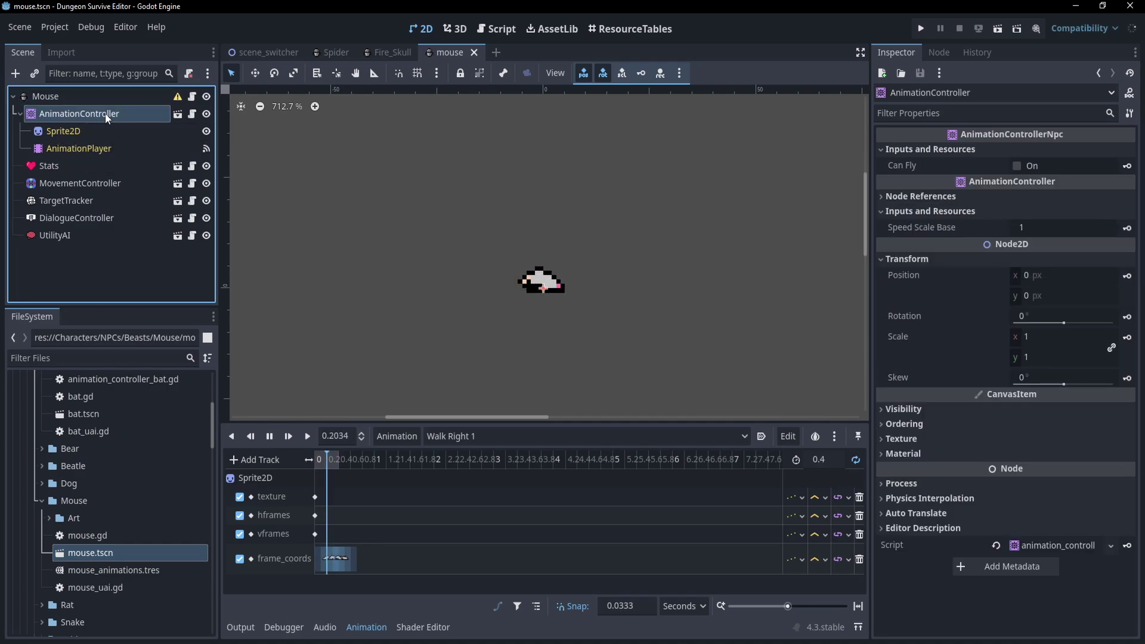
pyautogui.click(58, 168)
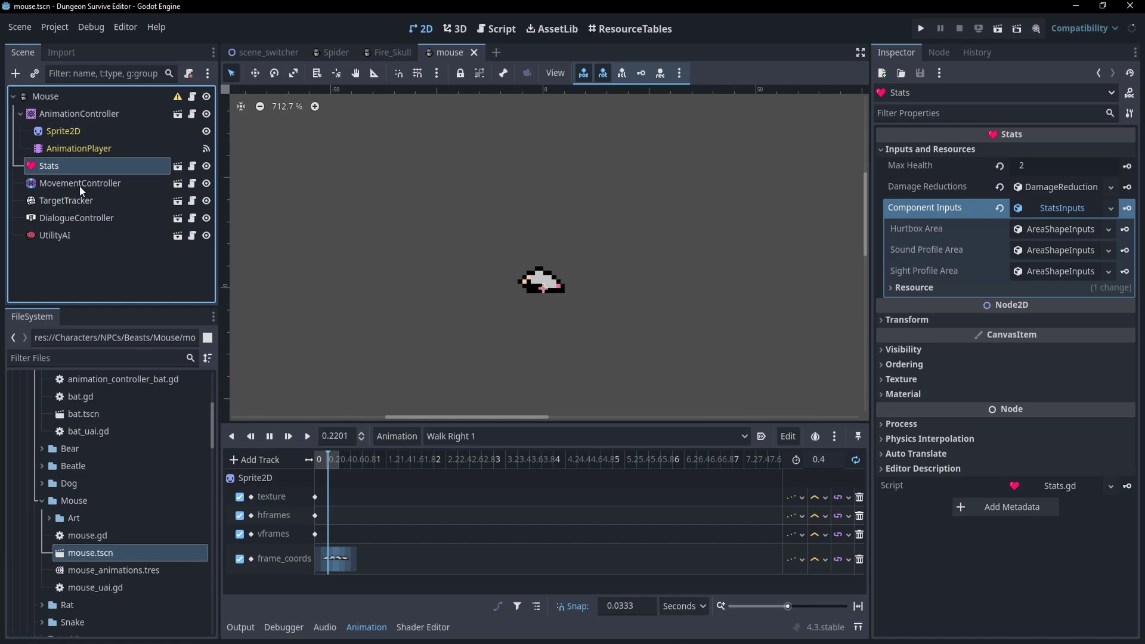
pyautogui.click(79, 185)
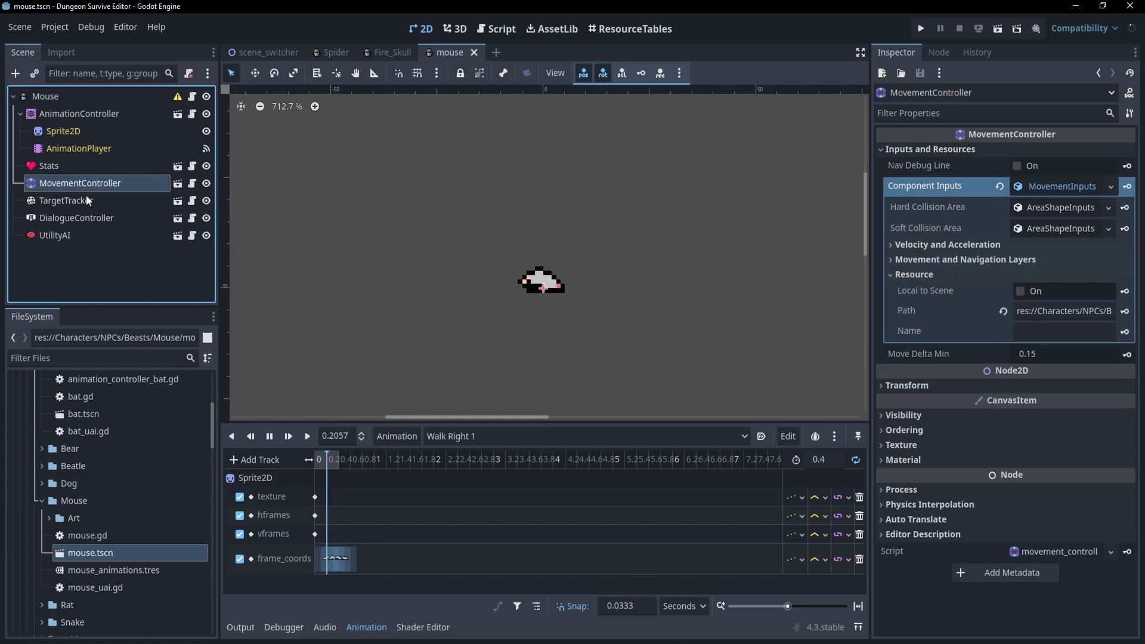
pyautogui.click(86, 201)
pyautogui.click(90, 224)
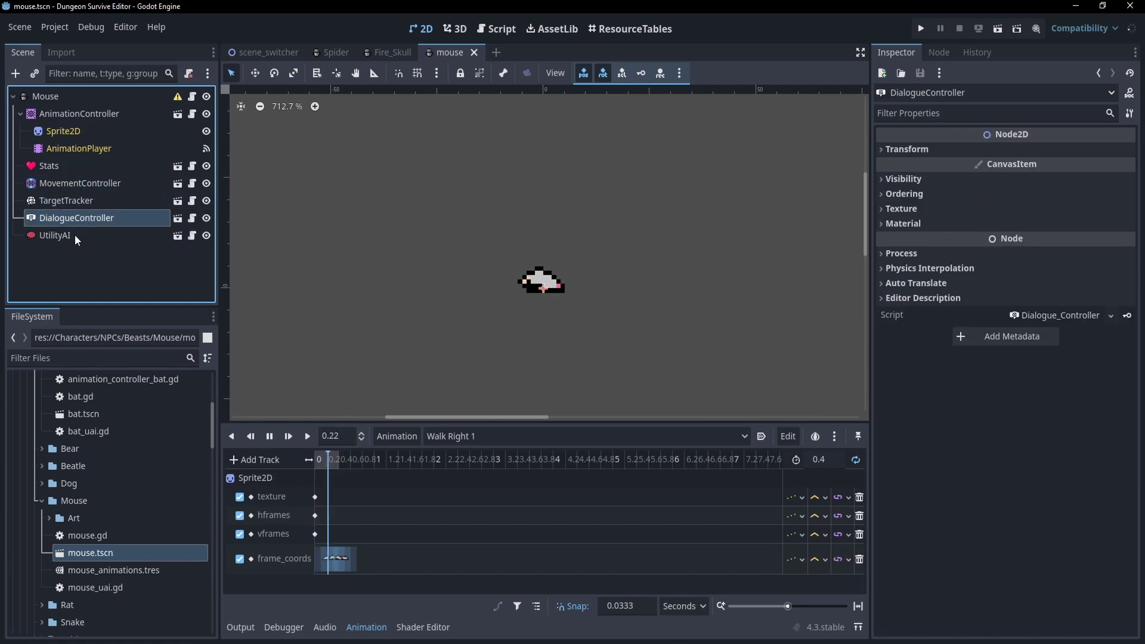
pyautogui.click(74, 235)
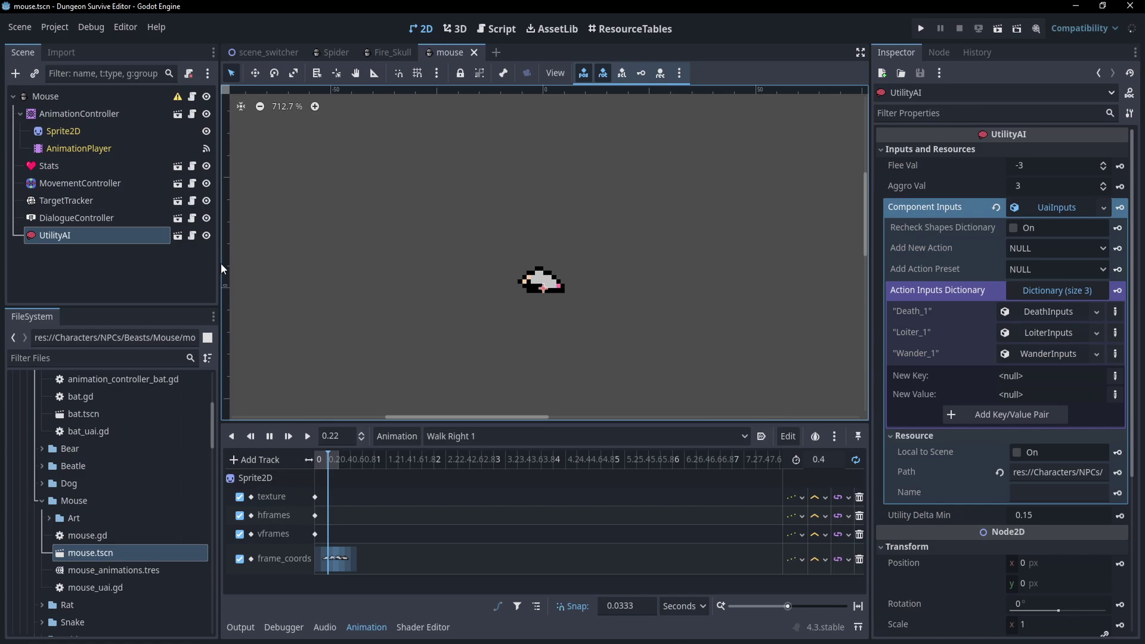
pyautogui.click(73, 98)
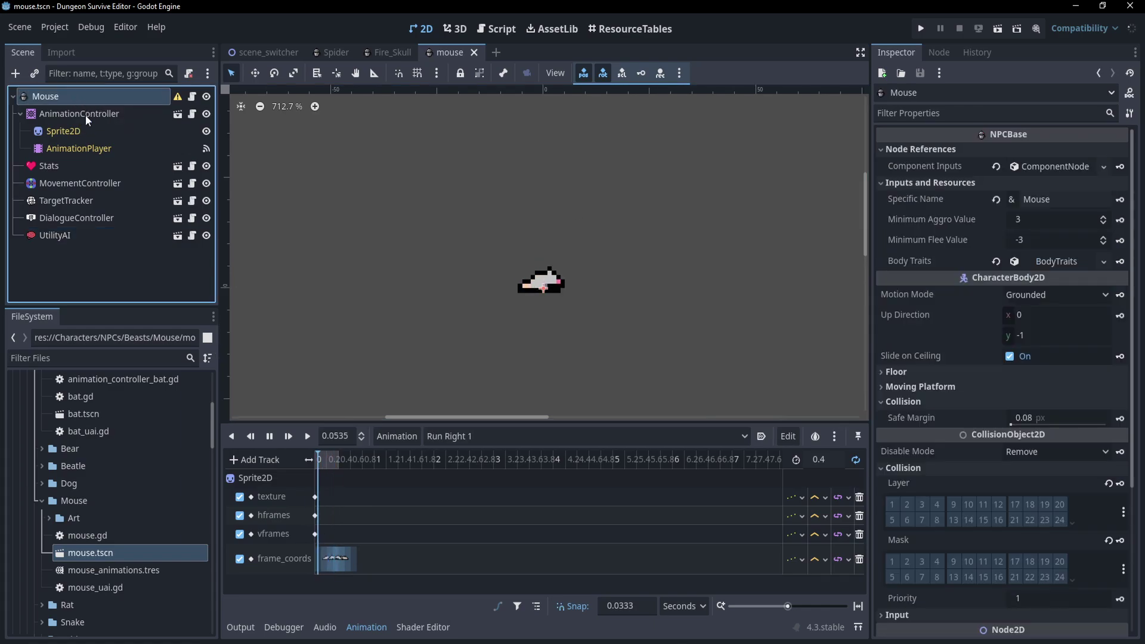
# Play the Run Right 1 animation on the mouse's AnimationPlayer, then select Sprite2D
pyautogui.click(65, 115)
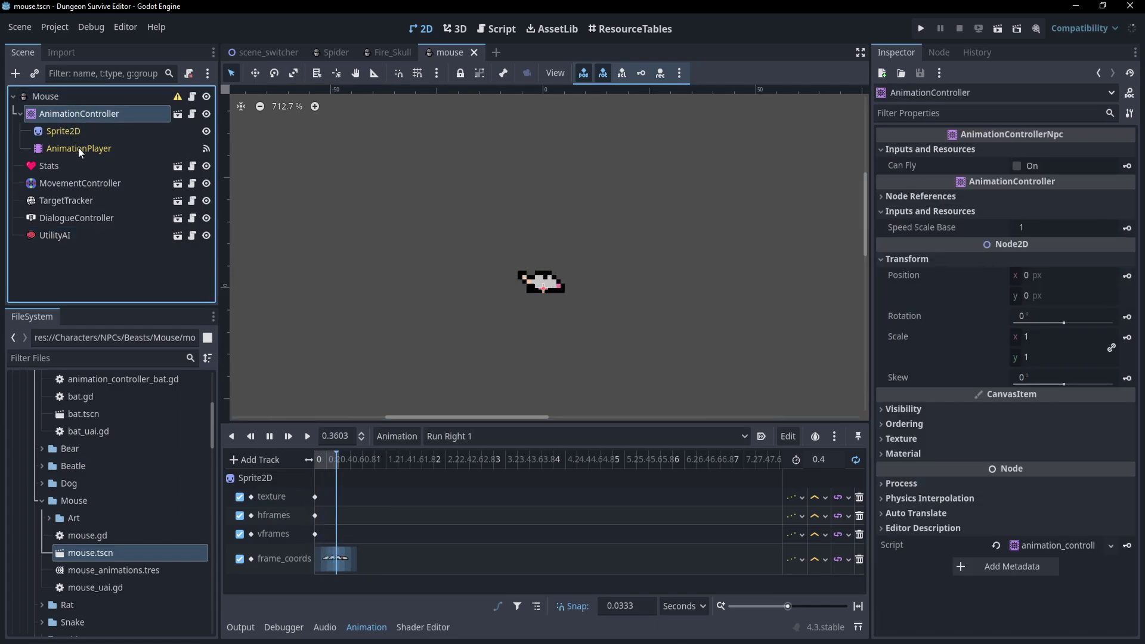
pyautogui.rightClick(97, 111)
pyautogui.click(344, 280)
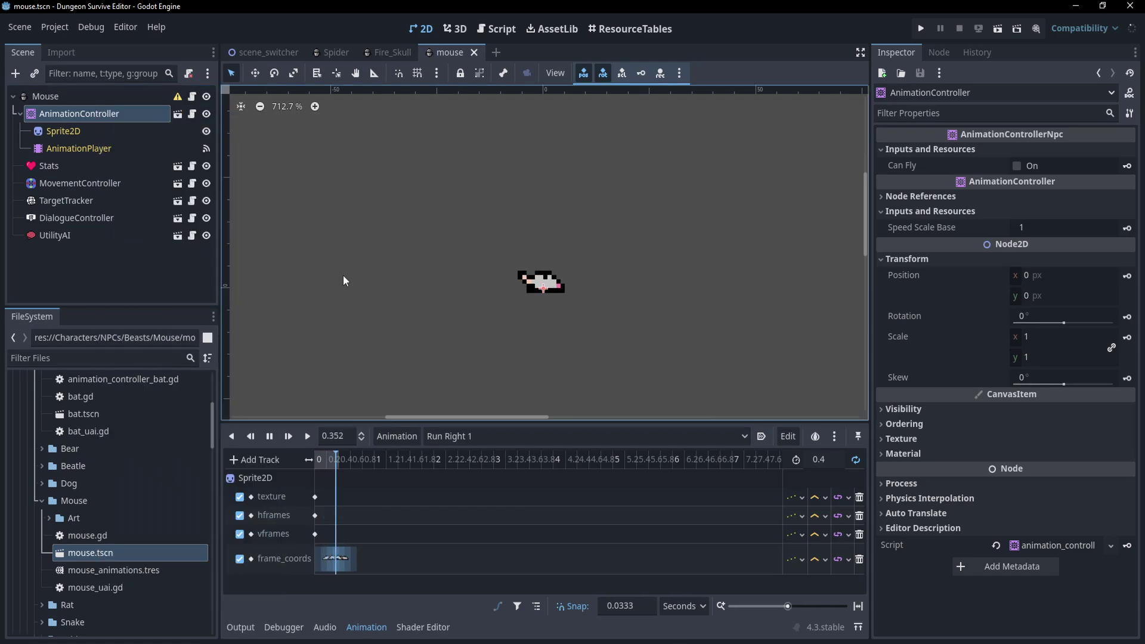
pyautogui.click(87, 146)
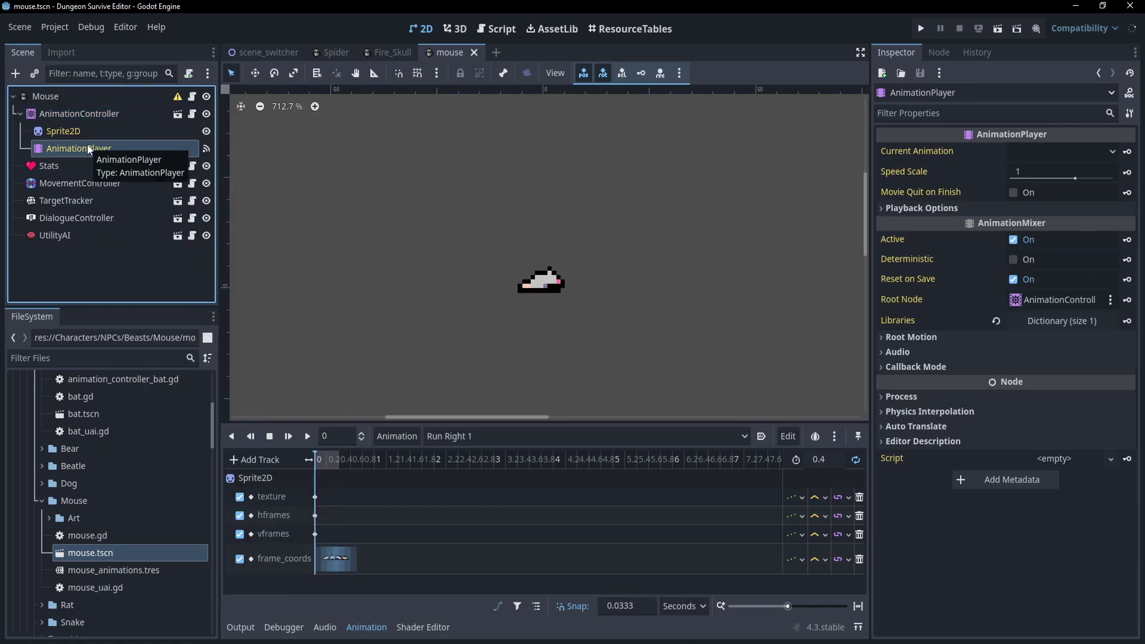
pyautogui.click(312, 435)
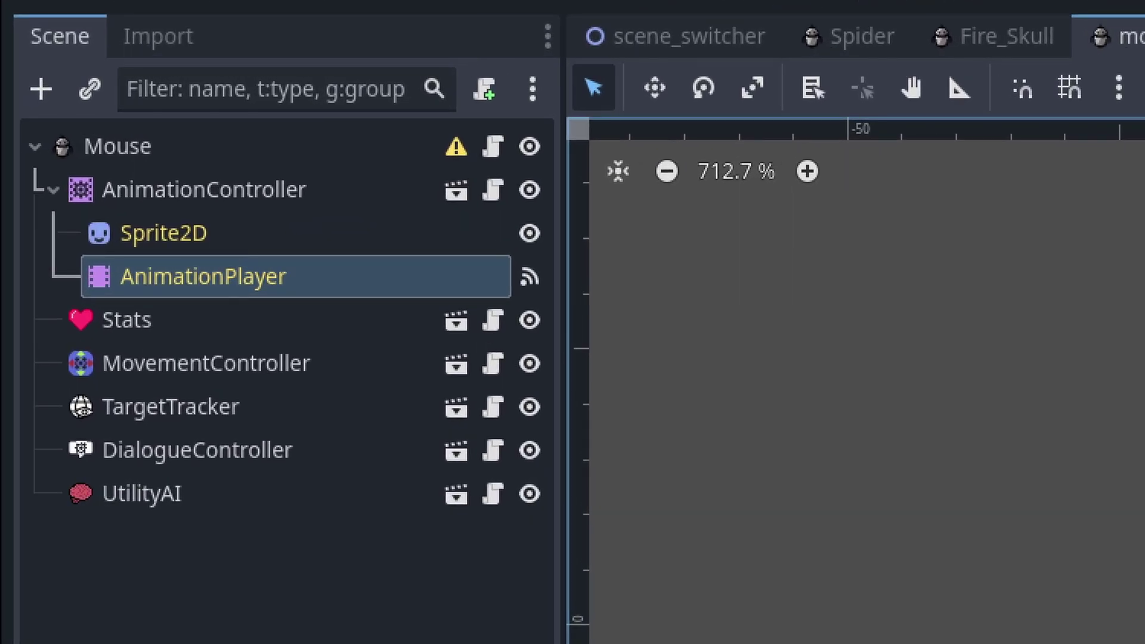
pyautogui.click(268, 233)
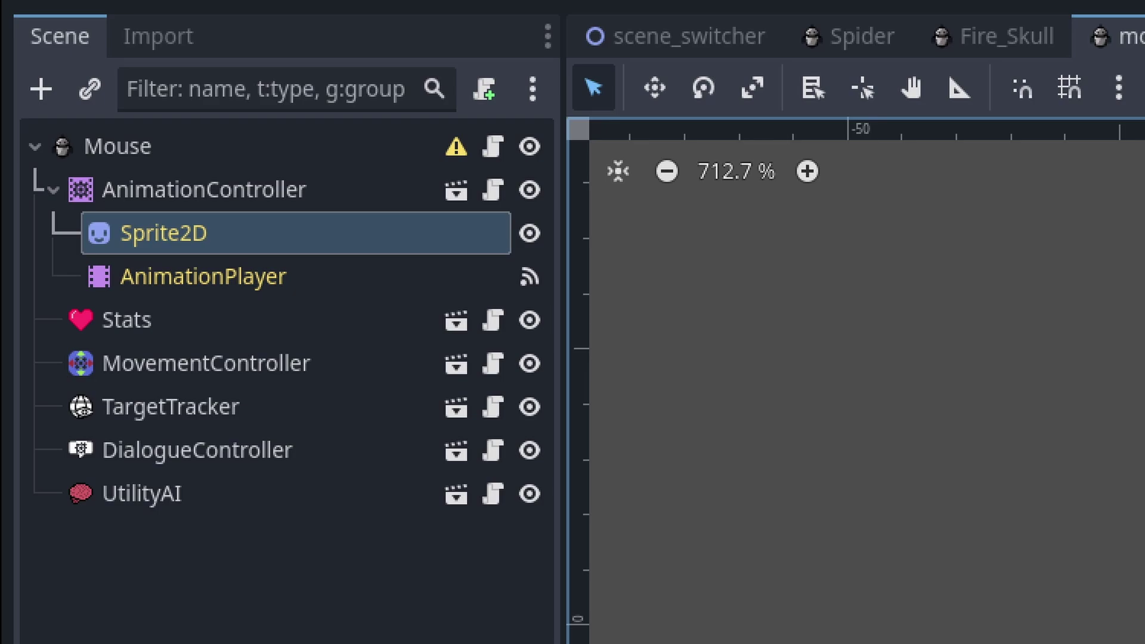
# Inspect the Fire_Skull scene's Shadow, BasicPointLight and FireUpLight nodes
pyautogui.click(1000, 37)
pyautogui.click(197, 363)
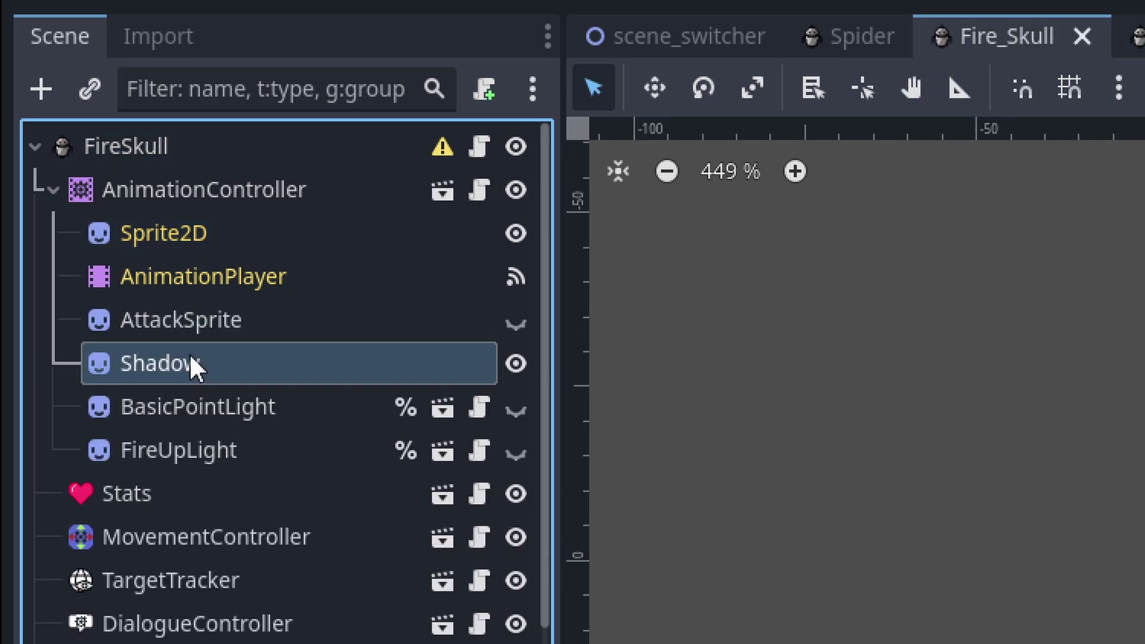
pyautogui.click(203, 416)
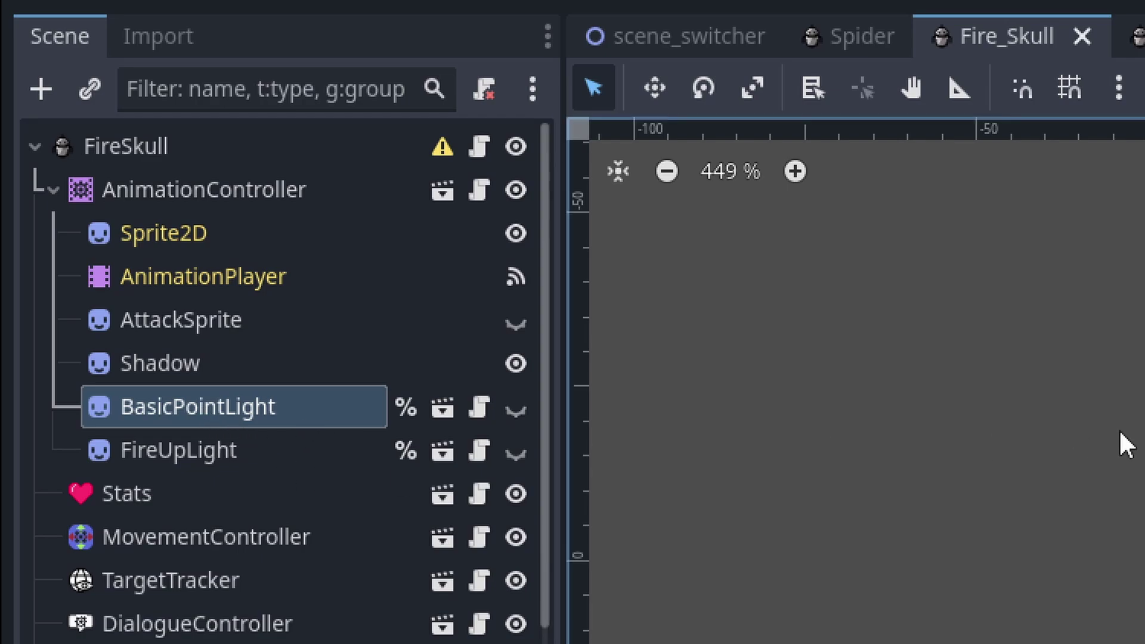
pyautogui.click(237, 454)
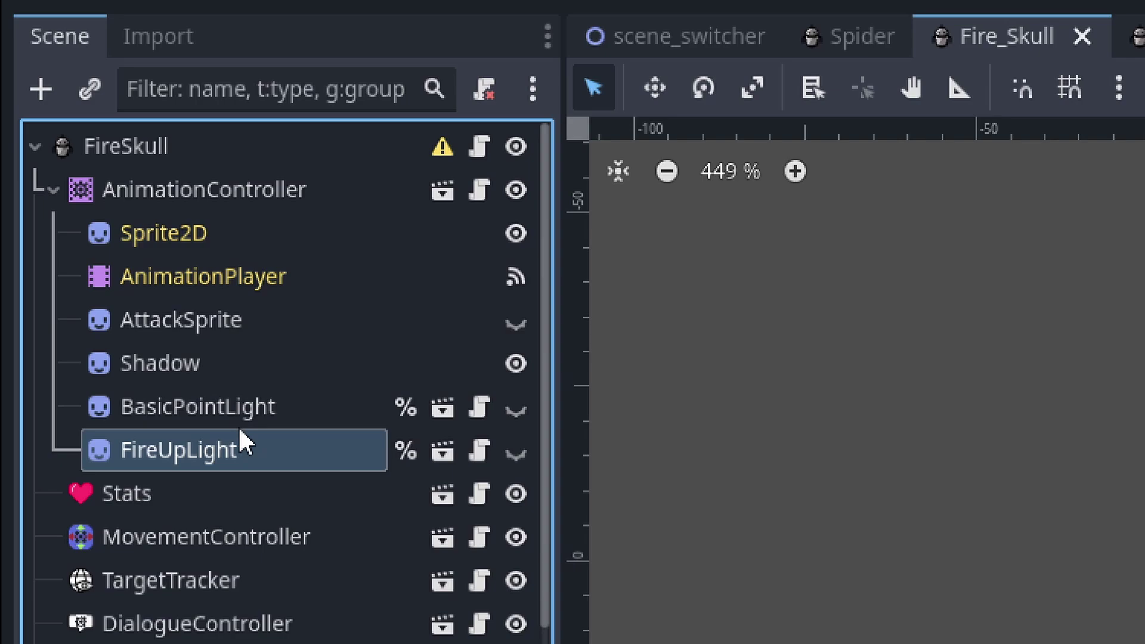
# In the Spider scene, expand AnimationController and inspect SubViewport, GlowingEyes and Sprite2D
pyautogui.click(847, 35)
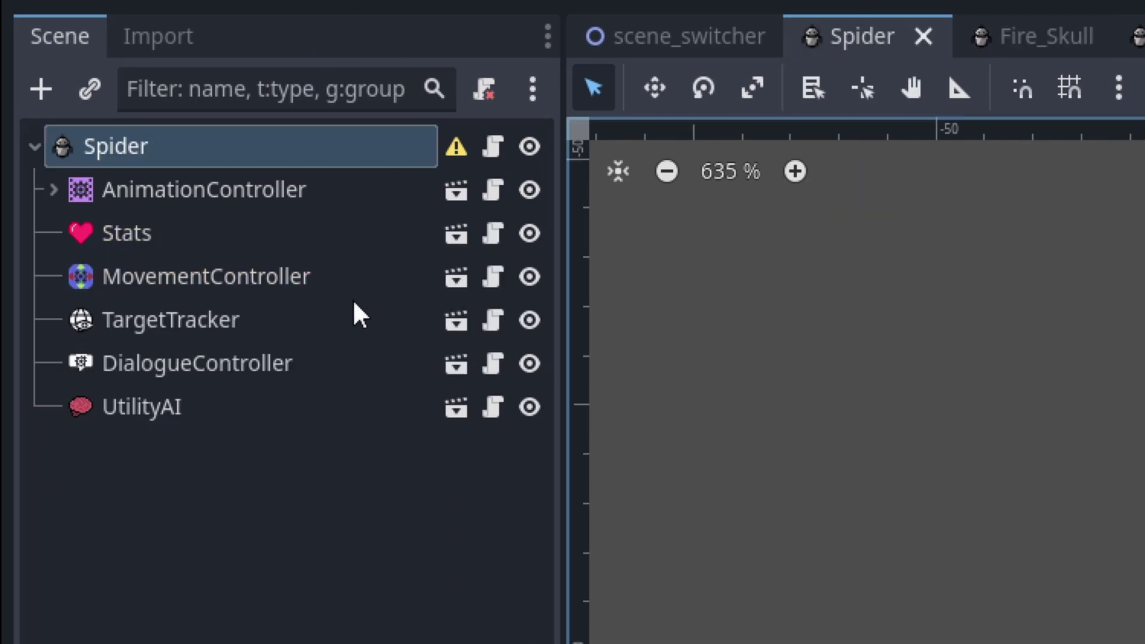
pyautogui.click(53, 193)
pyautogui.click(226, 361)
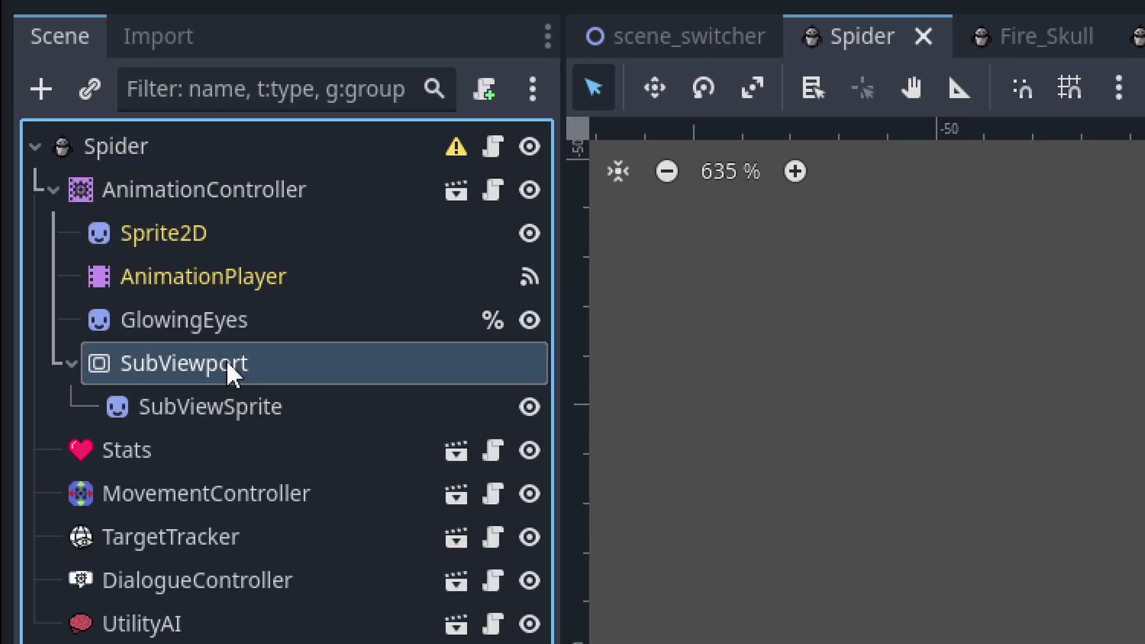
pyautogui.click(227, 323)
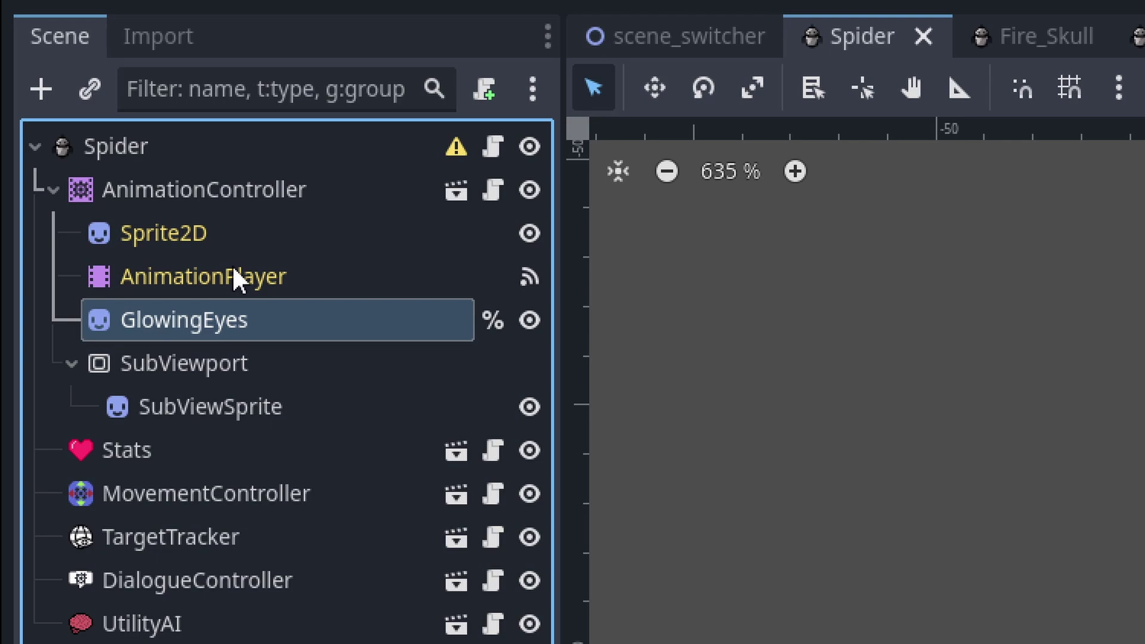
pyautogui.click(226, 244)
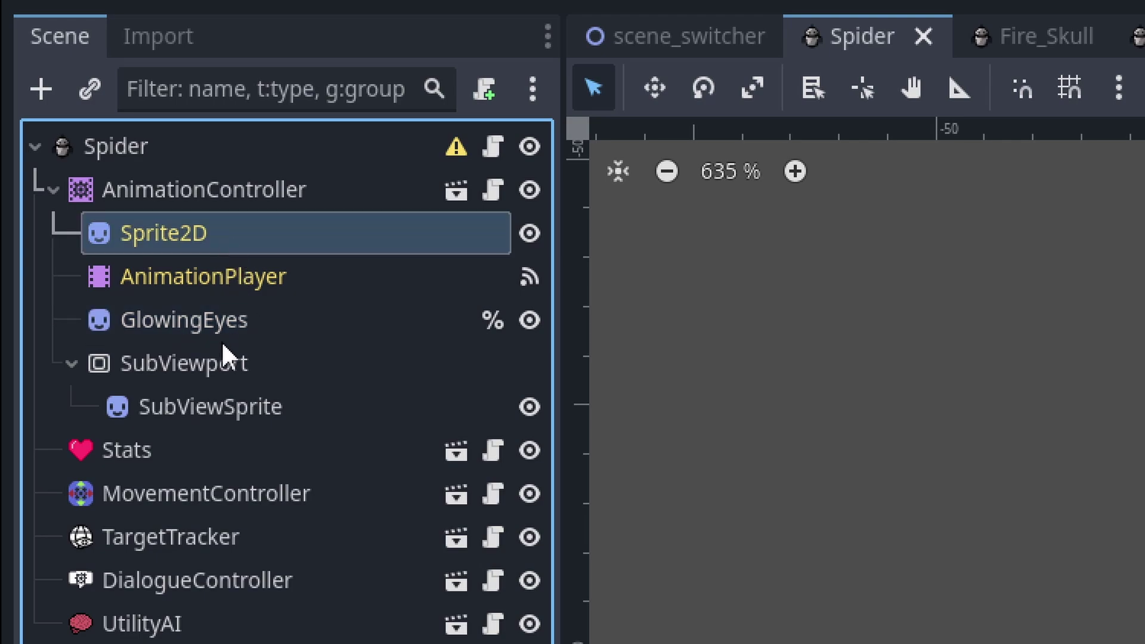
pyautogui.press('F5')
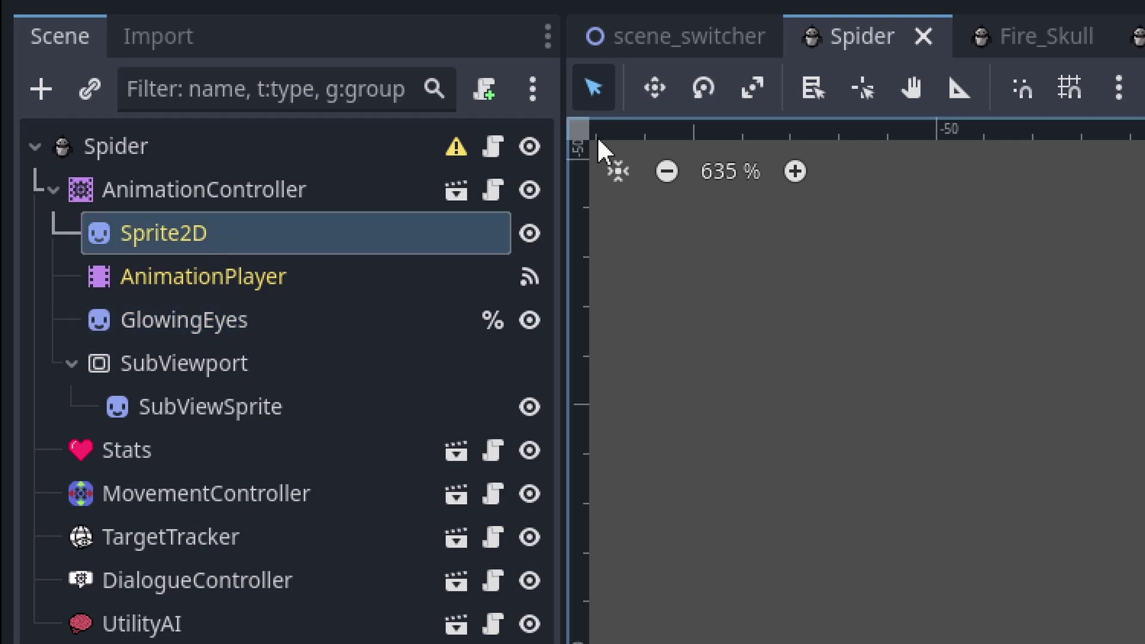
# Walk the player down-right through the cave passage
pyautogui.press('d')
pyautogui.press('s')
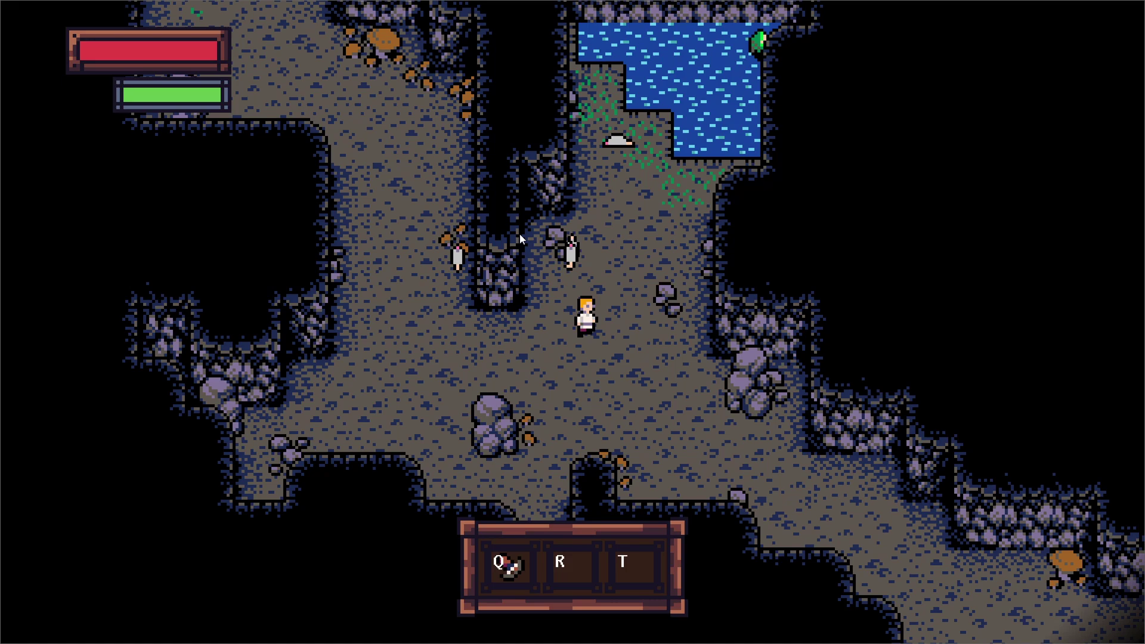
pyautogui.press('d')
pyautogui.press('s')
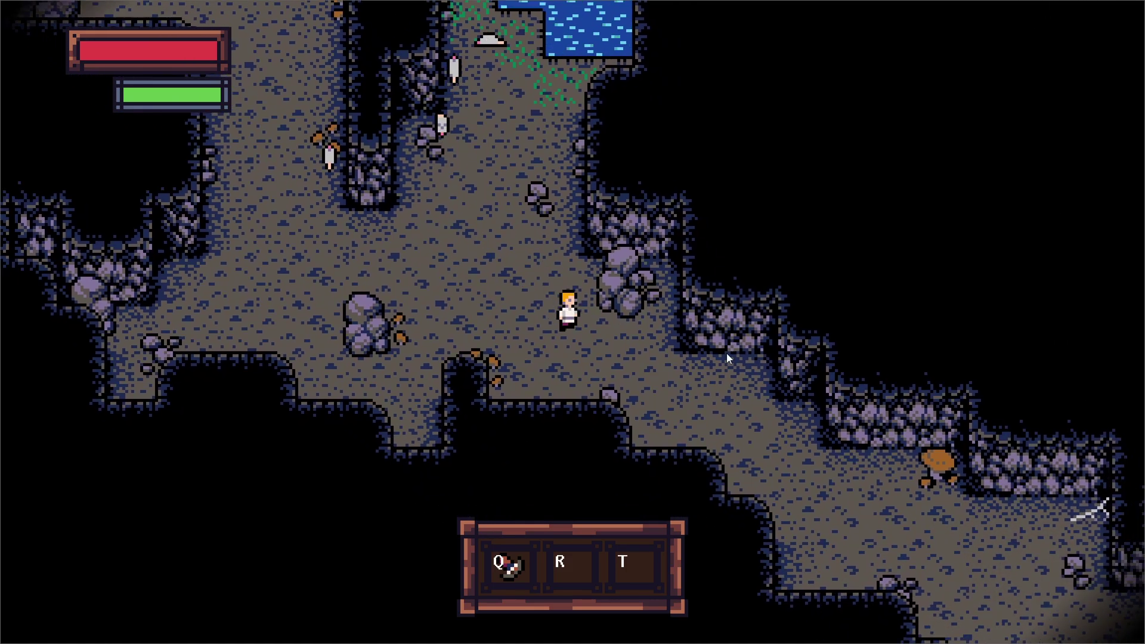
pyautogui.press('d')
pyautogui.press('s')
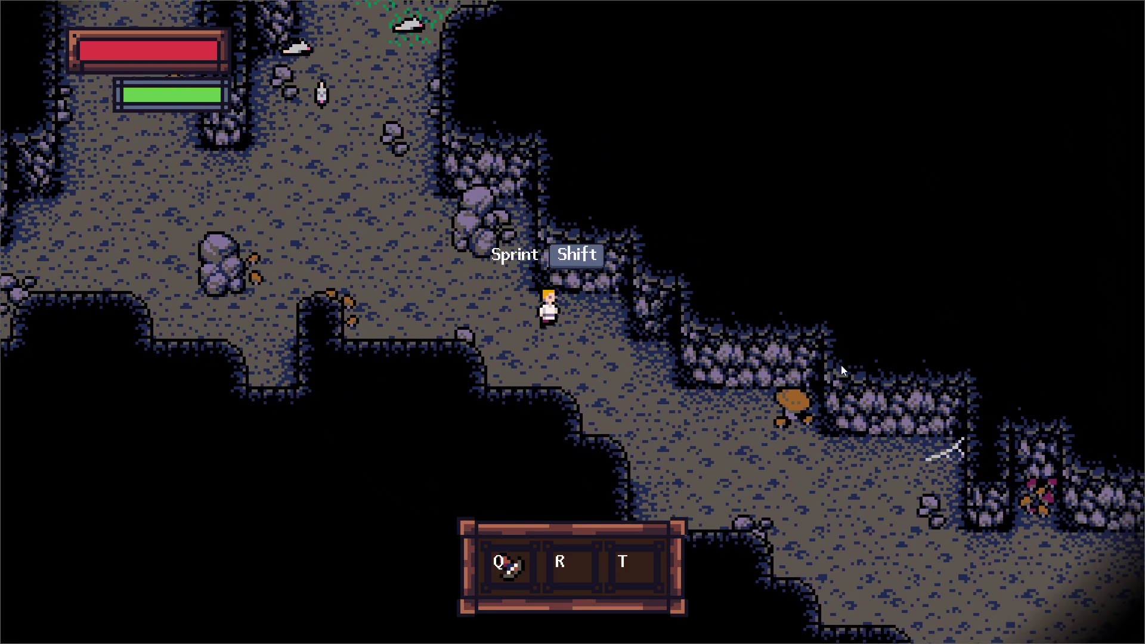
pyautogui.press('d')
pyautogui.press('s')
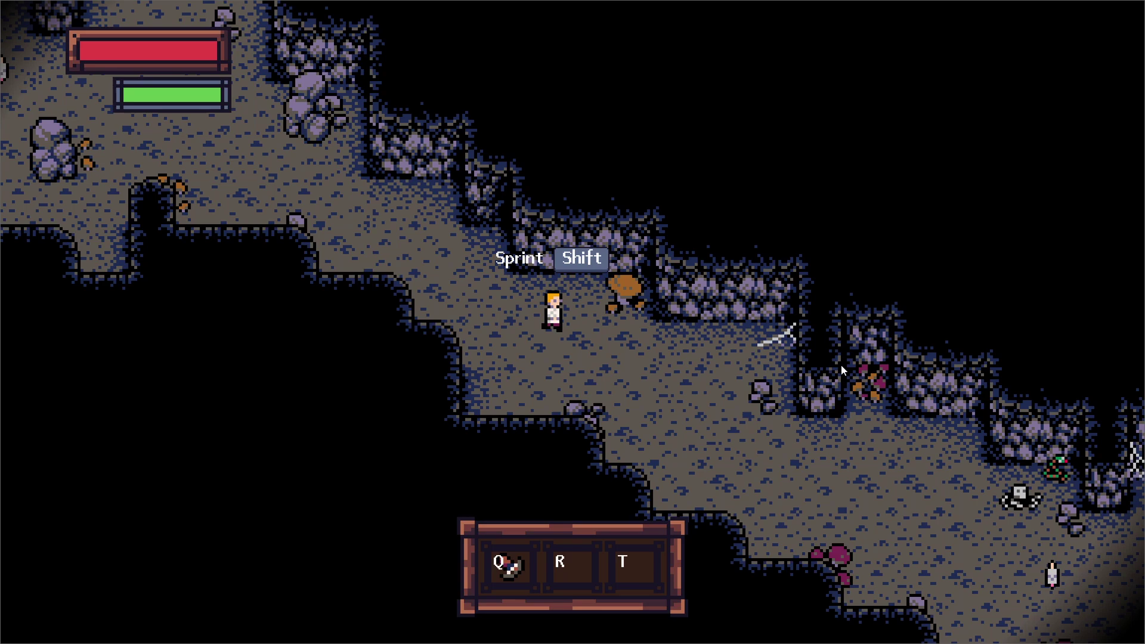
pyautogui.press('d')
pyautogui.press('s')
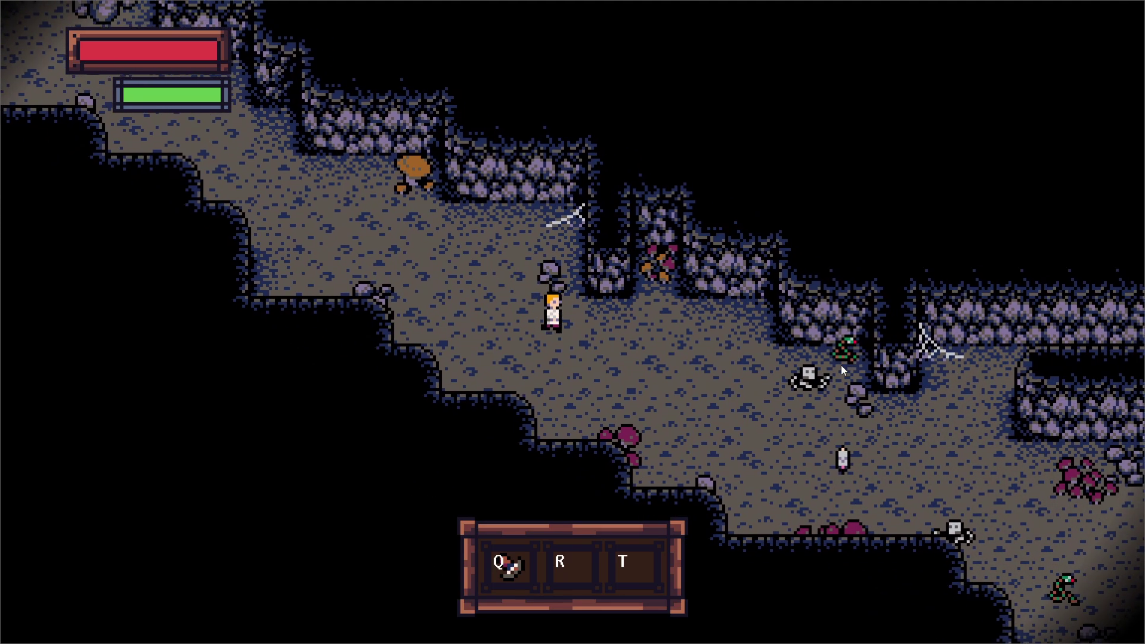
# Walk the player right past the skeletons and slightly up into the chamber
pyautogui.press('d')
pyautogui.press('s')
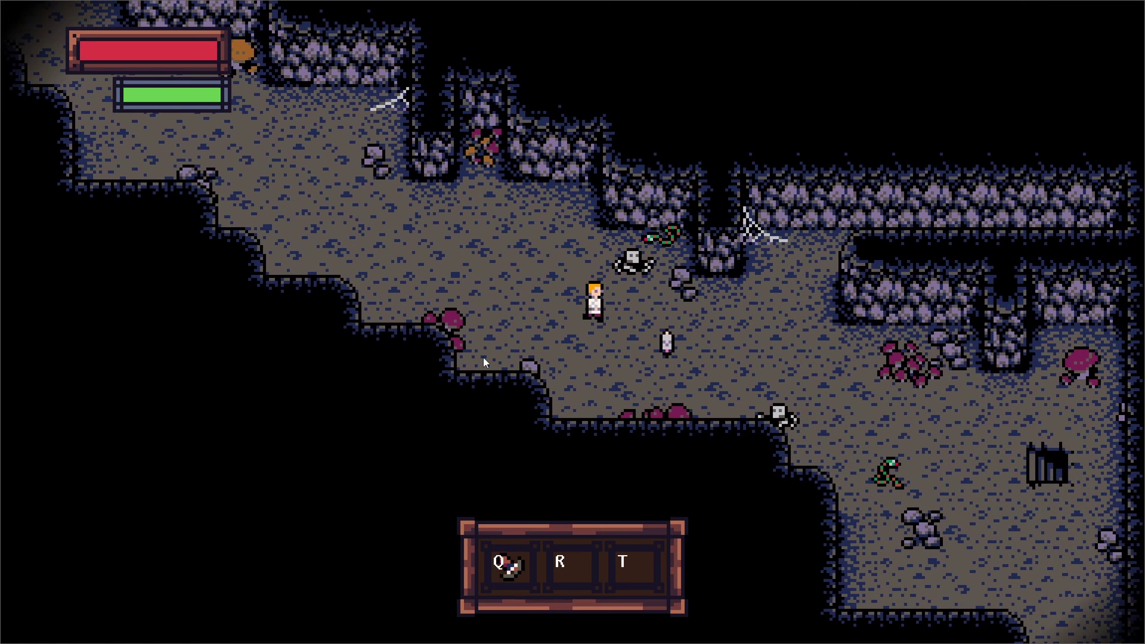
pyautogui.press('w')
pyautogui.press('d')
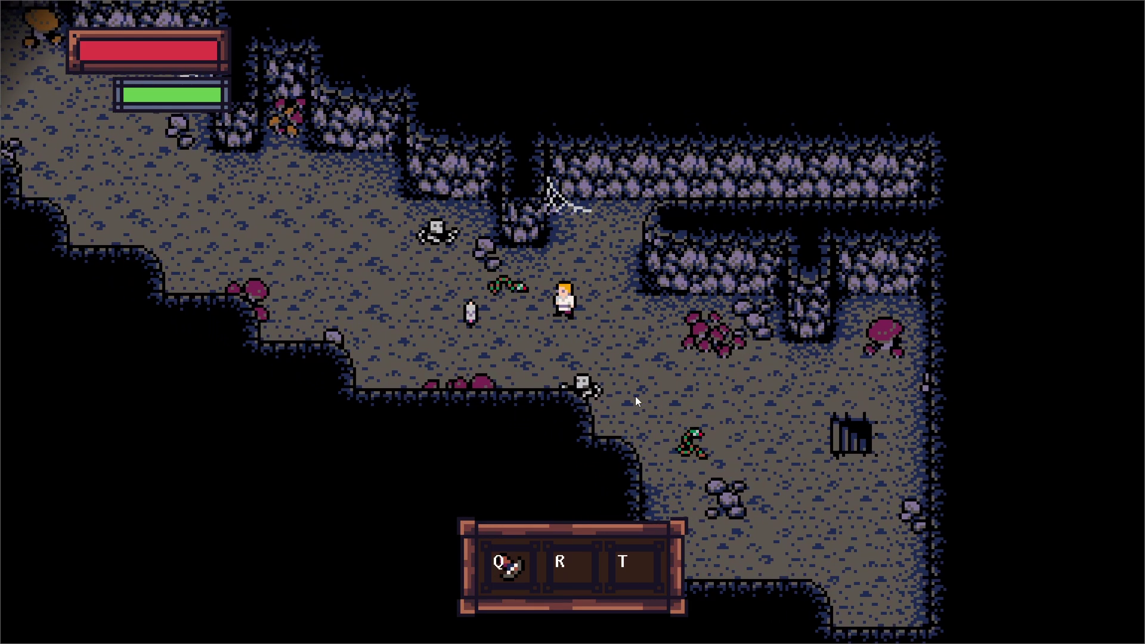
# Walk the player down-right onto the floor grate and accept proceeding to the next level
pyautogui.press('d')
pyautogui.press('s')
pyautogui.press('d')
pyautogui.press('s')
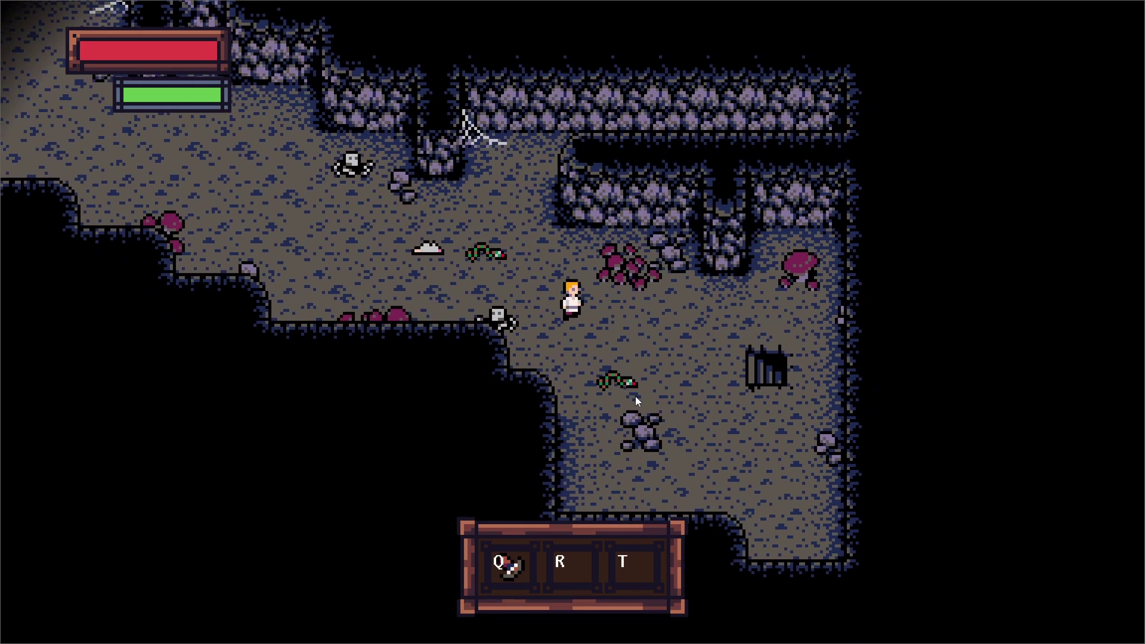
pyautogui.press('d')
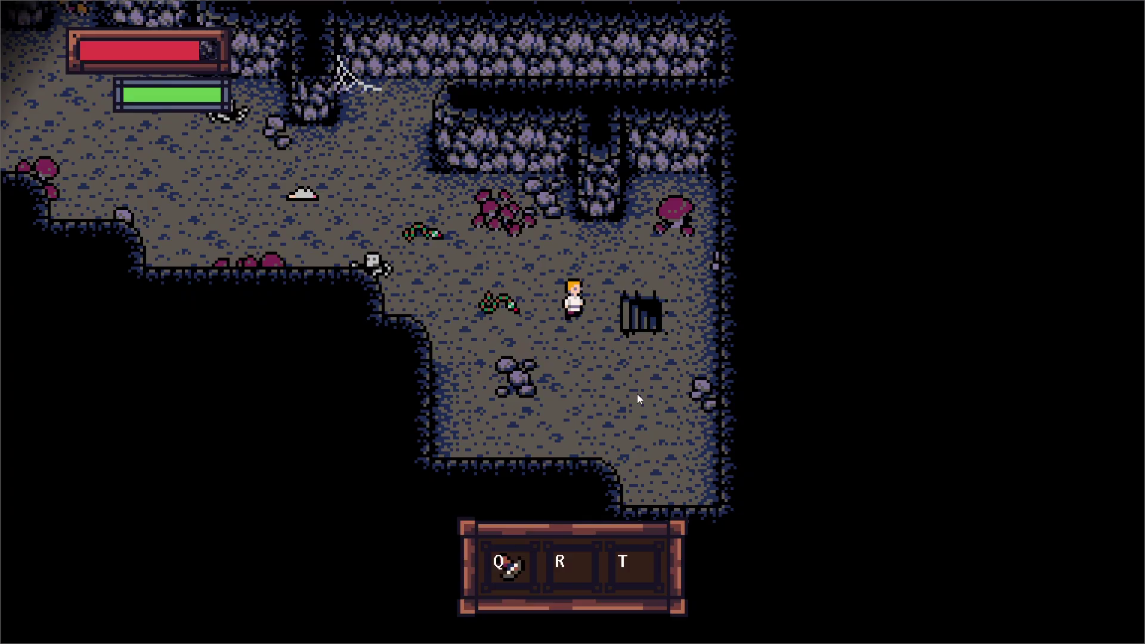
pyautogui.press('Return')
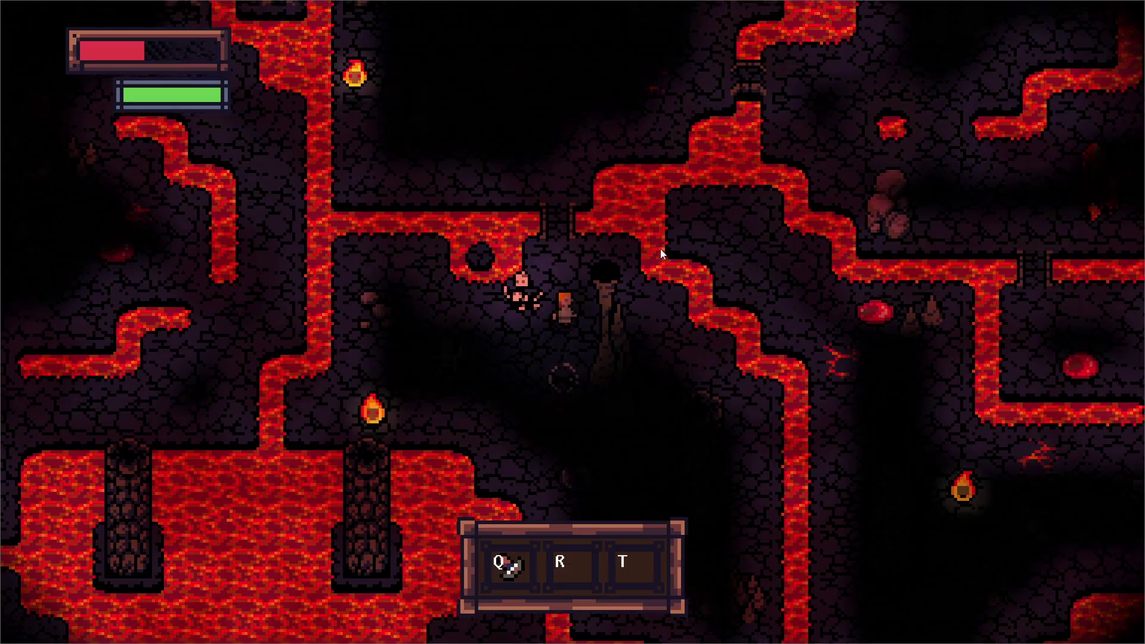
# Walk the player up, across the lava bridge and right past the red crystal
pyautogui.press('w')
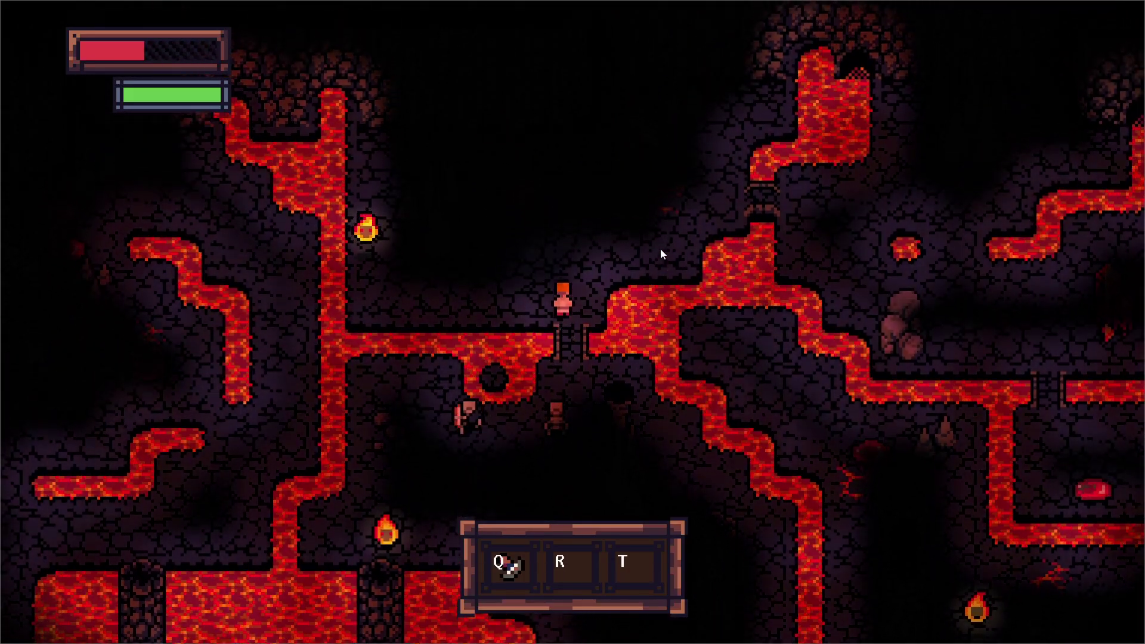
pyautogui.press('d')
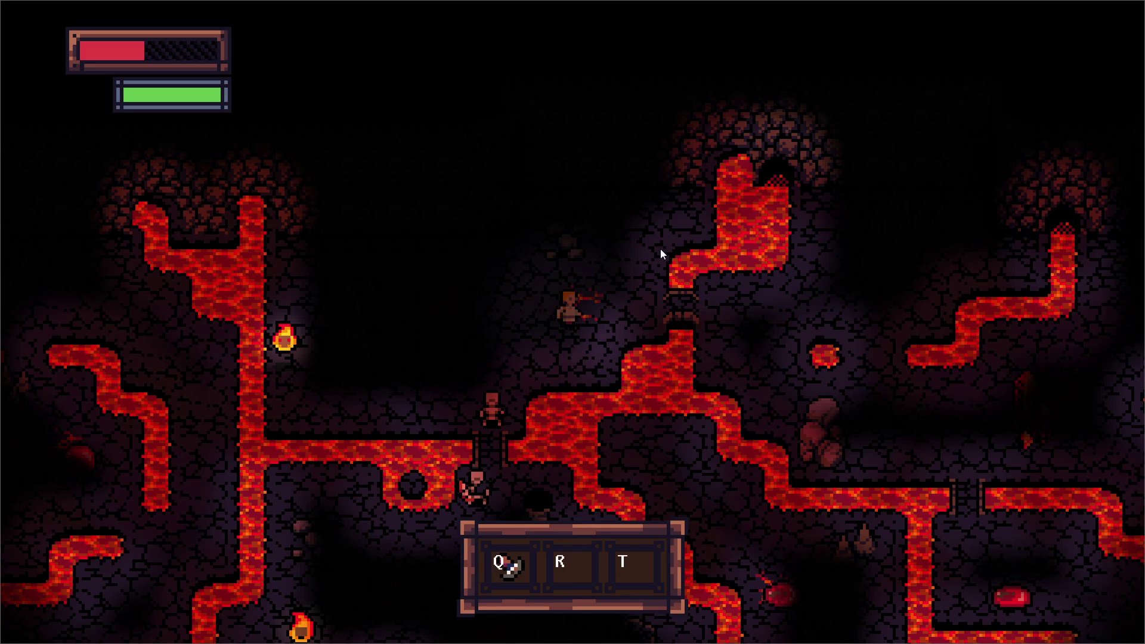
pyautogui.press('d')
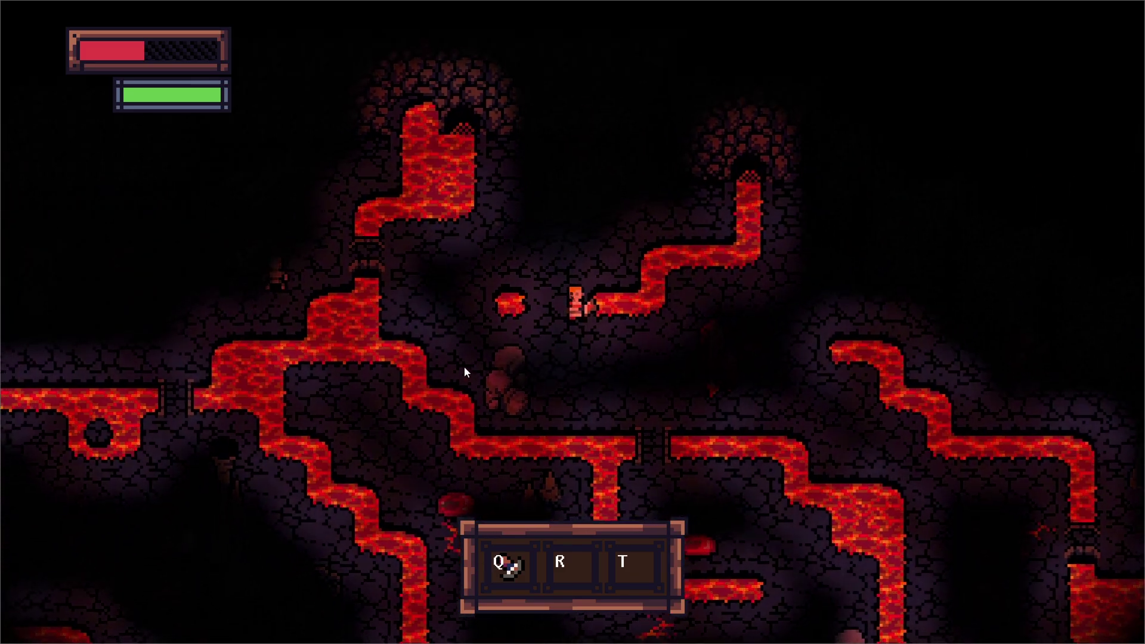
pyautogui.press('d')
pyautogui.press('s')
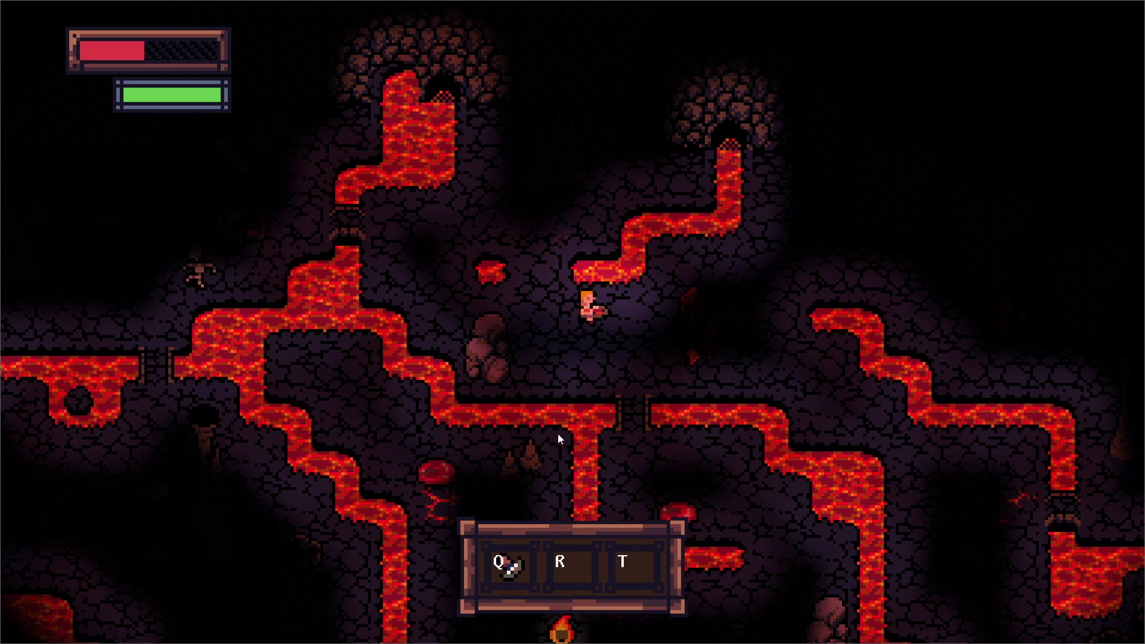
pyautogui.press('d')
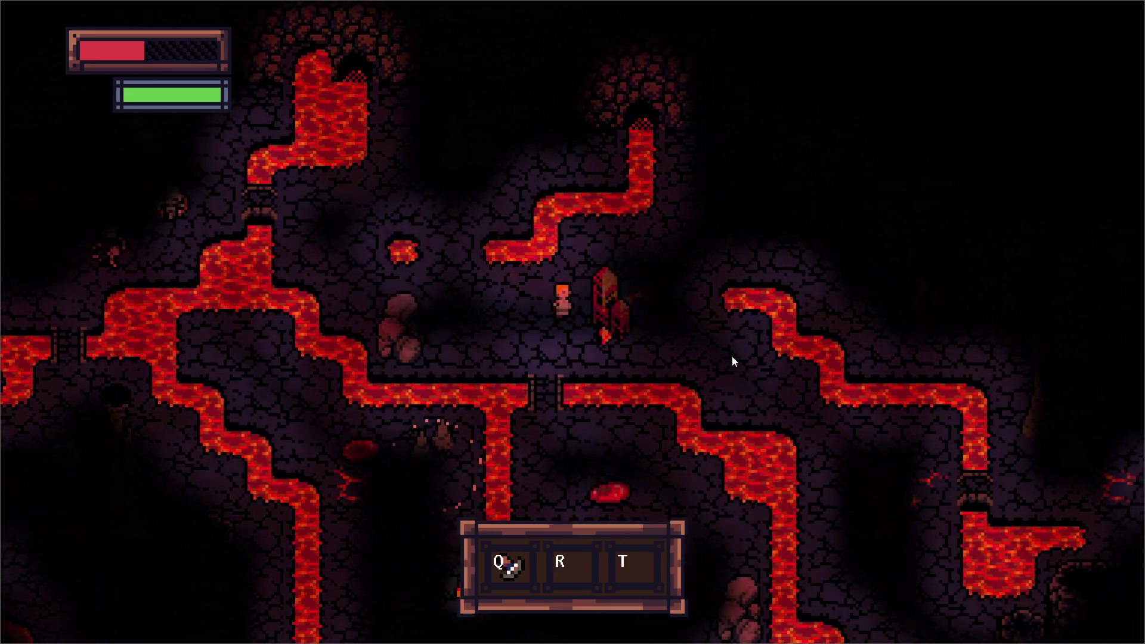
pyautogui.press('d')
pyautogui.press('s')
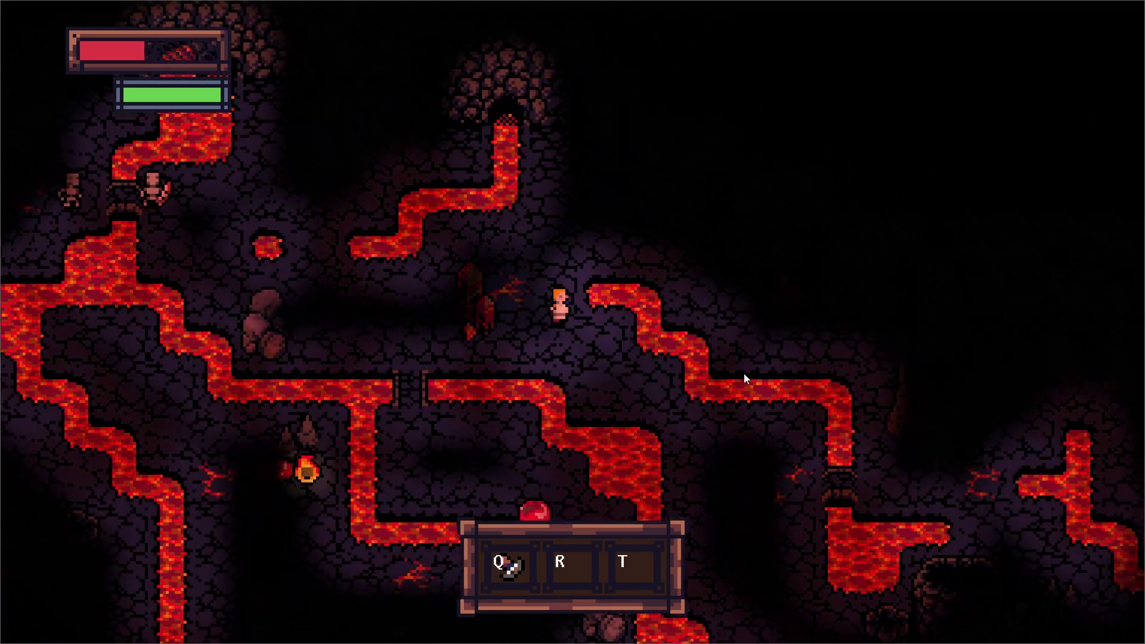
pyautogui.press('d')
pyautogui.press('s')
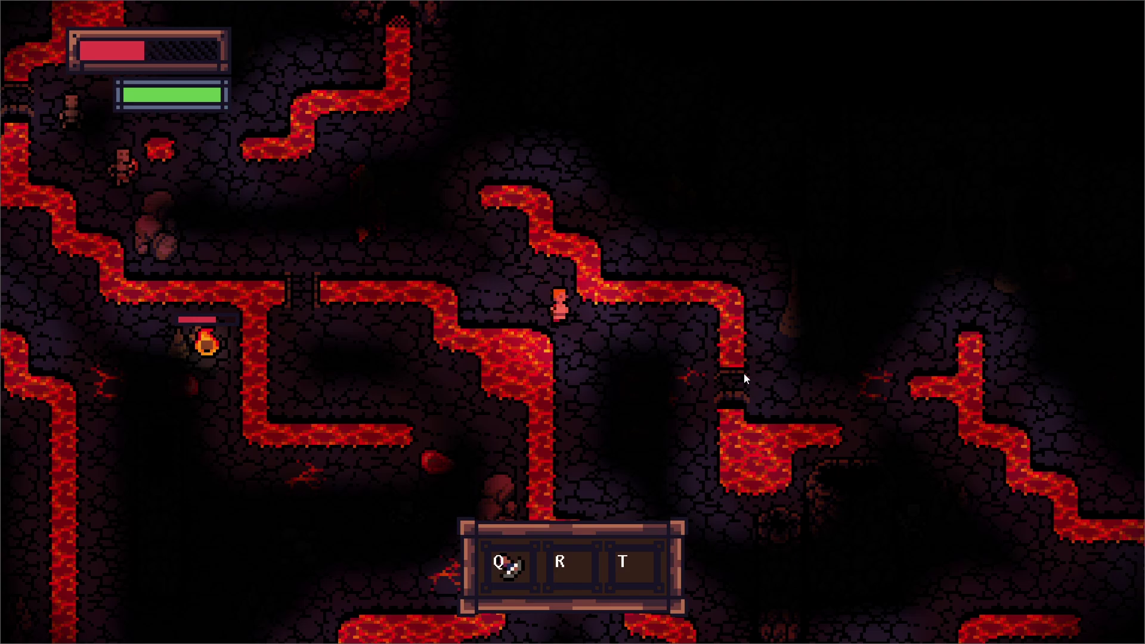
pyautogui.press('d')
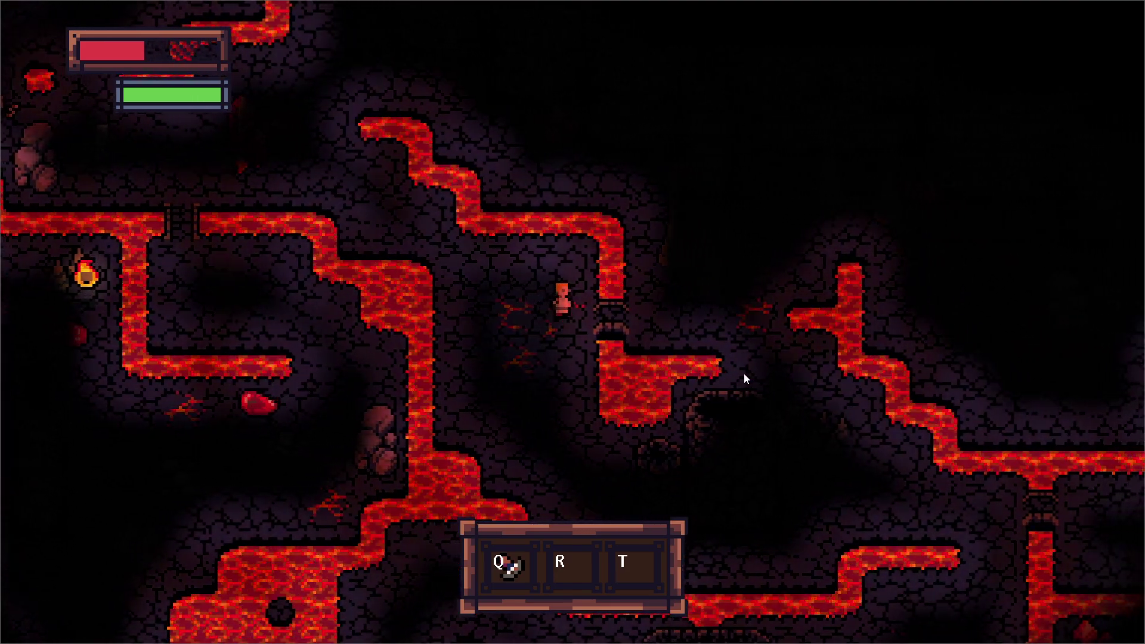
pyautogui.press('d')
pyautogui.press('w')
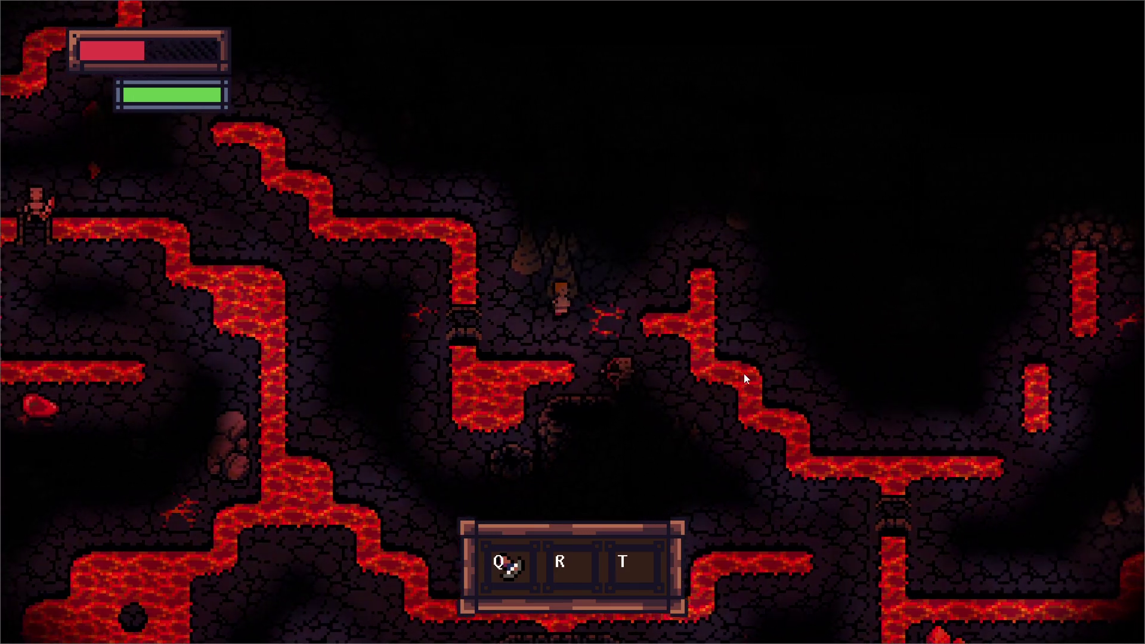
pyautogui.press('d')
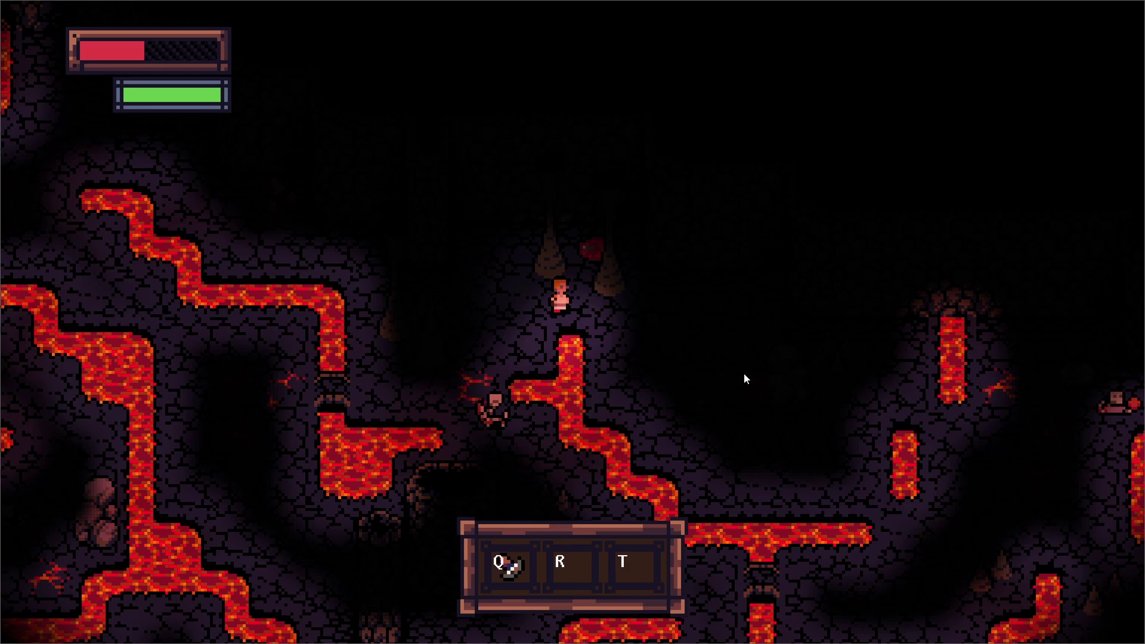
# Keep walking the player right and down through the rest of the lava cave
pyautogui.press('s')
pyautogui.press('d')
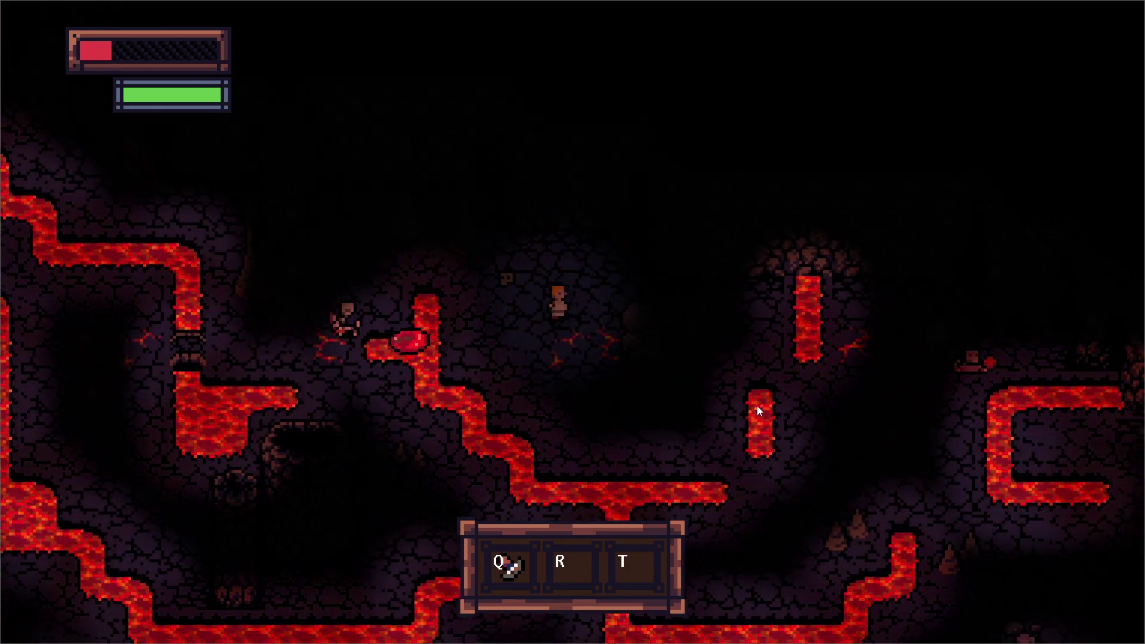
pyautogui.press('d')
pyautogui.press('s')
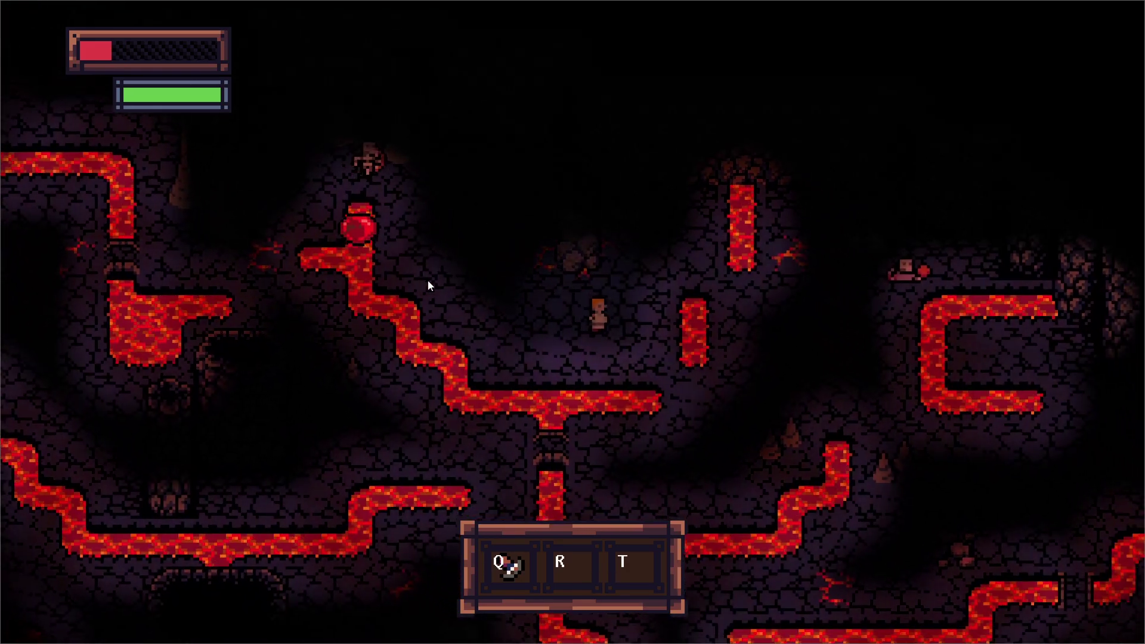
pyautogui.press('s')
pyautogui.press('d')
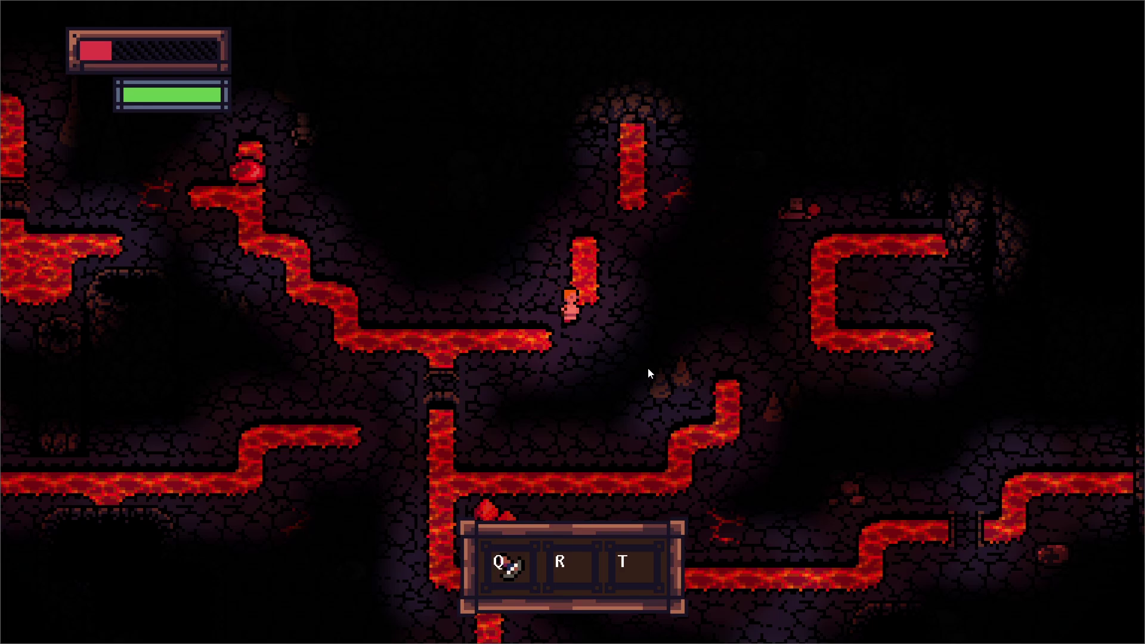
pyautogui.press('w')
pyautogui.press('d')
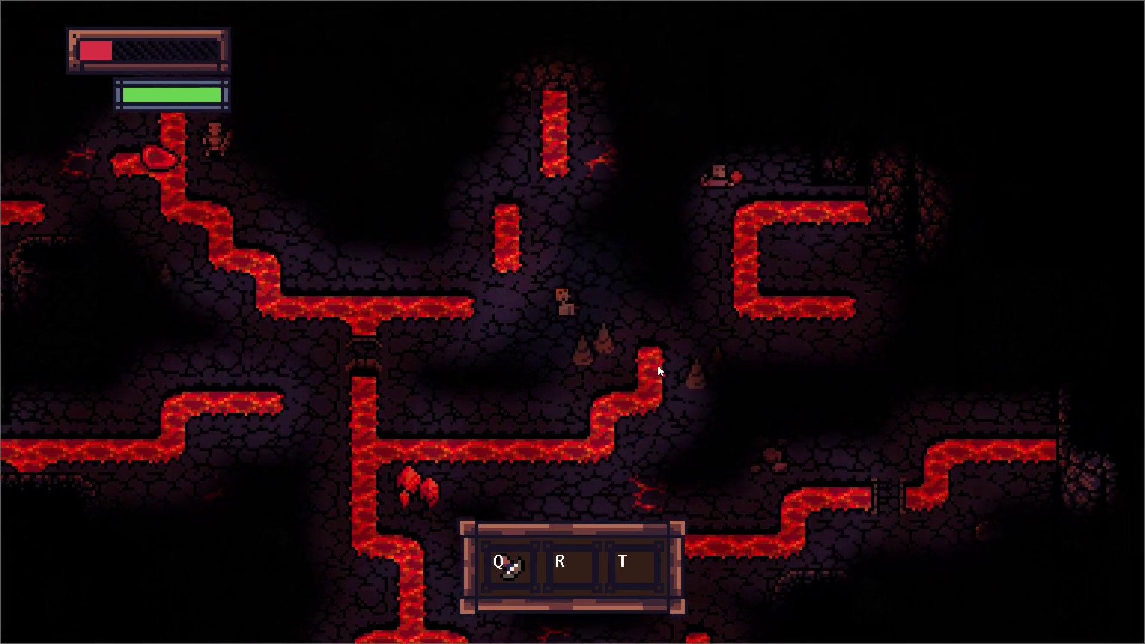
pyautogui.press('d')
pyautogui.press('s')
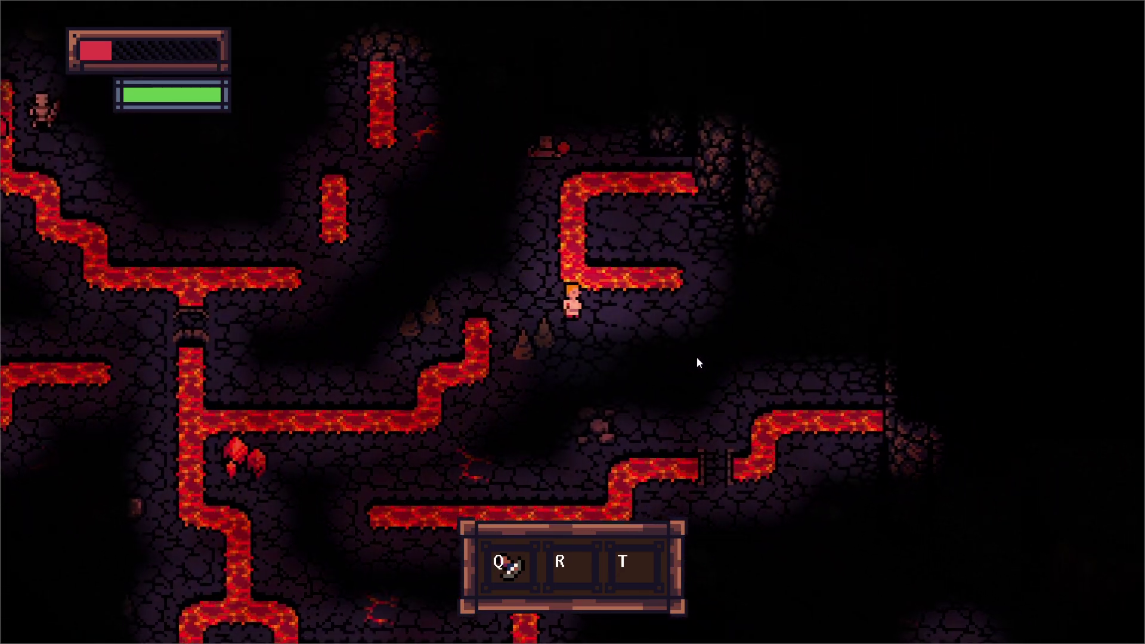
pyautogui.press('a')
pyautogui.press('a')
pyautogui.press('s')
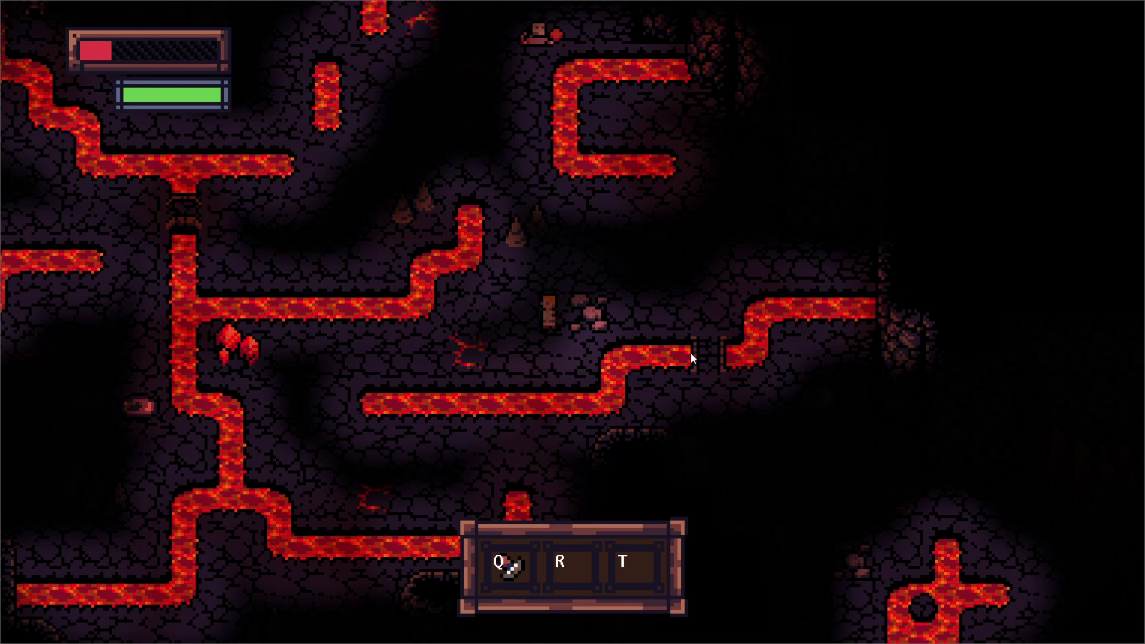
pyautogui.press('s')
pyautogui.press('a')
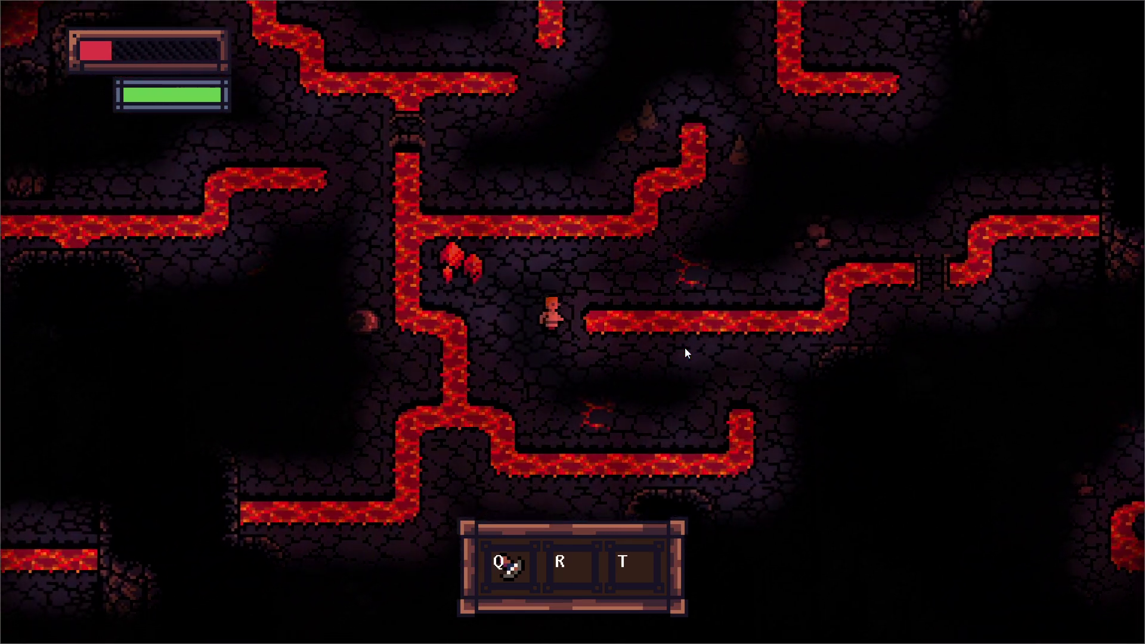
pyautogui.press('d')
pyautogui.press('a')
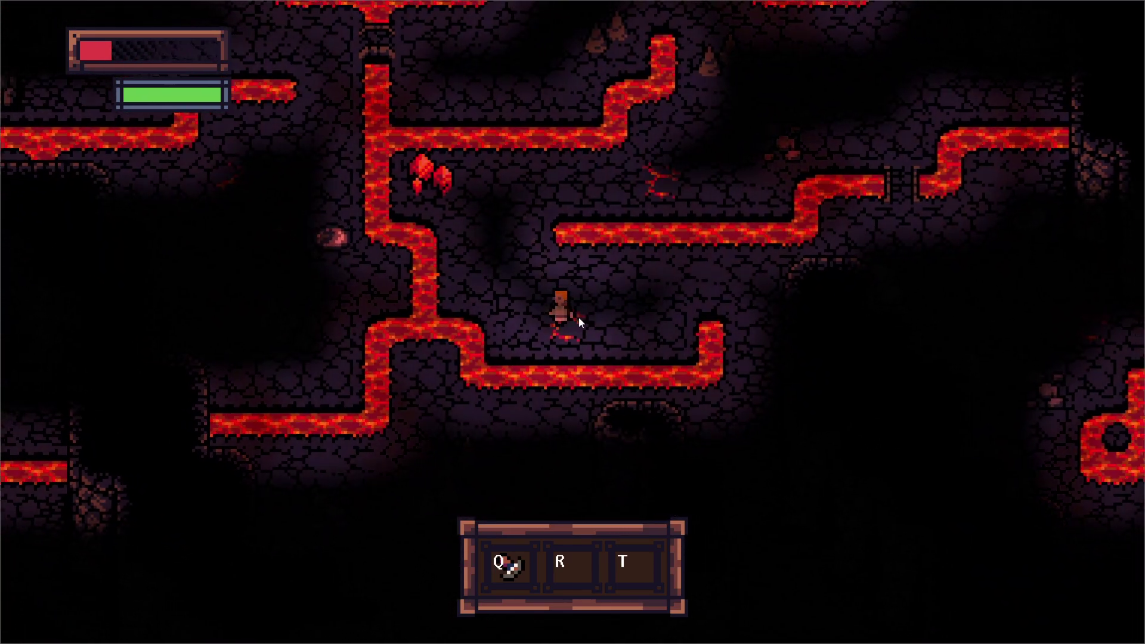
pyautogui.press('w')
pyautogui.press('w')
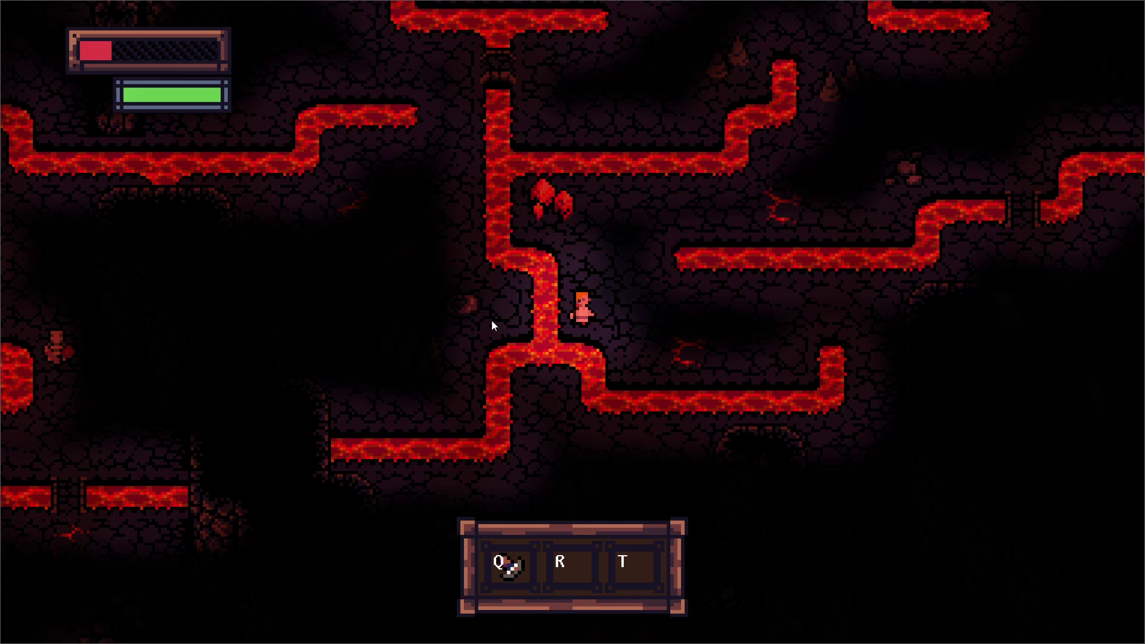
pyautogui.press('d')
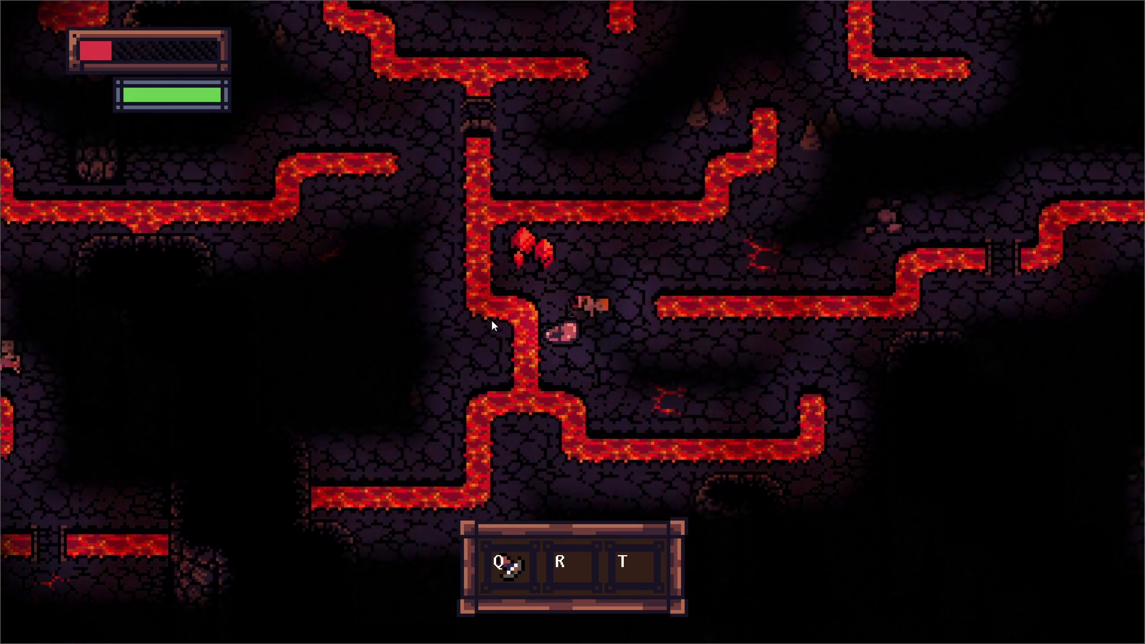
pyautogui.press('d')
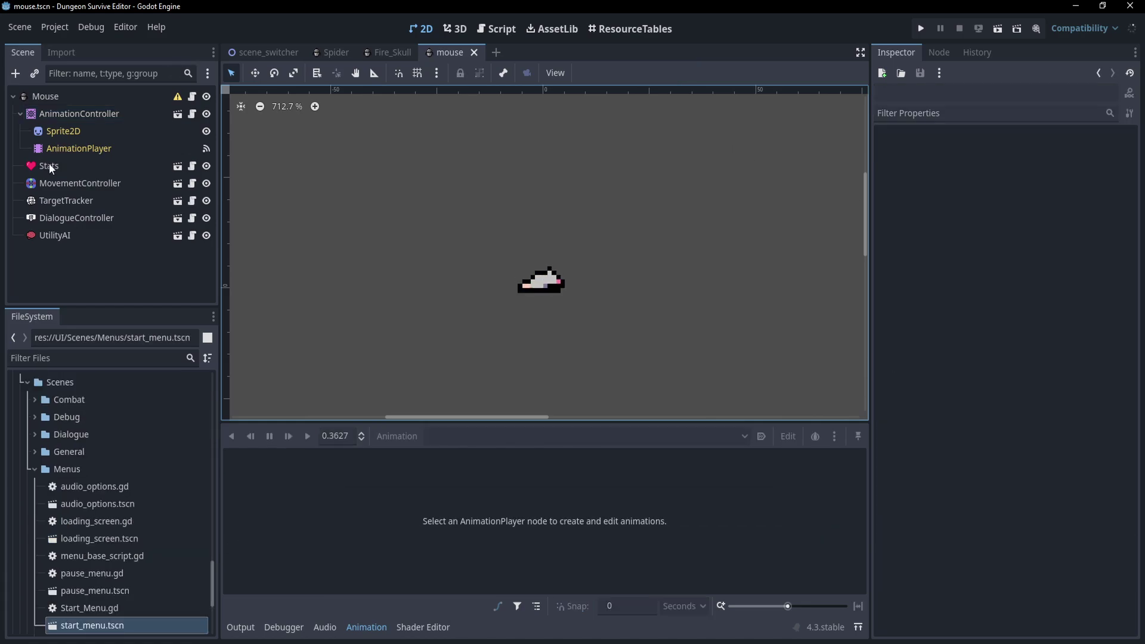
# Open the mouse's Stats component in its own scene and inspect Hurtbox, ComponentVisualizer and the Stats root
pyautogui.click(61, 166)
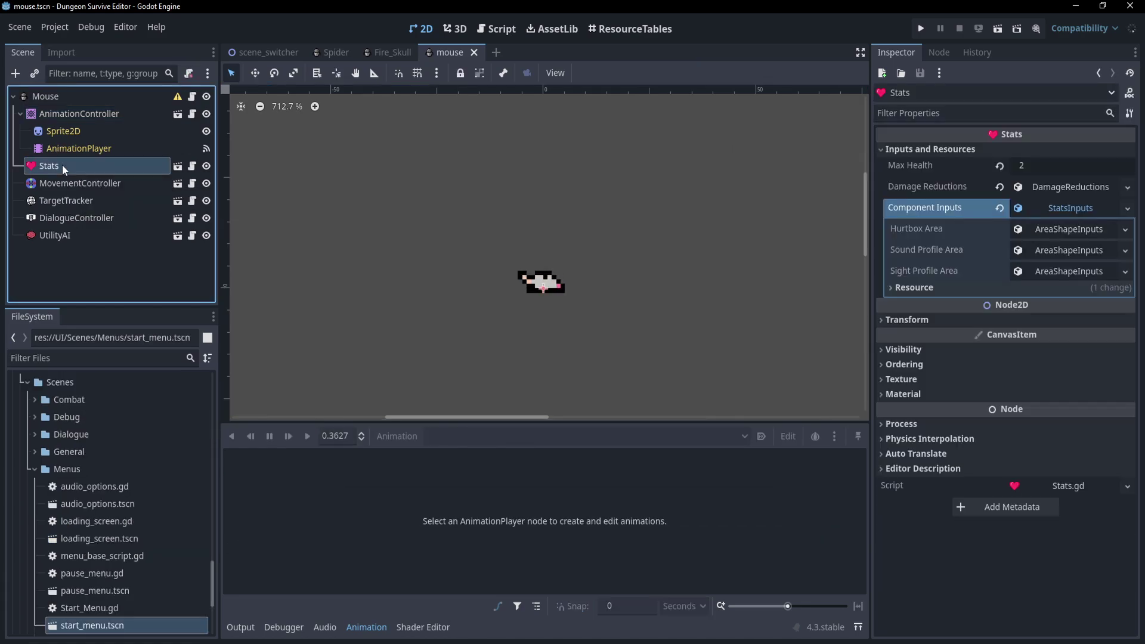
pyautogui.click(177, 166)
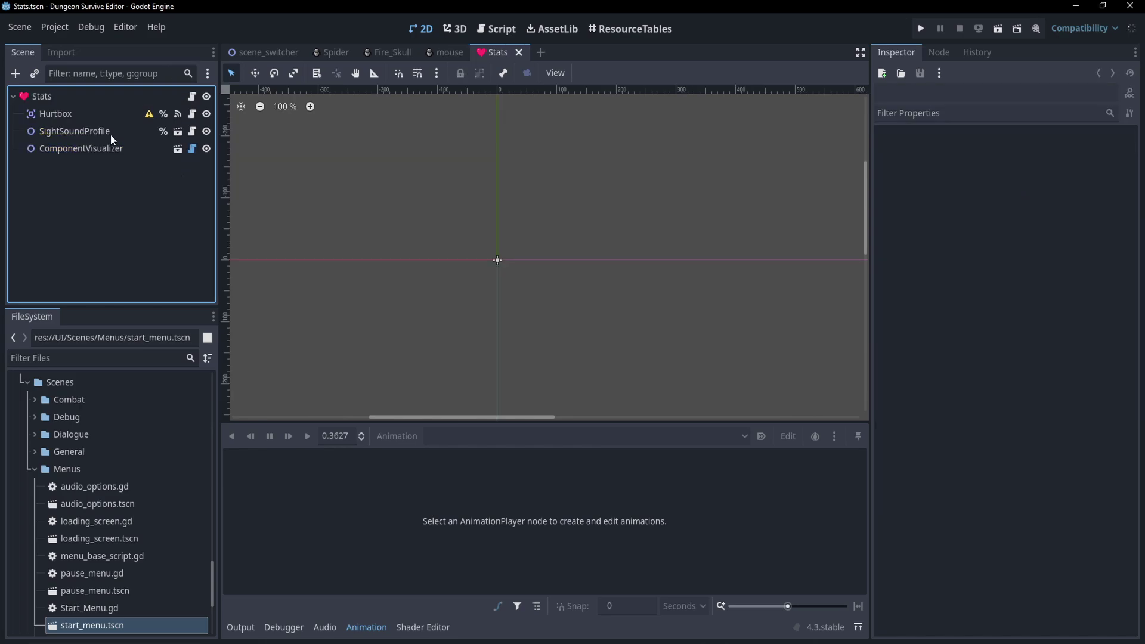
pyautogui.click(64, 113)
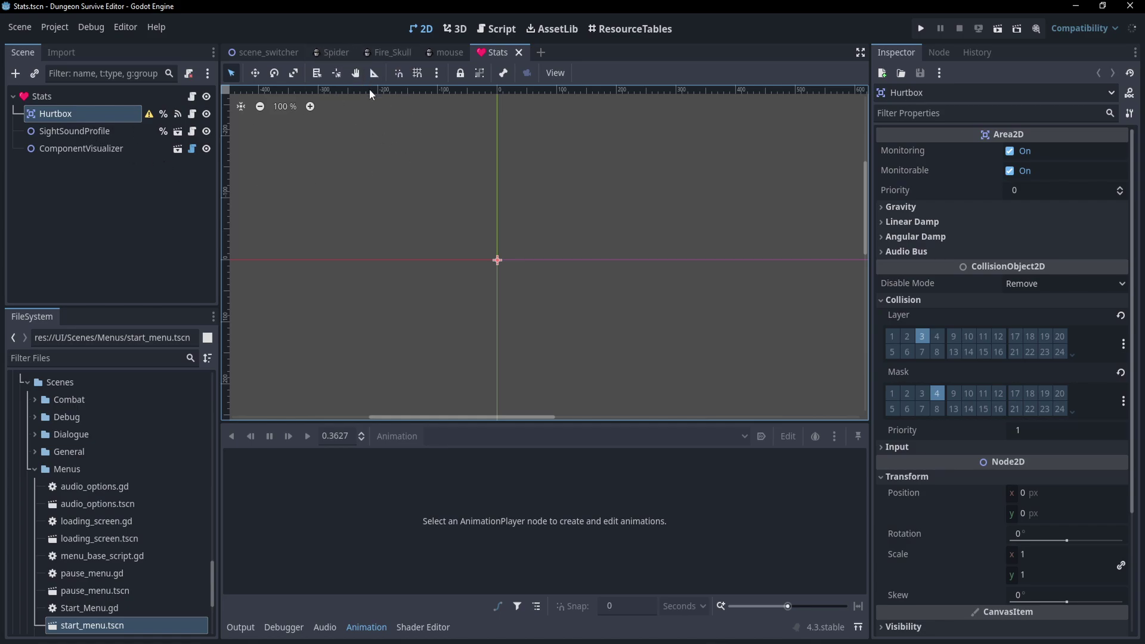
pyautogui.click(70, 149)
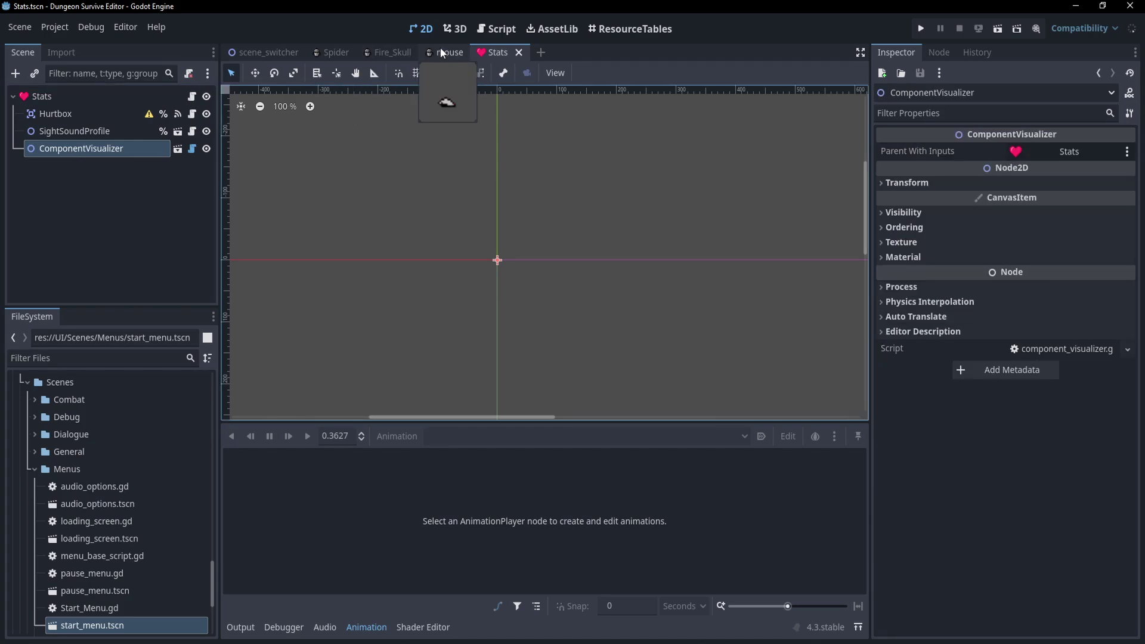
pyautogui.click(53, 101)
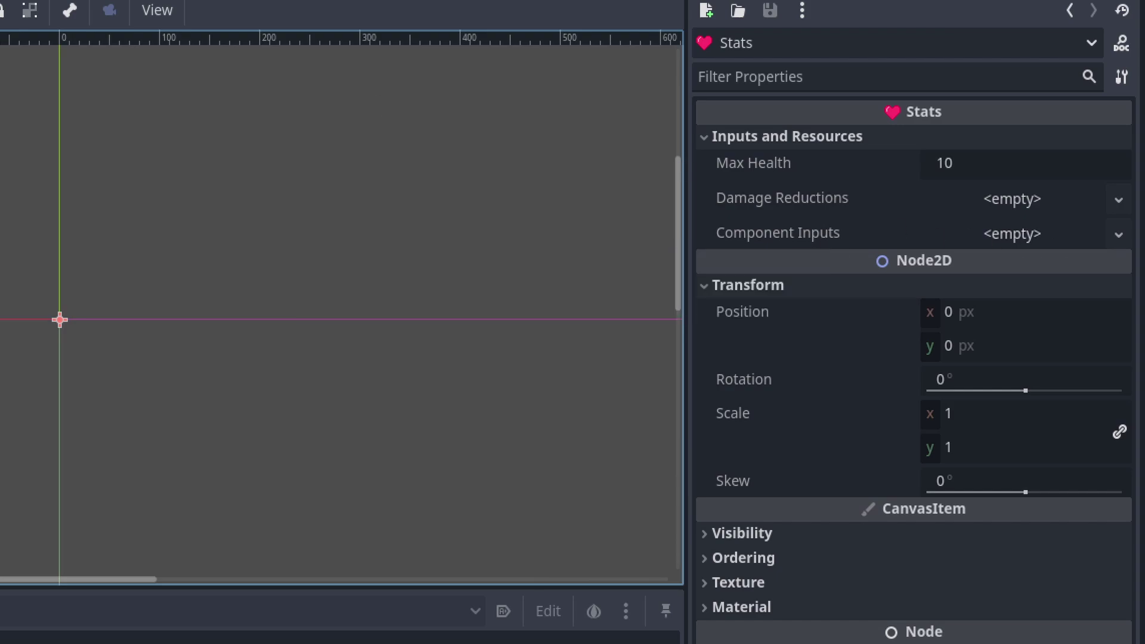
# Add a new StatsInputs resource and make the Hurtbox Area shape visible, tinted pinkish red (b4444b40)
pyautogui.click(1049, 233)
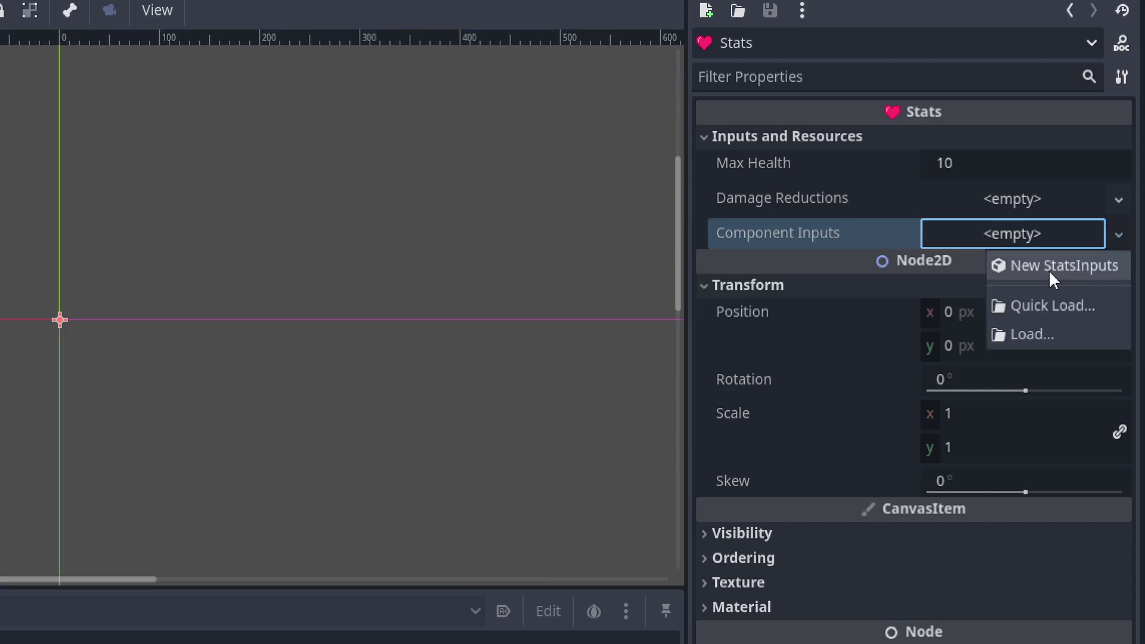
pyautogui.click(1003, 232)
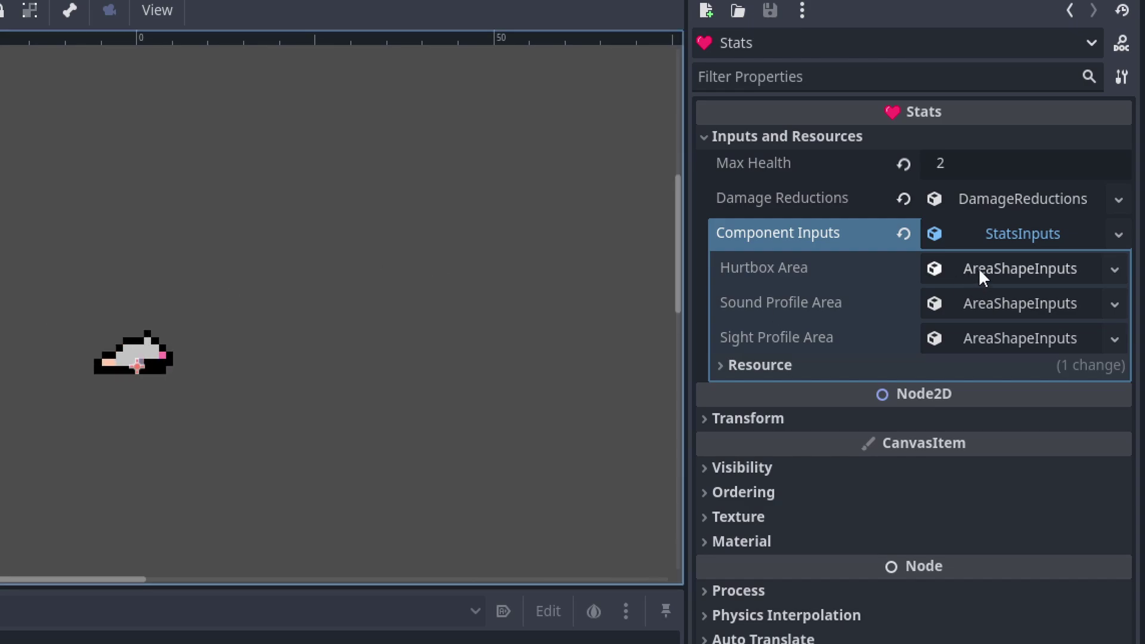
pyautogui.click(1004, 275)
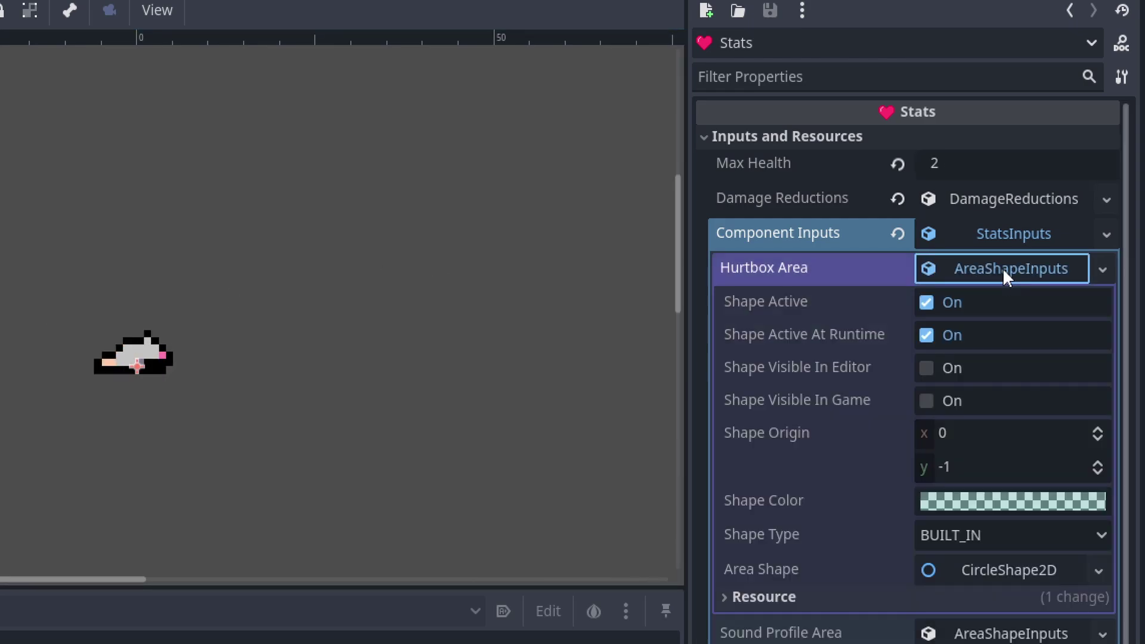
pyautogui.click(973, 368)
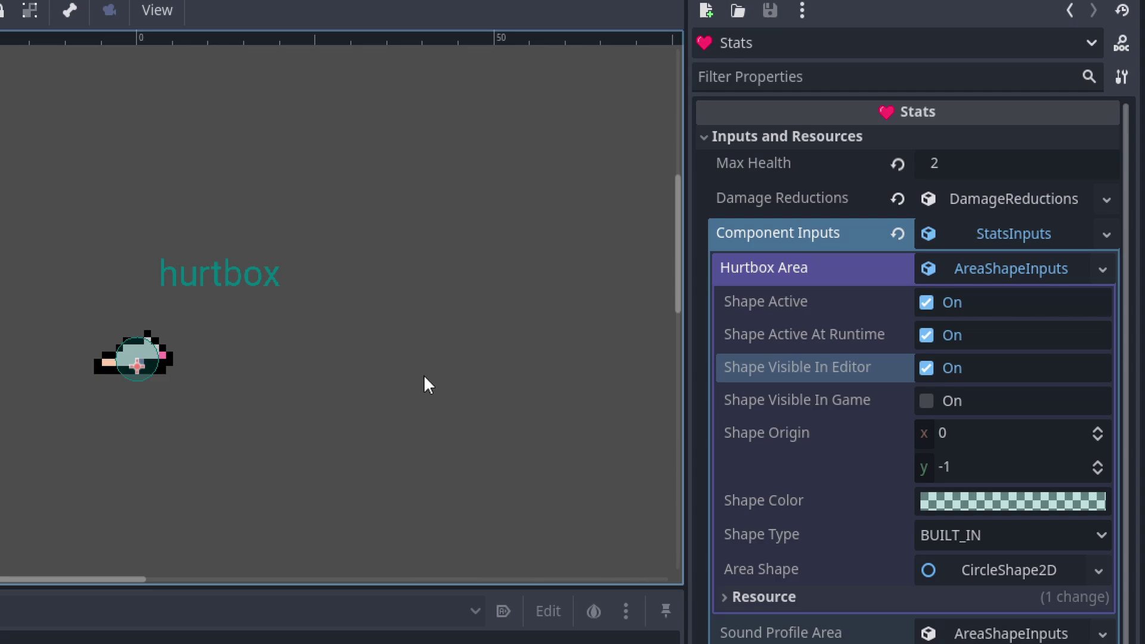
pyautogui.click(963, 505)
pyautogui.click(1056, 62)
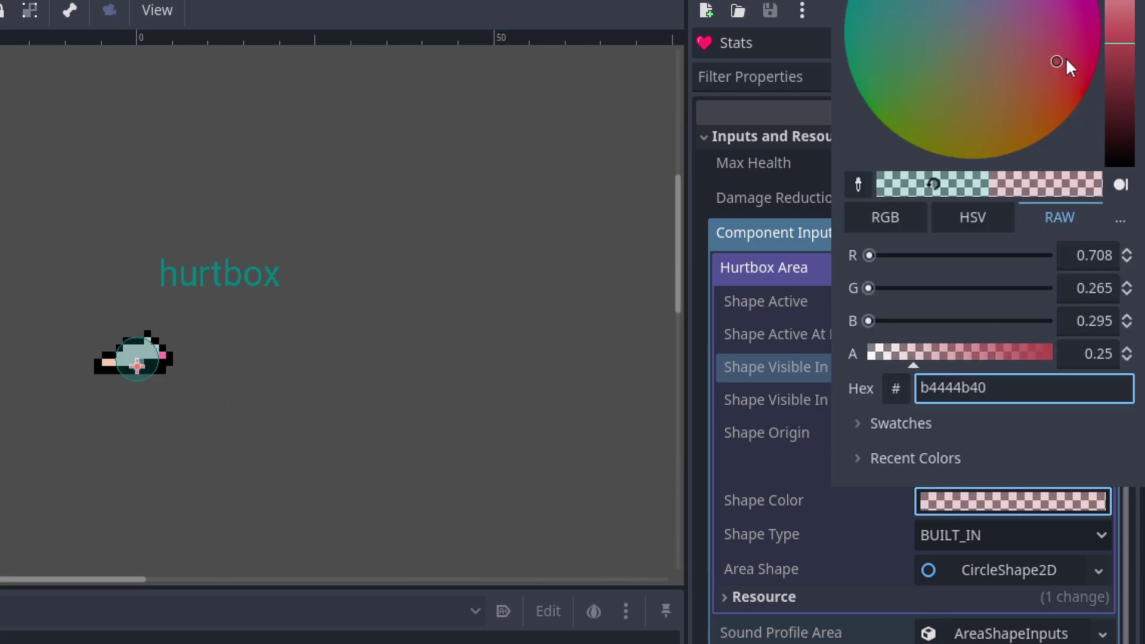
pyautogui.moveTo(1066, 57); pyautogui.dragTo(1076, 50)
pyautogui.click(732, 370)
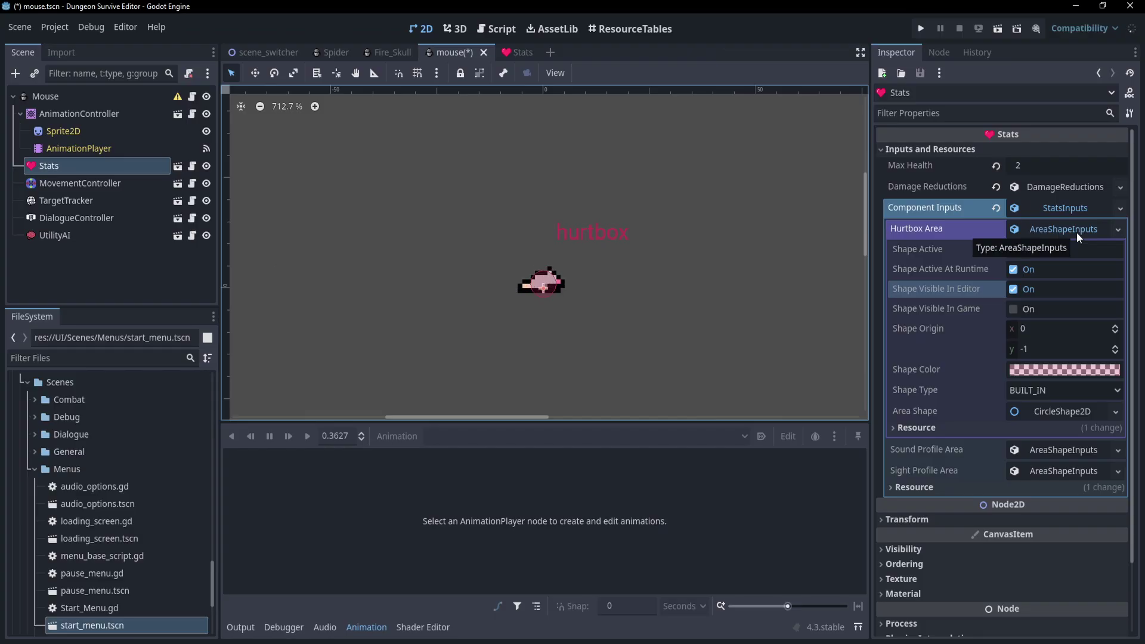
# Bring up the Stats node's context menu, then dismiss it without changes
pyautogui.rightClick(94, 168)
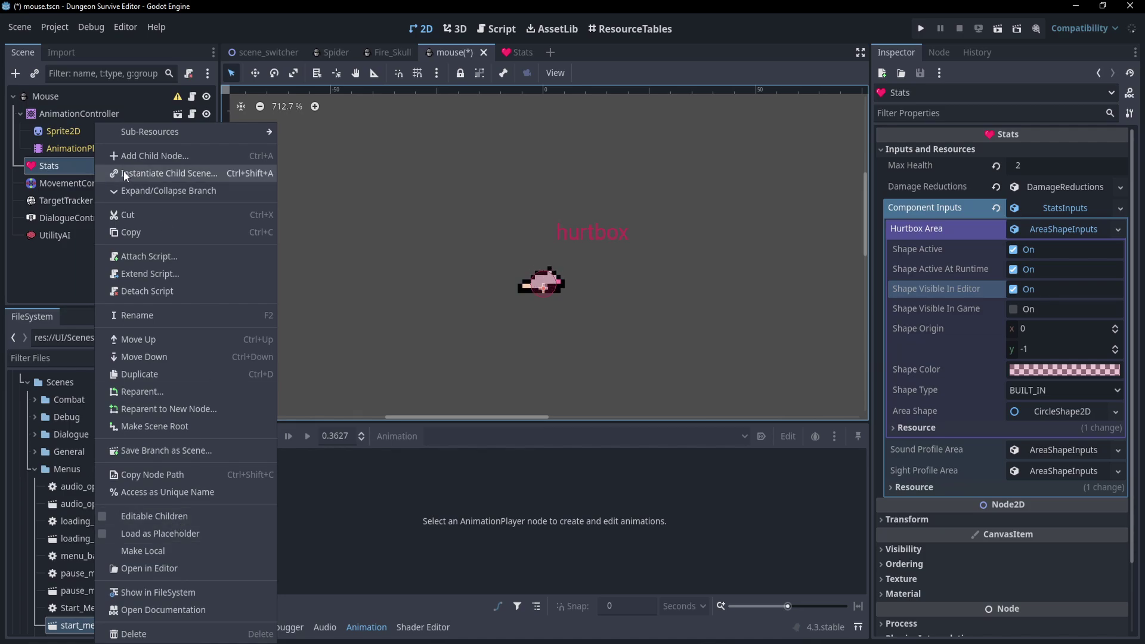
pyautogui.click(75, 115)
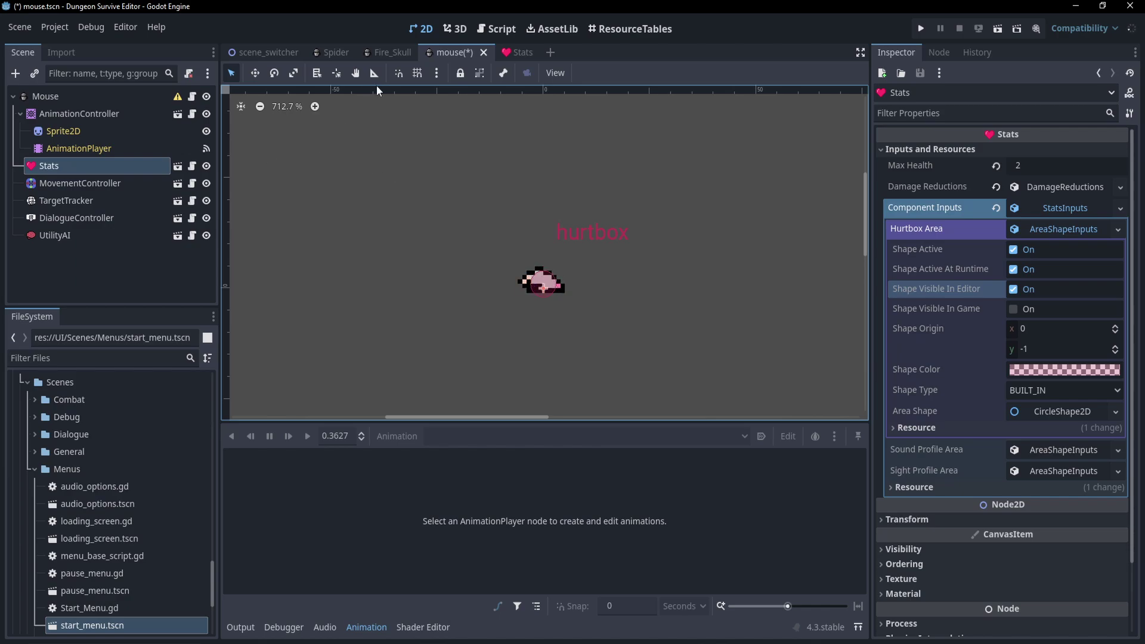
pyautogui.click(510, 55)
pyautogui.click(83, 113)
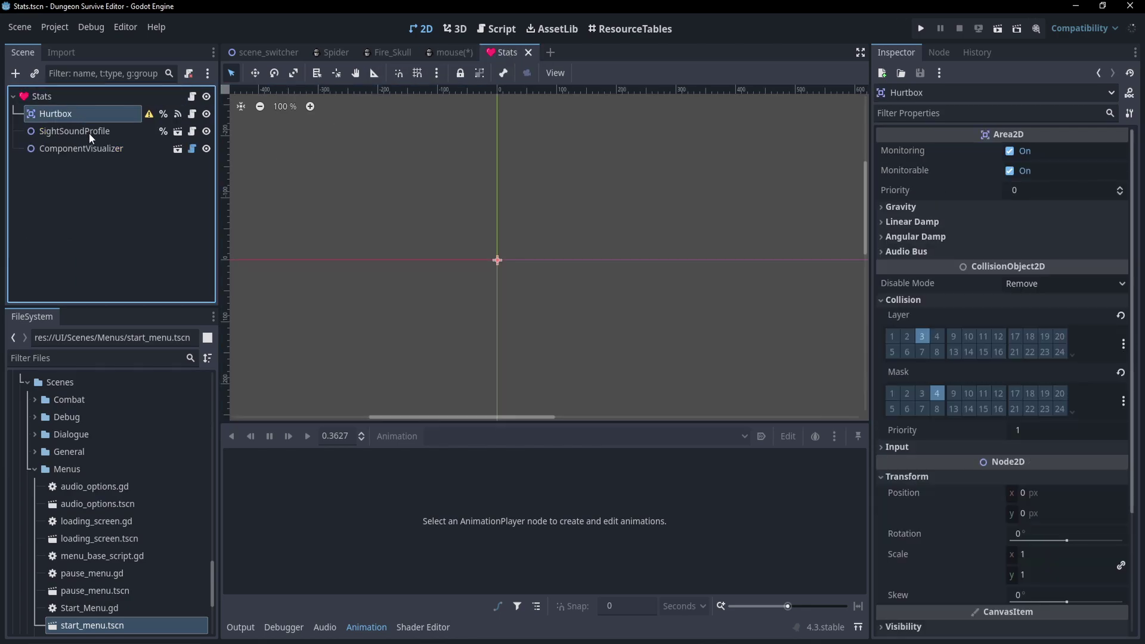
pyautogui.click(89, 132)
pyautogui.click(453, 53)
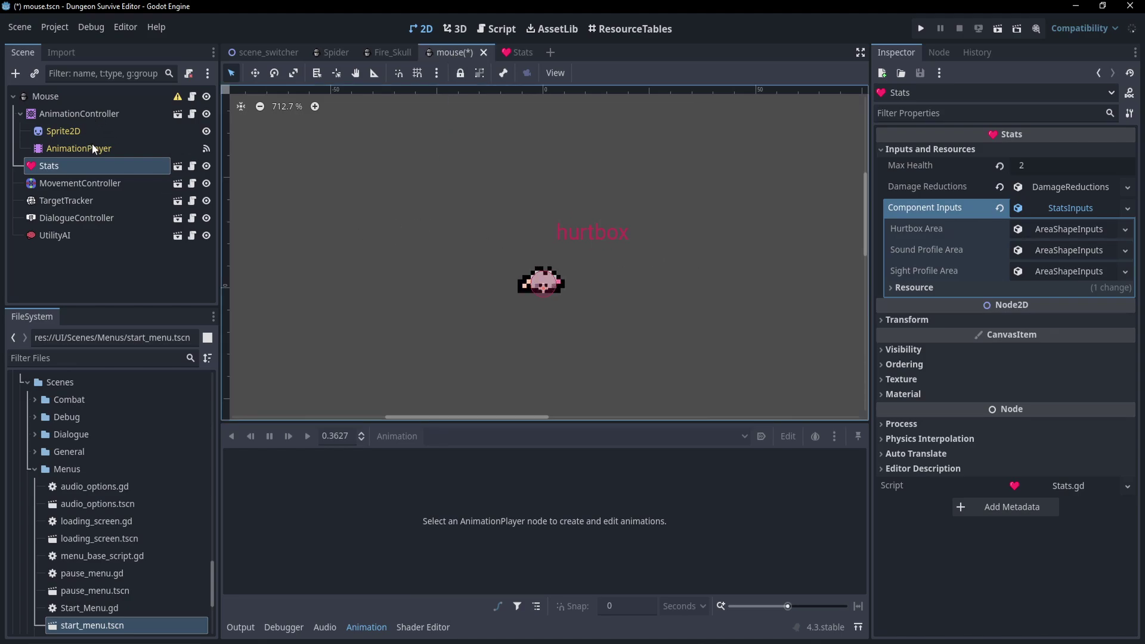
pyautogui.click(1056, 229)
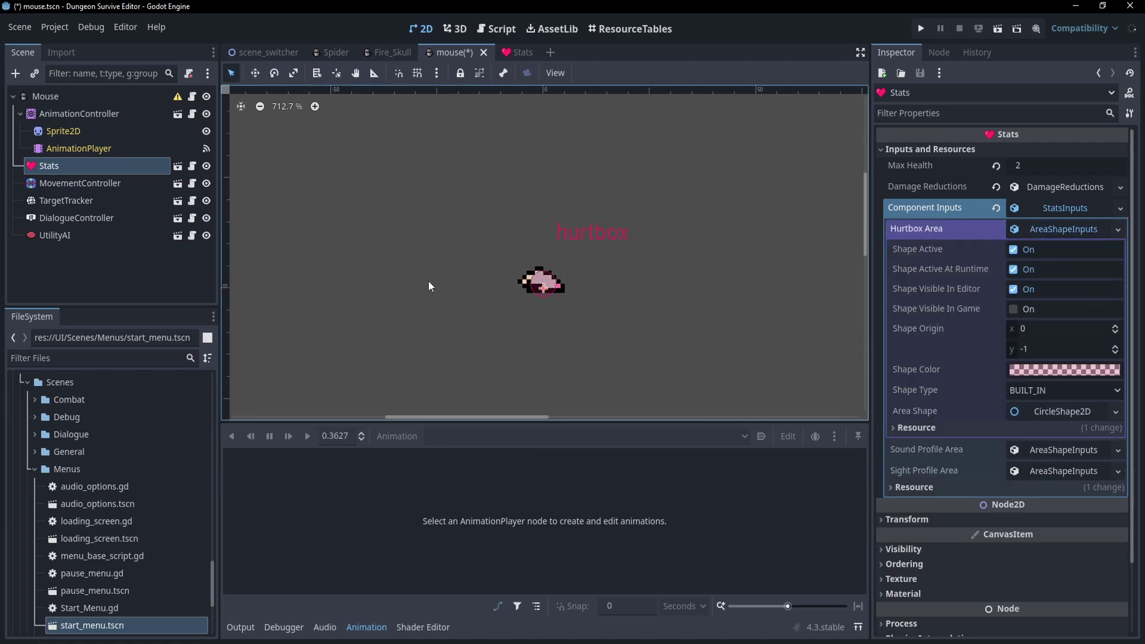
pyautogui.click(1055, 449)
pyautogui.click(1062, 450)
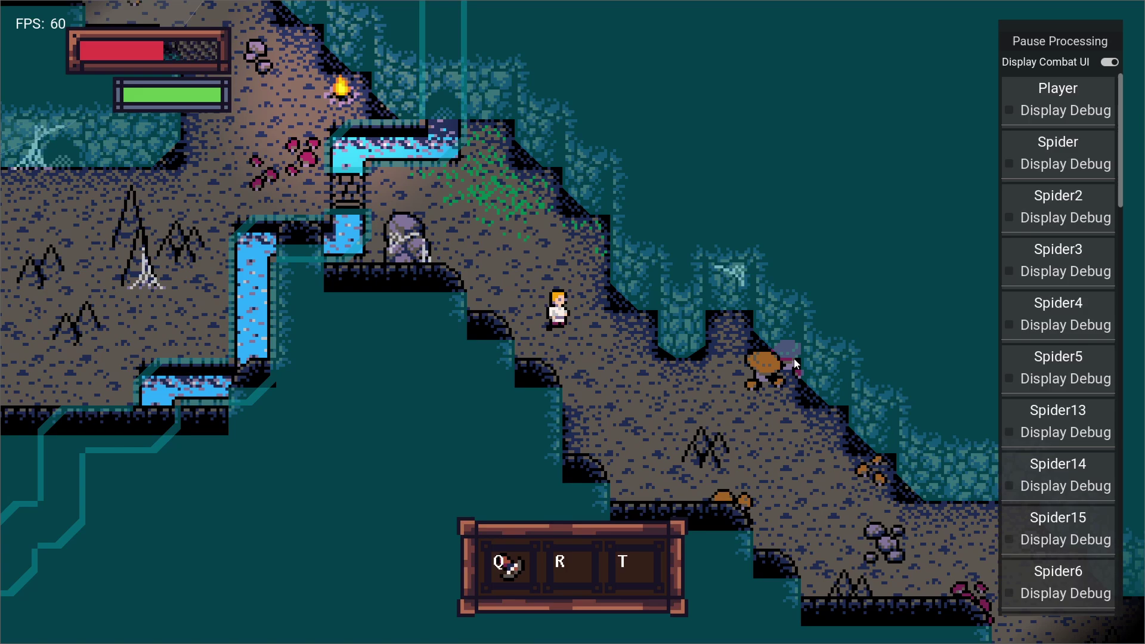
# Walk the player down-right along the cave path toward the spiders
pyautogui.press('Right')
pyautogui.press('Down')
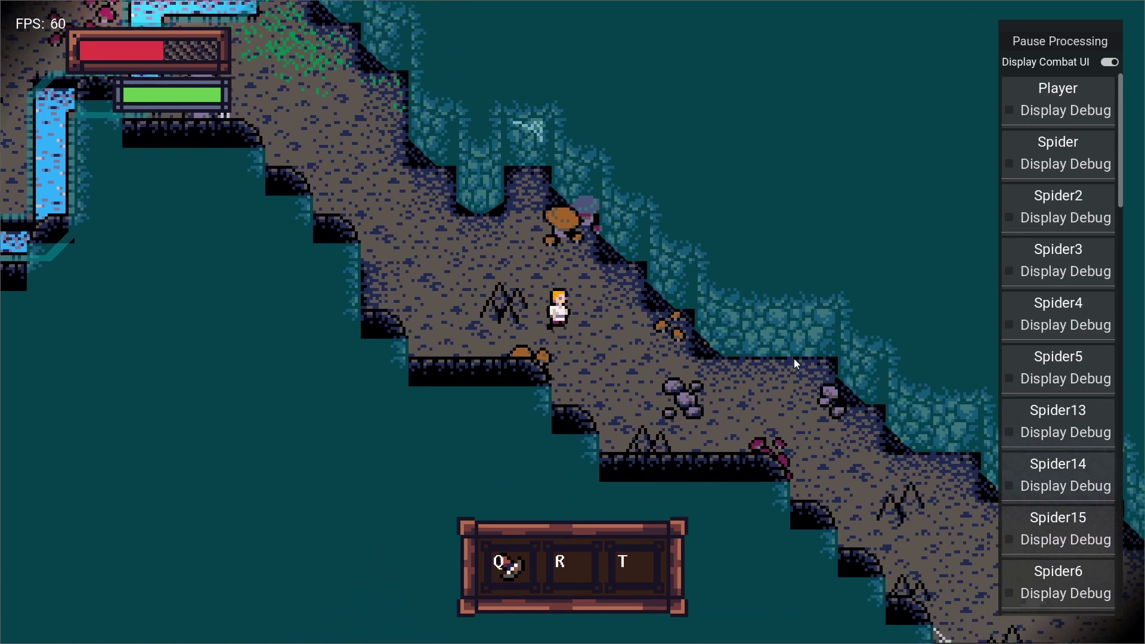
pyautogui.press('Right')
pyautogui.press('Down')
pyautogui.press('Right')
pyautogui.press('Down')
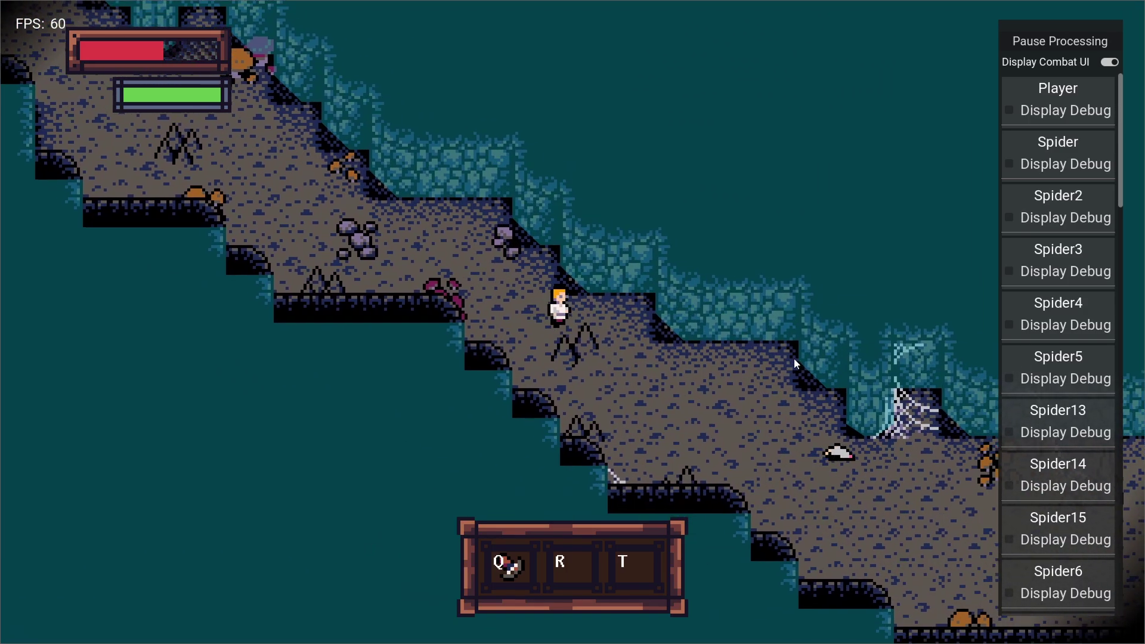
pyautogui.press('Right')
pyautogui.press('Down')
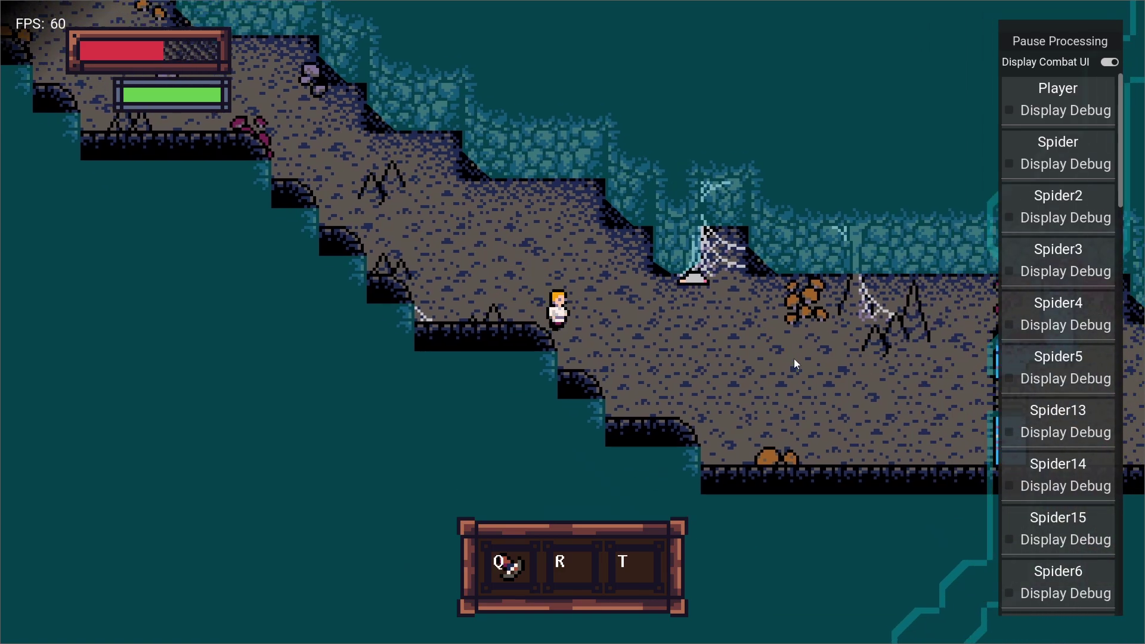
pyautogui.press('Right')
pyautogui.press('Down')
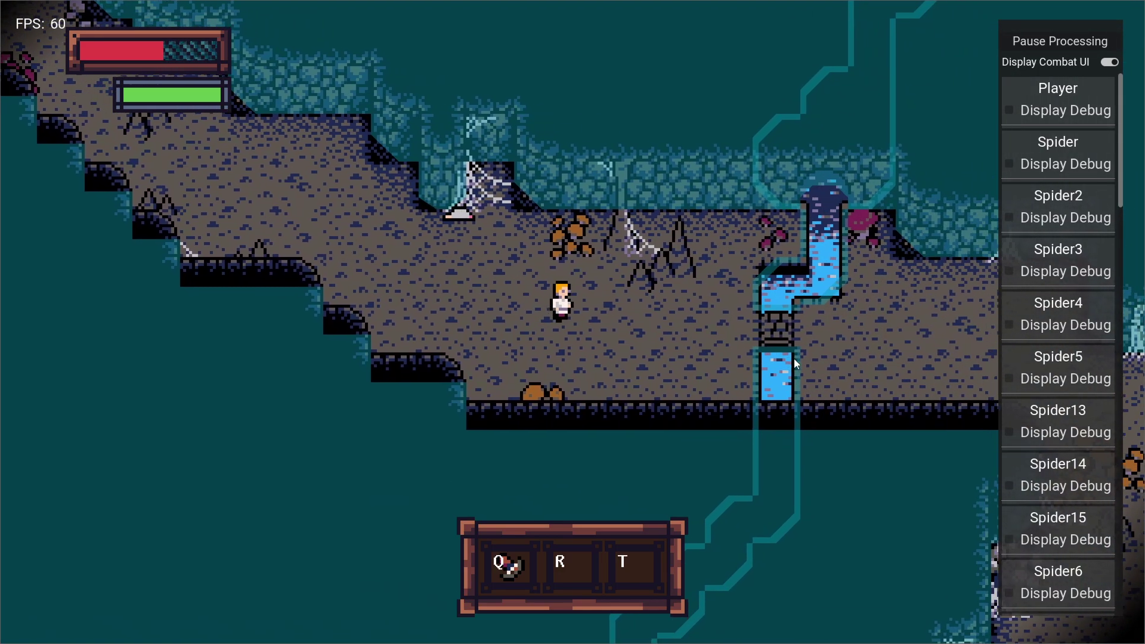
pyautogui.press('Right')
pyautogui.press('Down')
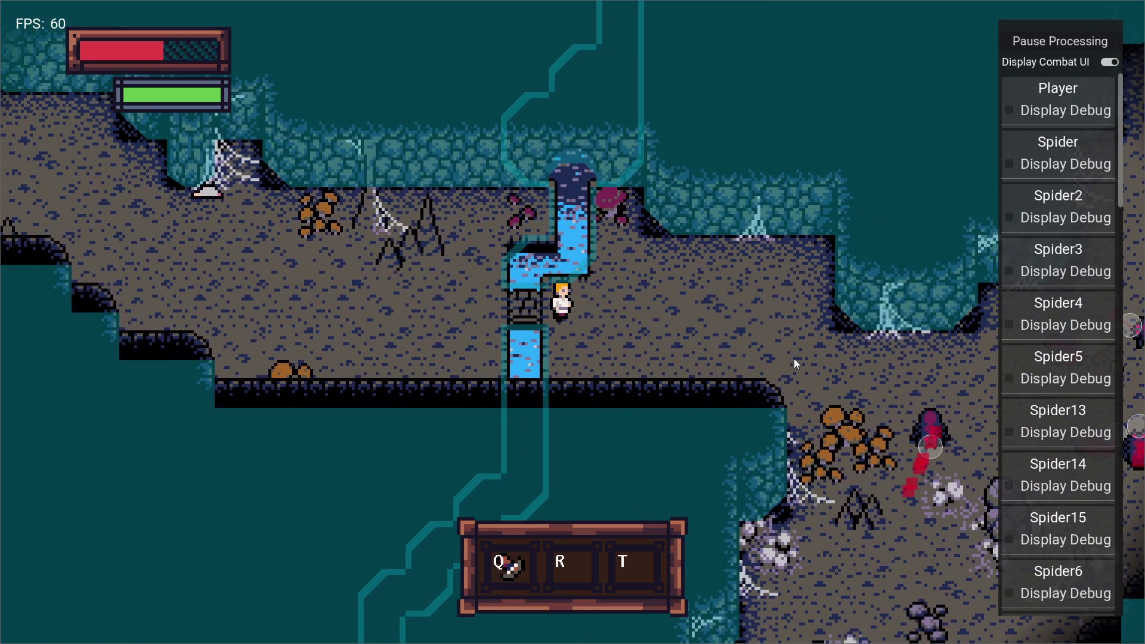
pyautogui.press('Right')
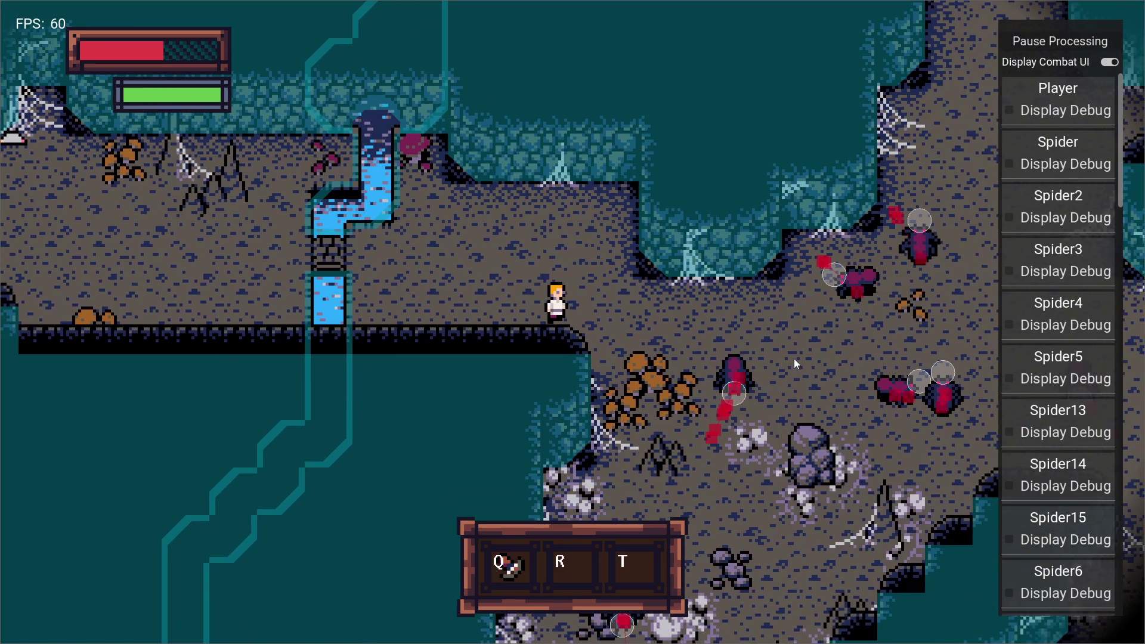
pyautogui.press('Right')
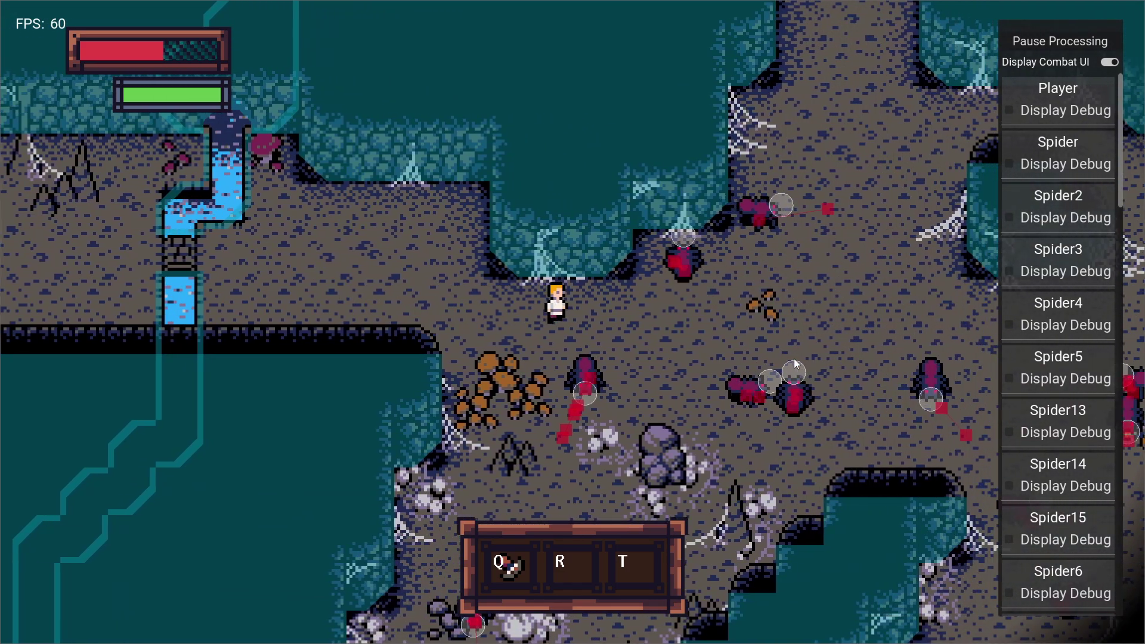
# Weave the player up, left, down and right as the spiders close in
pyautogui.press('Right')
pyautogui.press('Up')
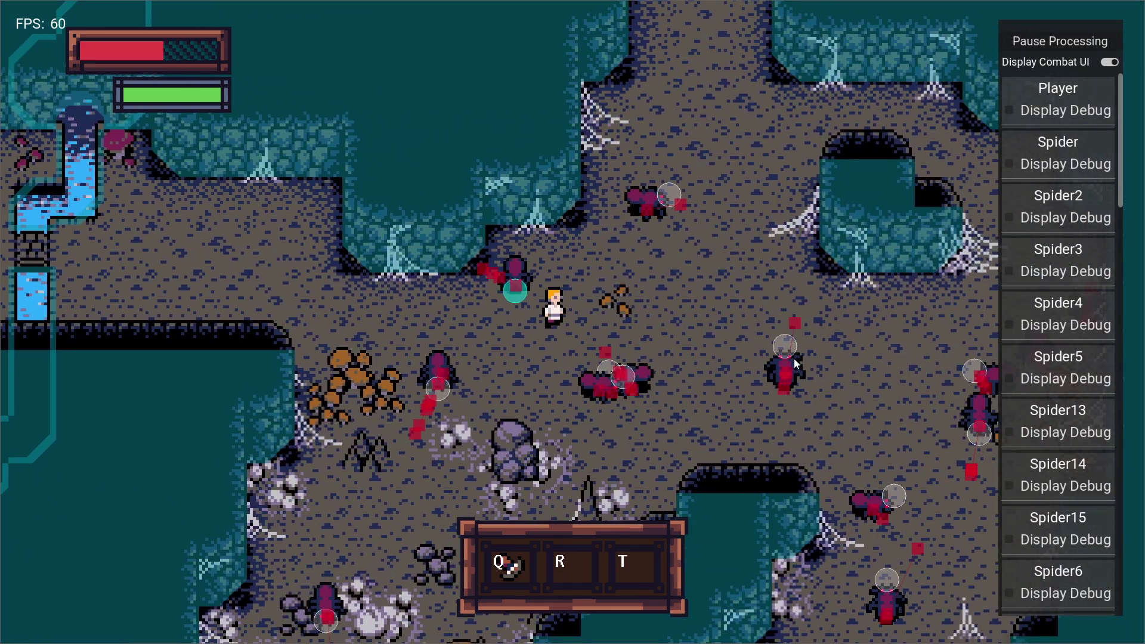
pyautogui.press('Right')
pyautogui.press('Down')
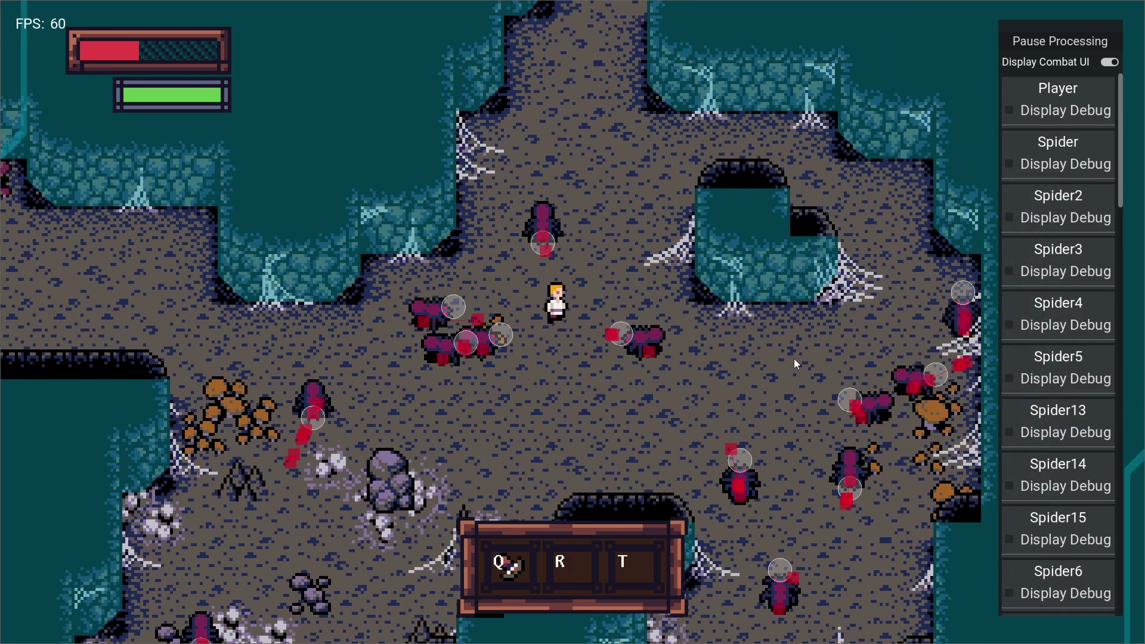
pyautogui.press('Right')
pyautogui.press('Down')
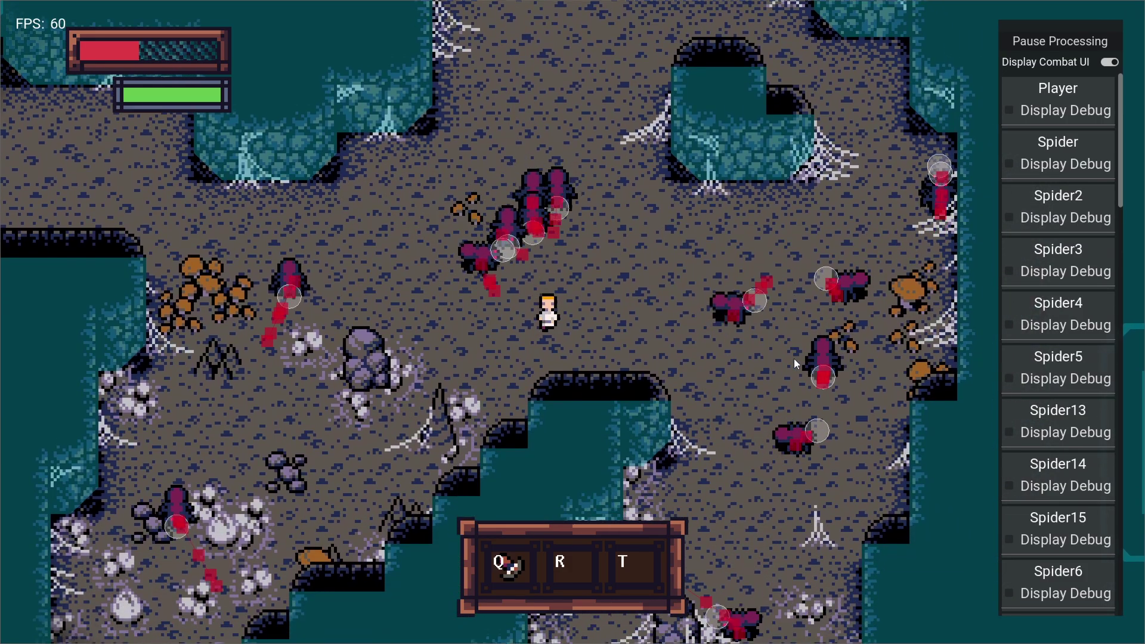
pyautogui.press('Up')
pyautogui.press('Left')
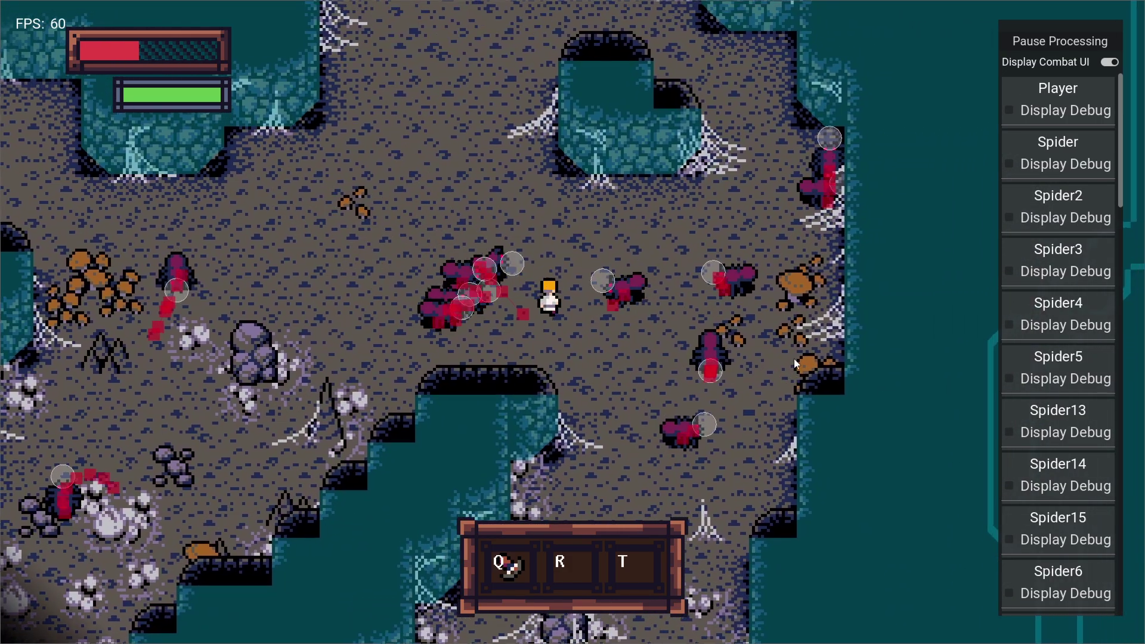
pyautogui.press('Up')
pyautogui.press('Left')
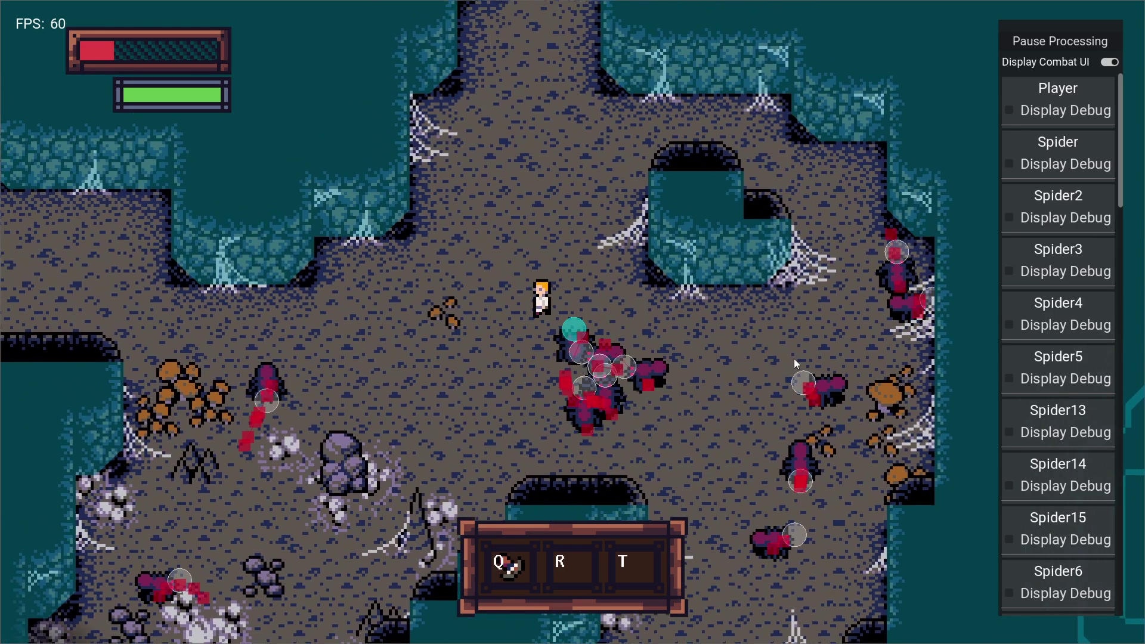
pyautogui.press('Down')
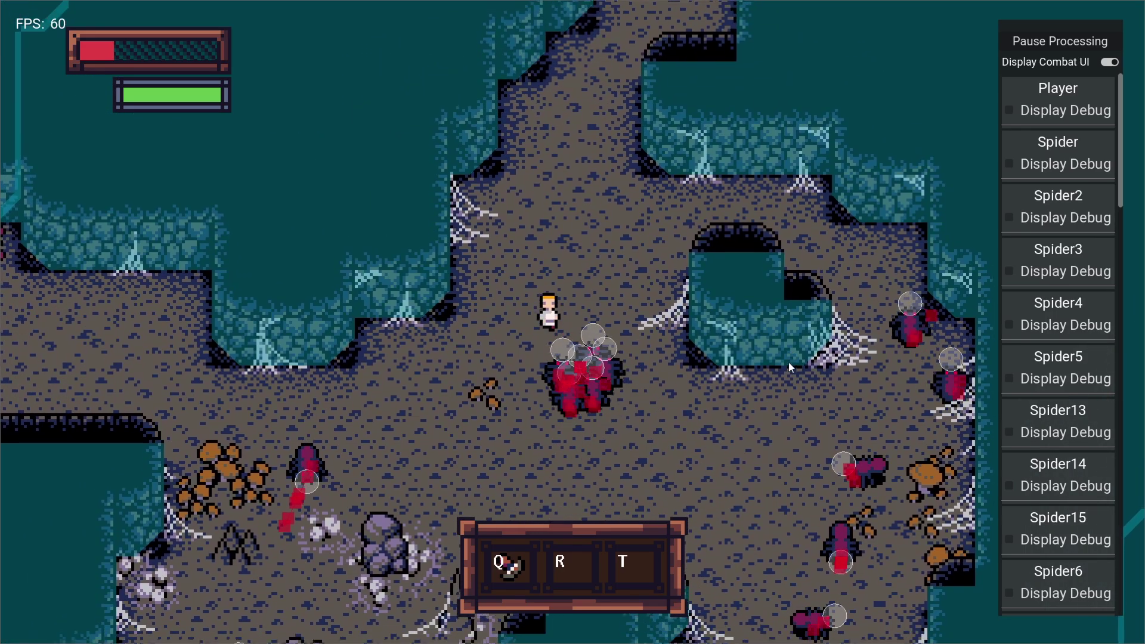
pyautogui.press('Right')
pyautogui.press('Down')
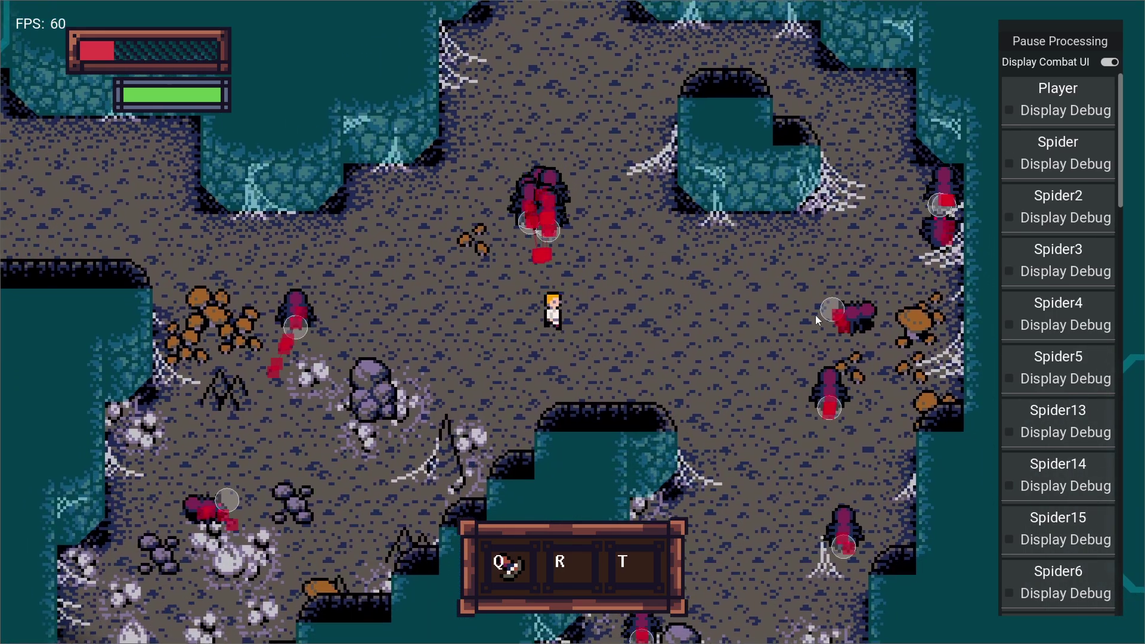
pyautogui.press('Right')
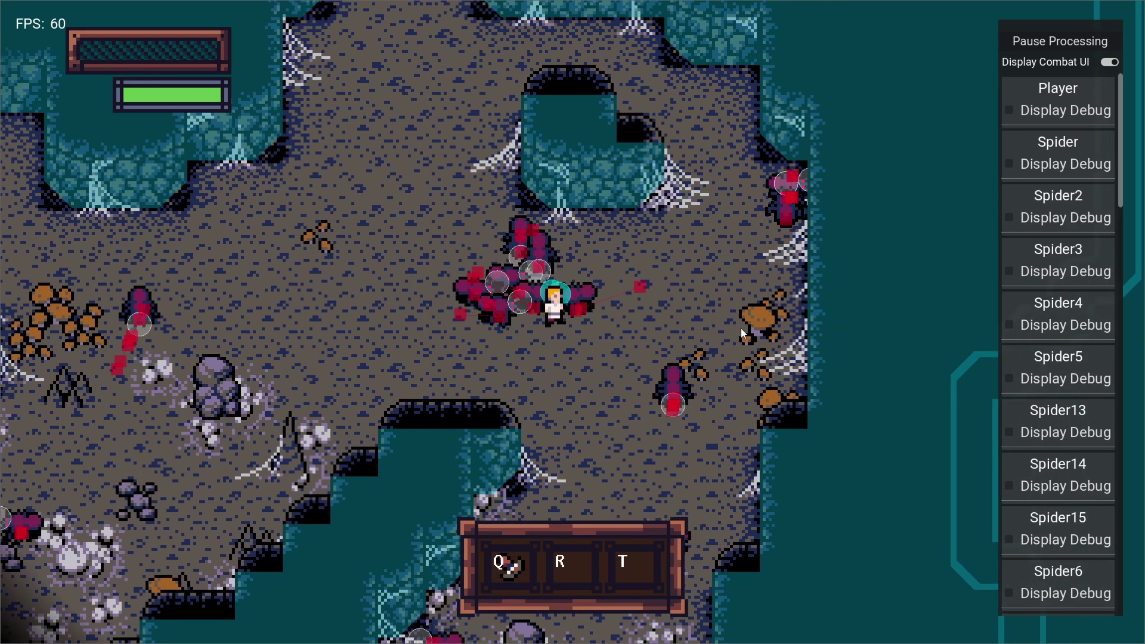
pyautogui.press('Down')
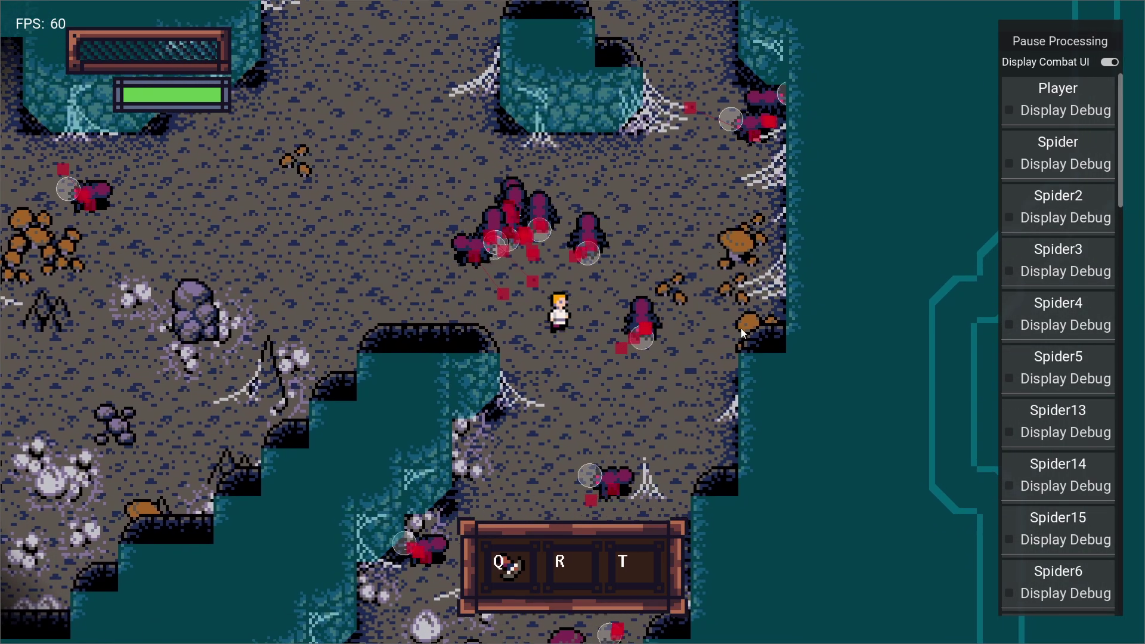
pyautogui.press('Left')
pyautogui.press('Up')
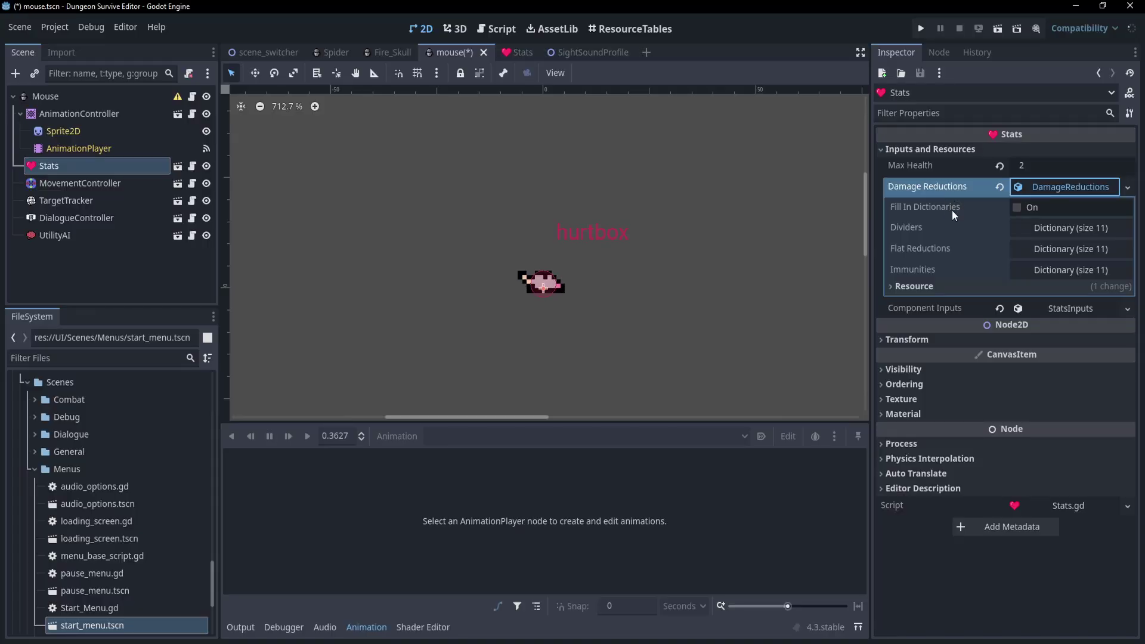
pyautogui.click(1080, 268)
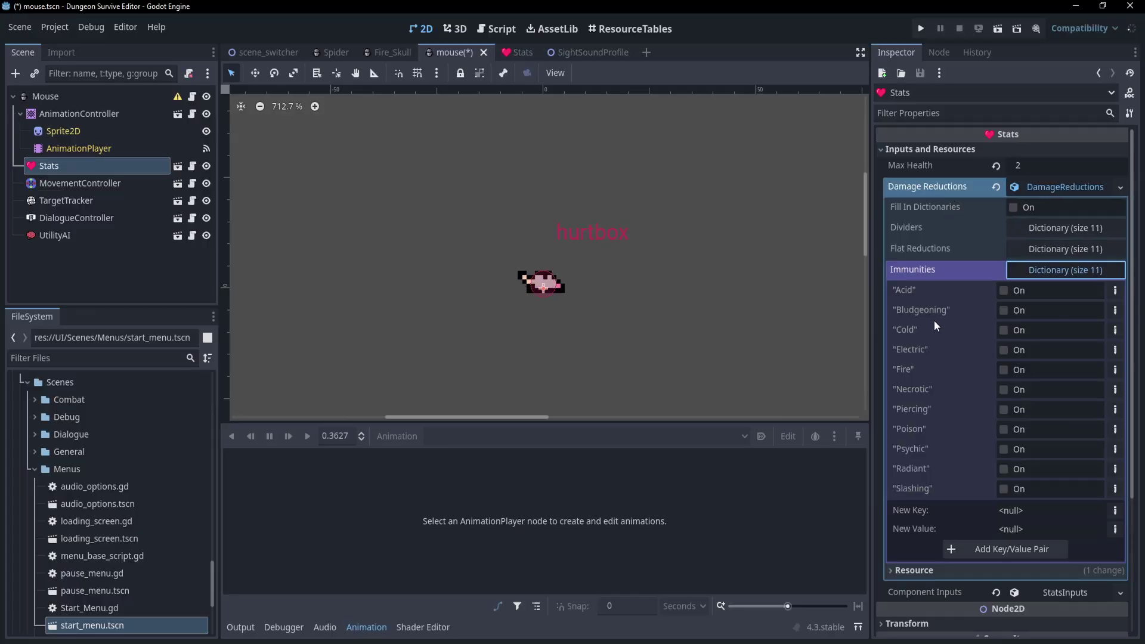
pyautogui.click(1064, 230)
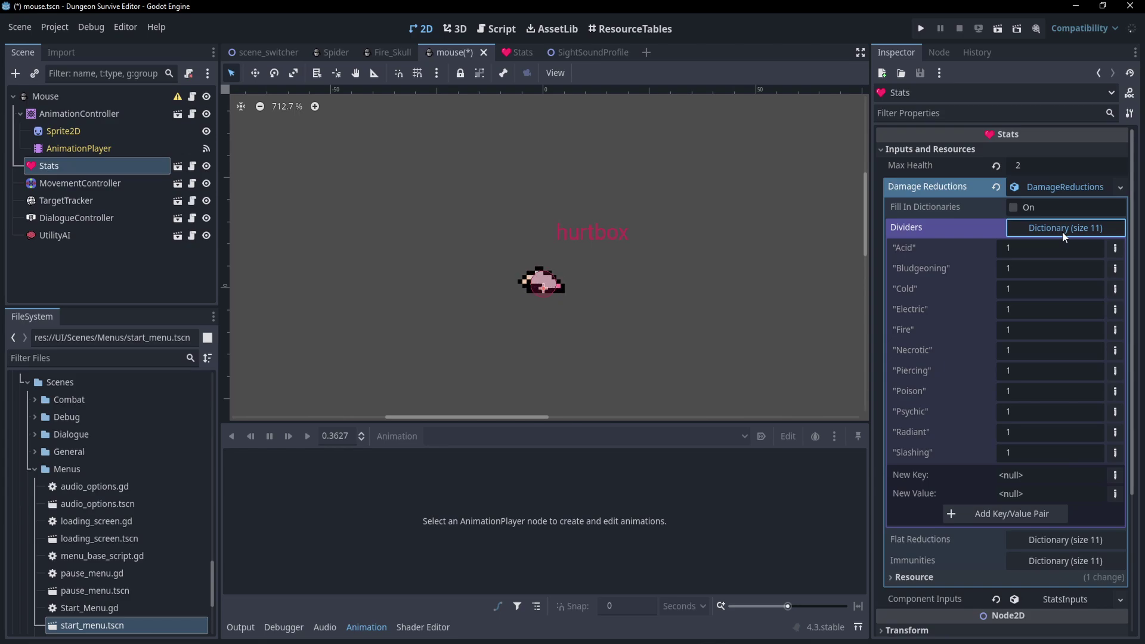
pyautogui.click(1062, 232)
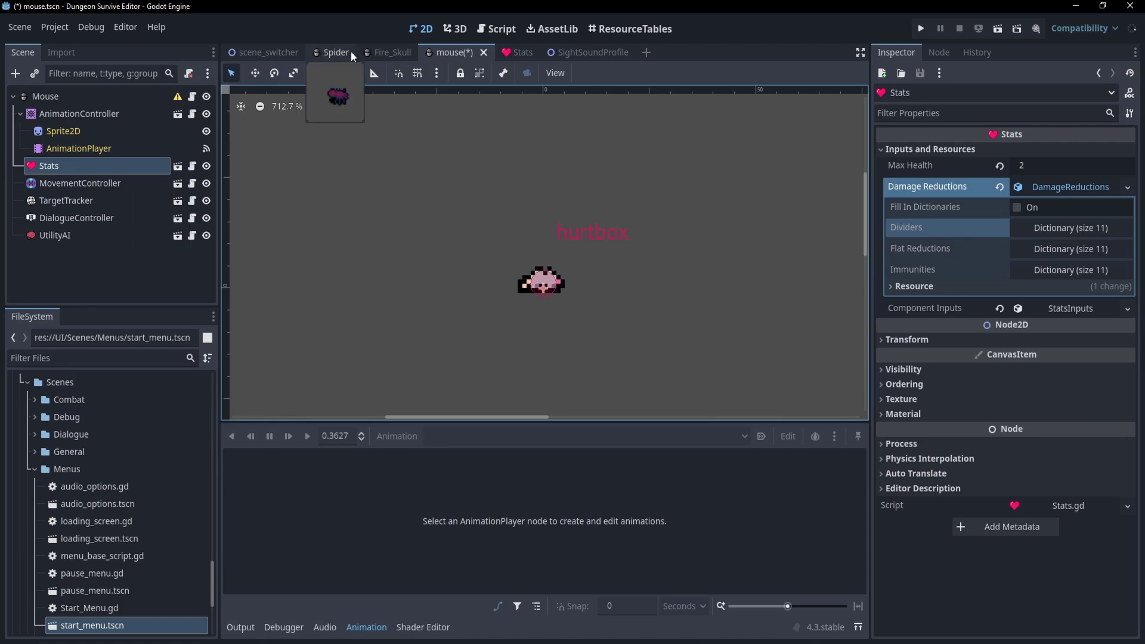
# In Fire_Skull, check immunities (Fire, Necrotic) and dividers (Bludgeoning 0.5, Cold 1.5)
pyautogui.click(376, 55)
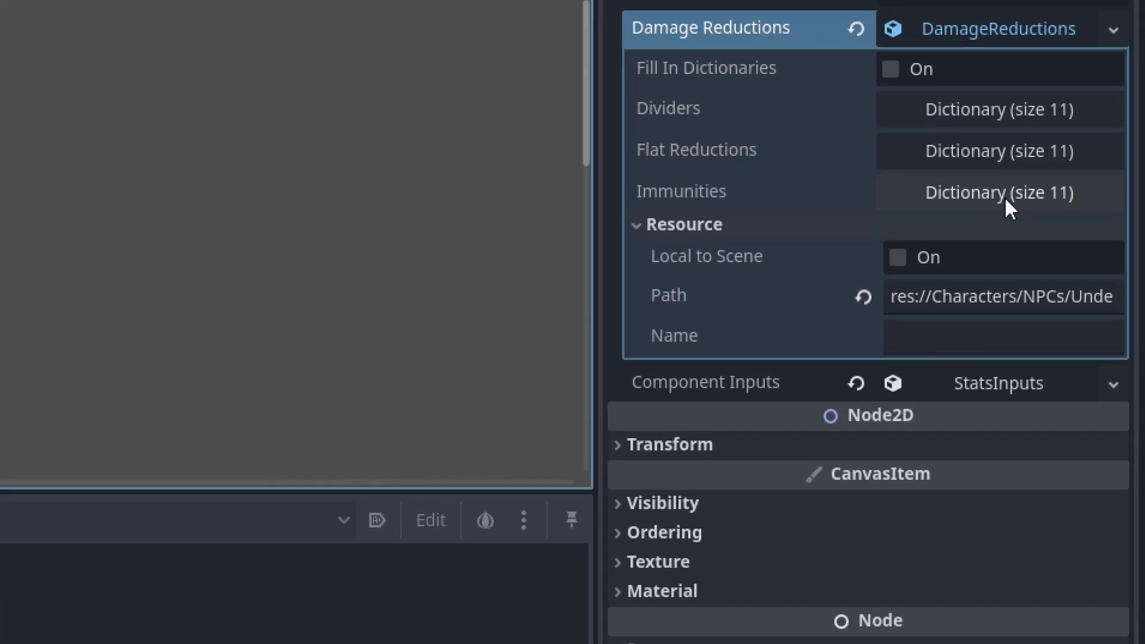
pyautogui.click(1004, 197)
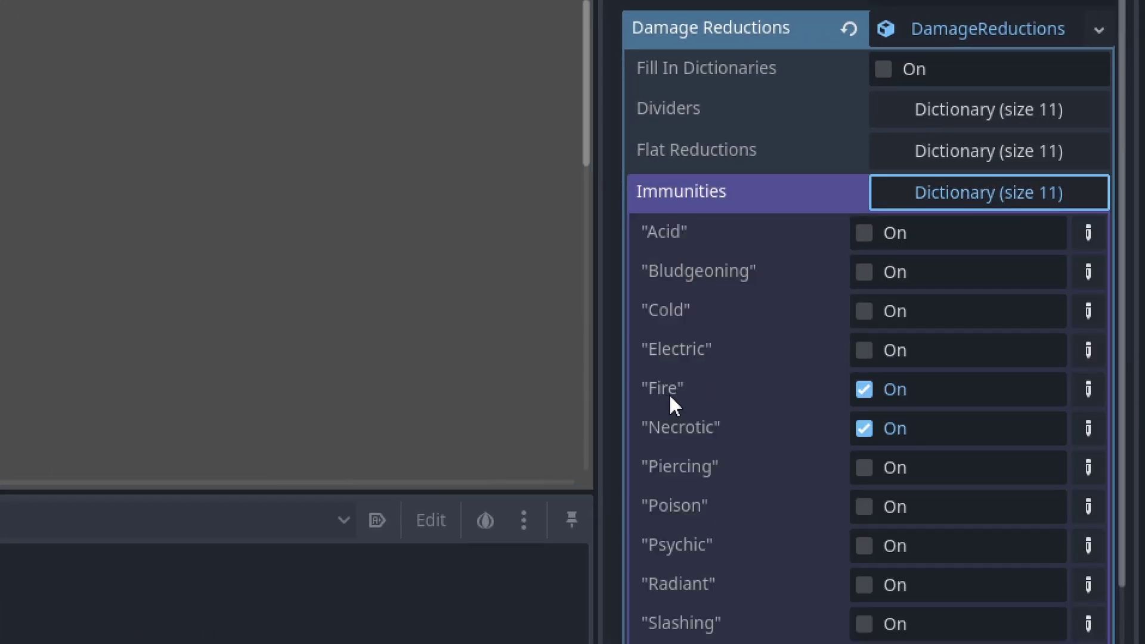
pyautogui.click(979, 189)
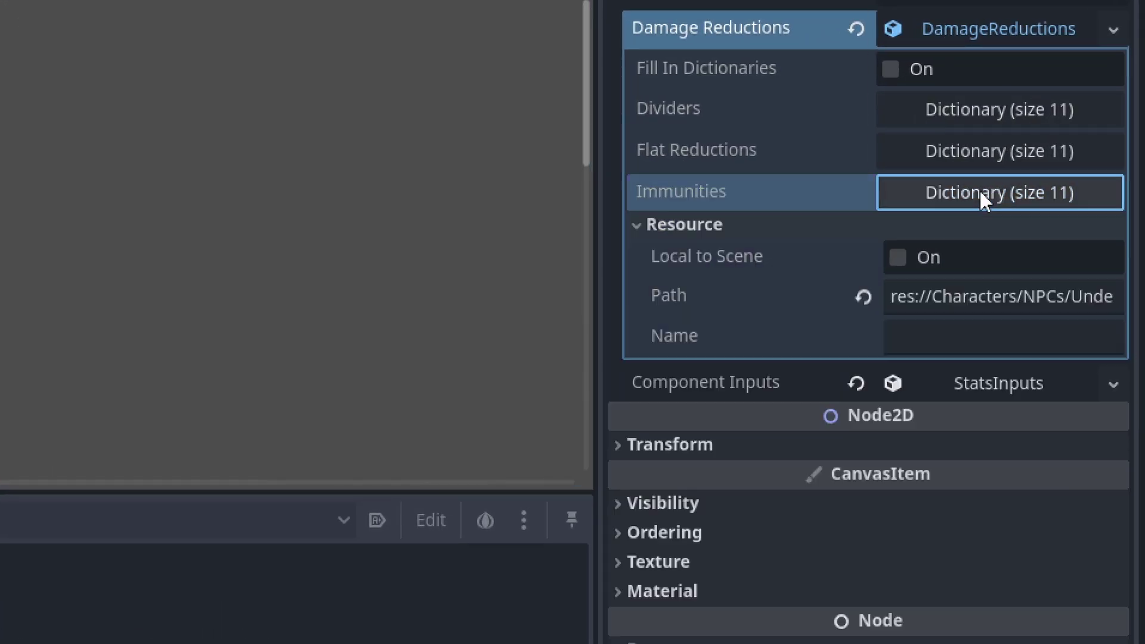
pyautogui.click(984, 109)
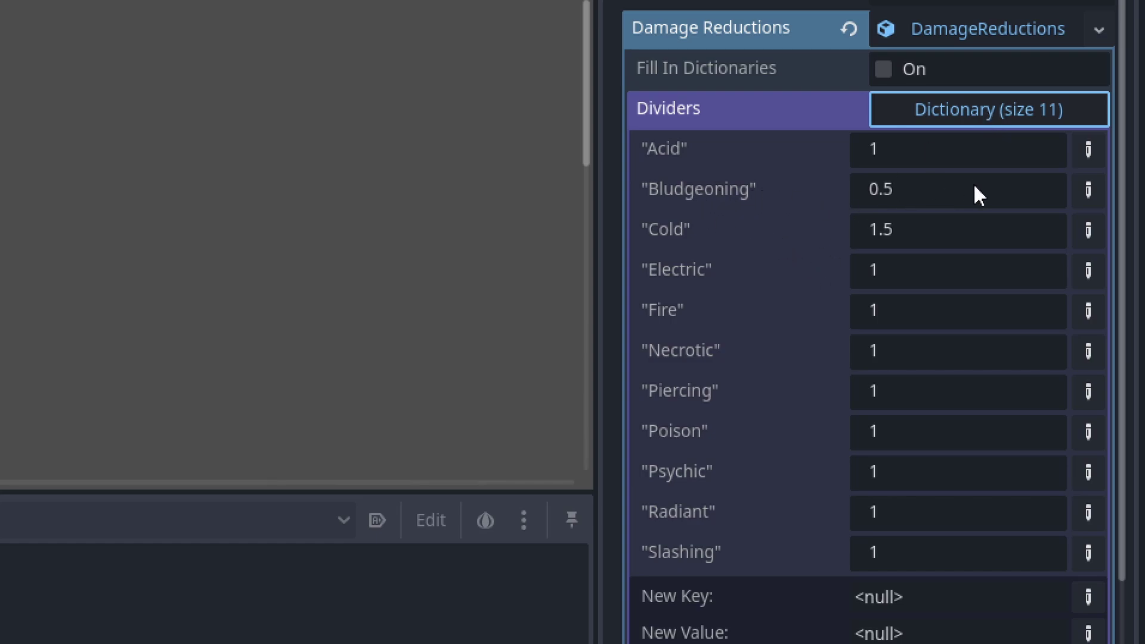
pyautogui.click(925, 111)
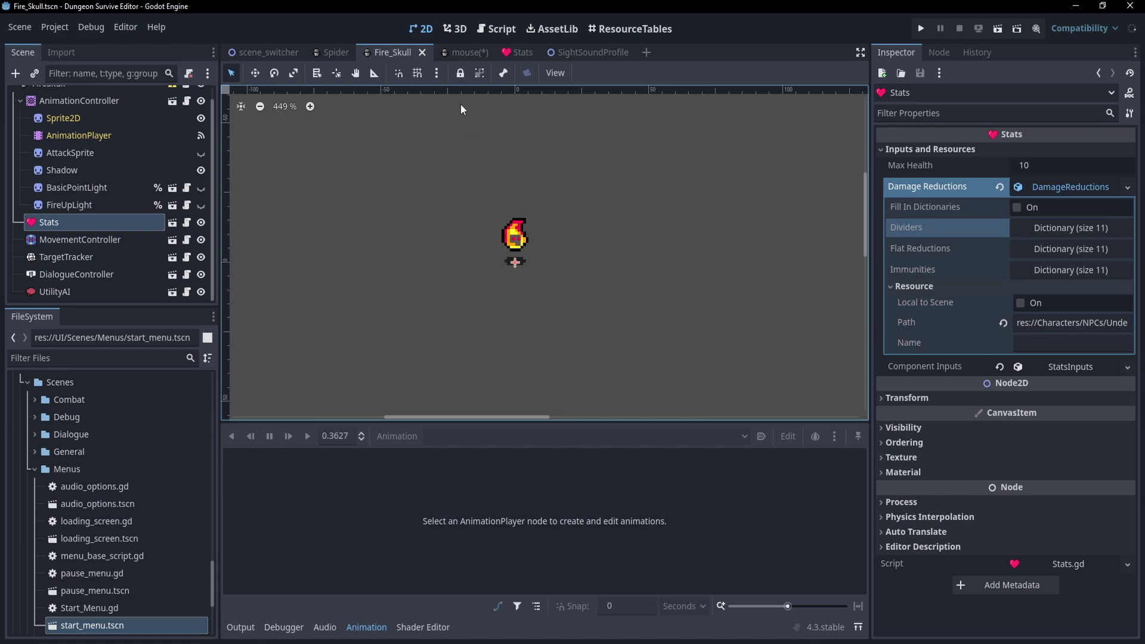
# Open the MovementController scene, glance at the Mouse scene's Stats, then return to movement_controller
pyautogui.click(460, 52)
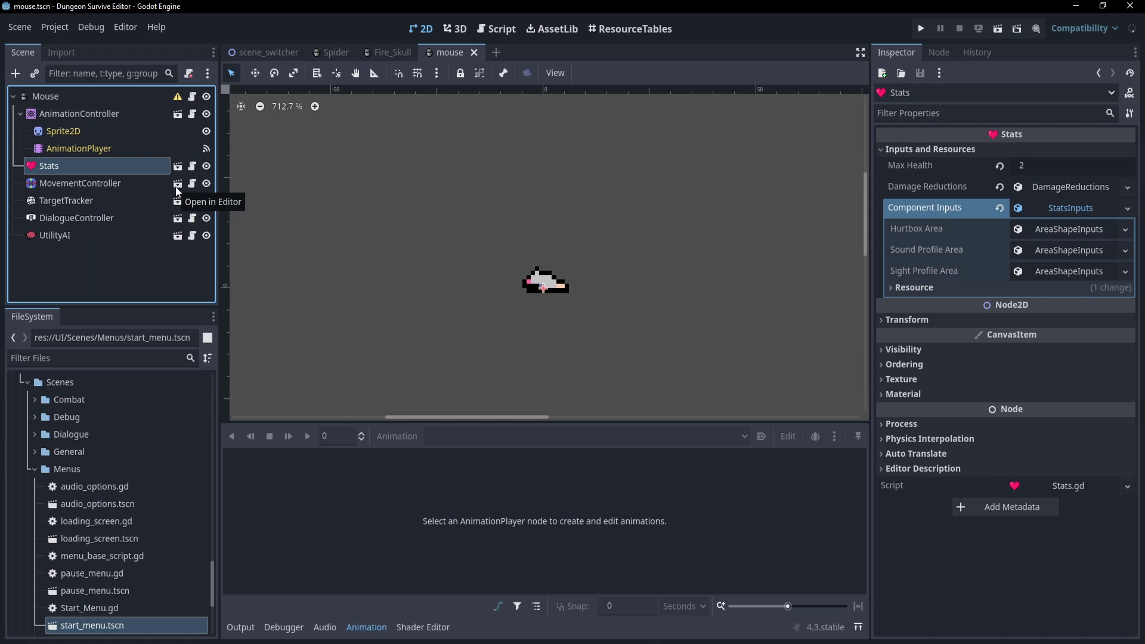
pyautogui.click(177, 185)
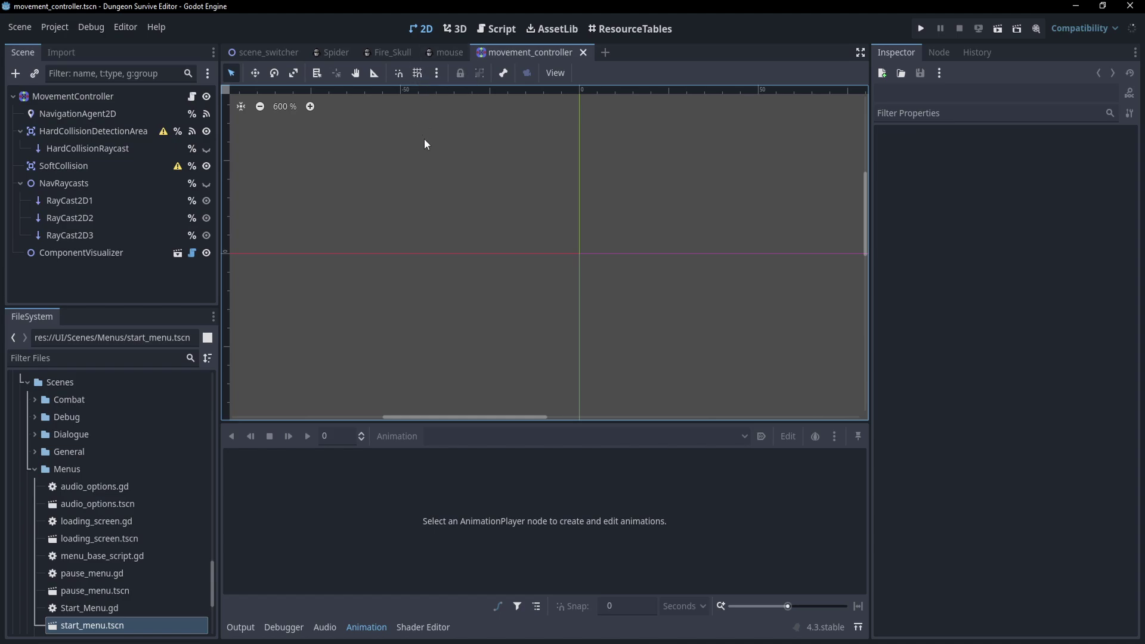
pyautogui.click(449, 52)
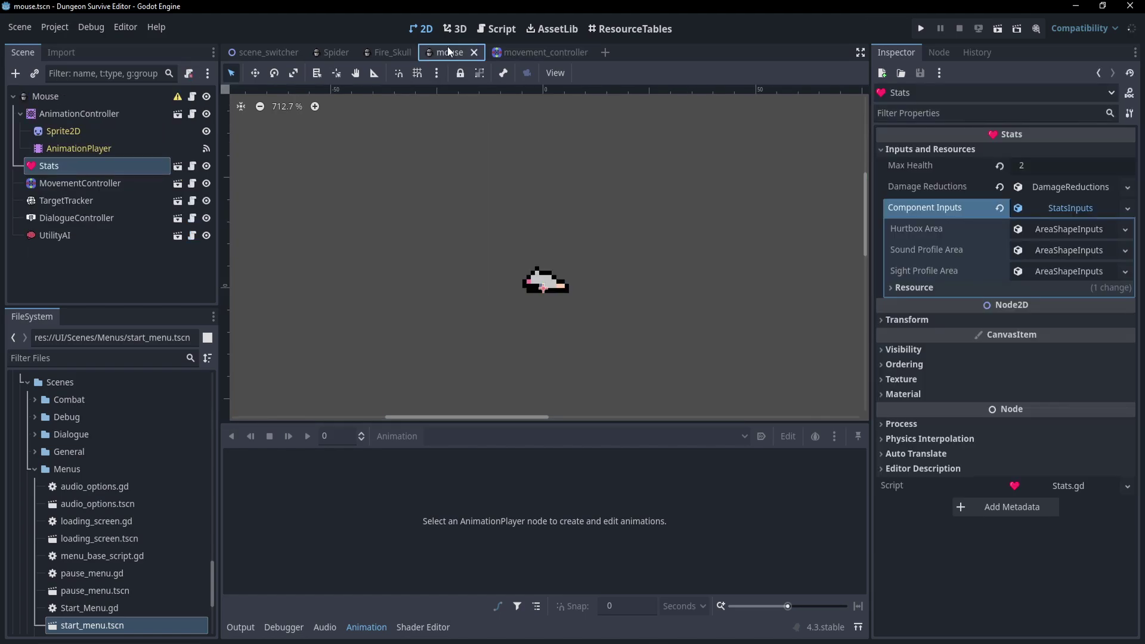
pyautogui.click(527, 54)
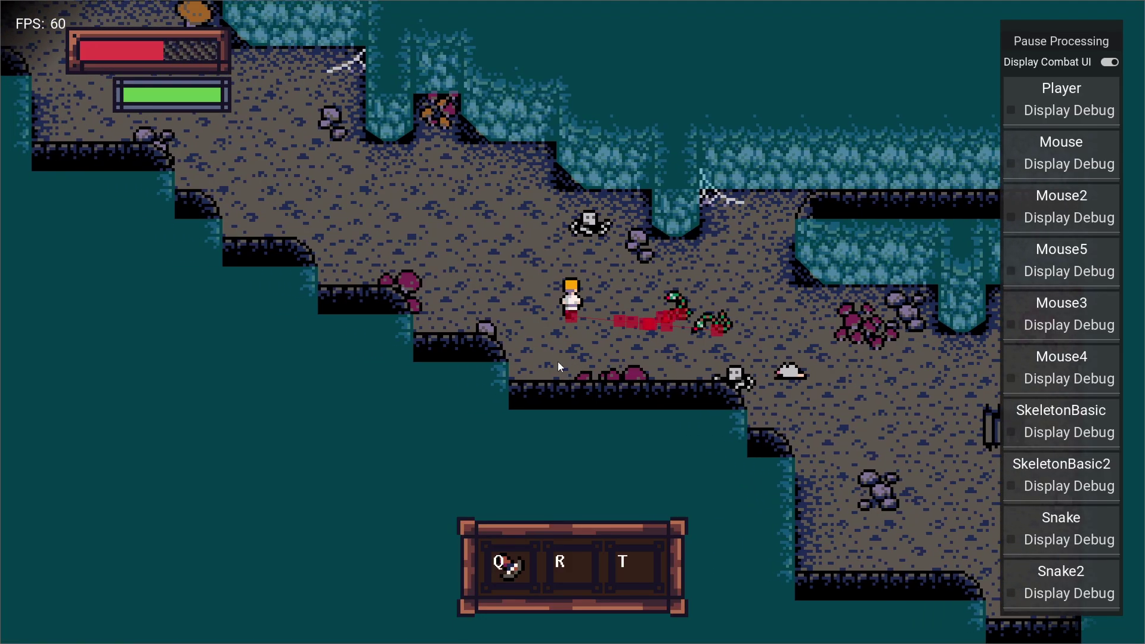
# Walk the player around the cave with WASD, approaching the snake then retreating left
pyautogui.press('s')
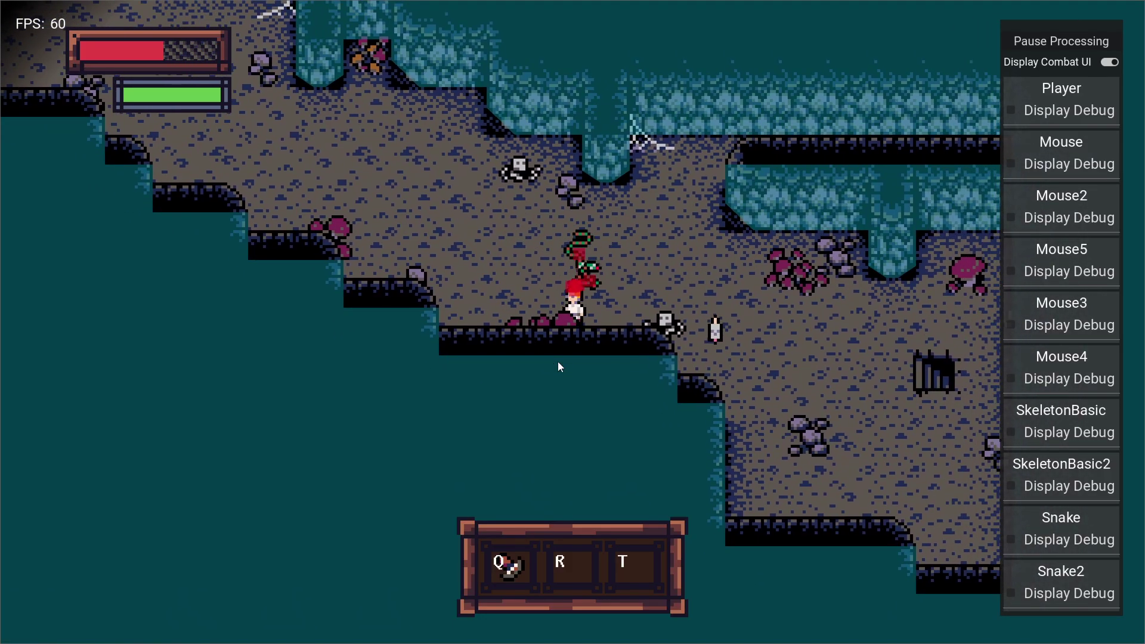
pyautogui.press('w')
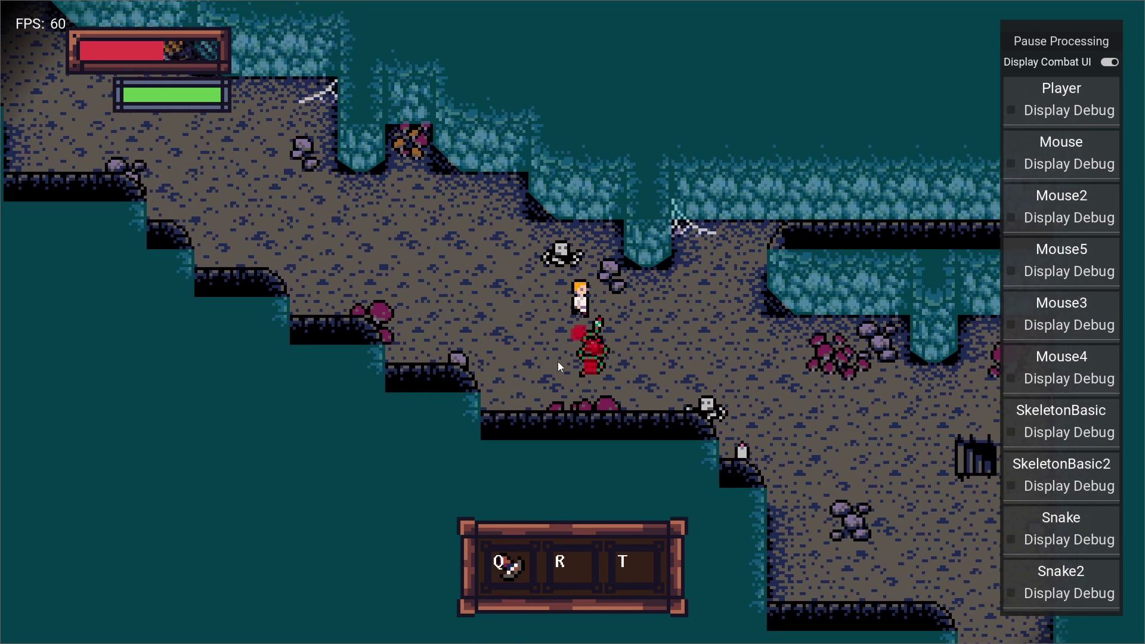
pyautogui.press('d')
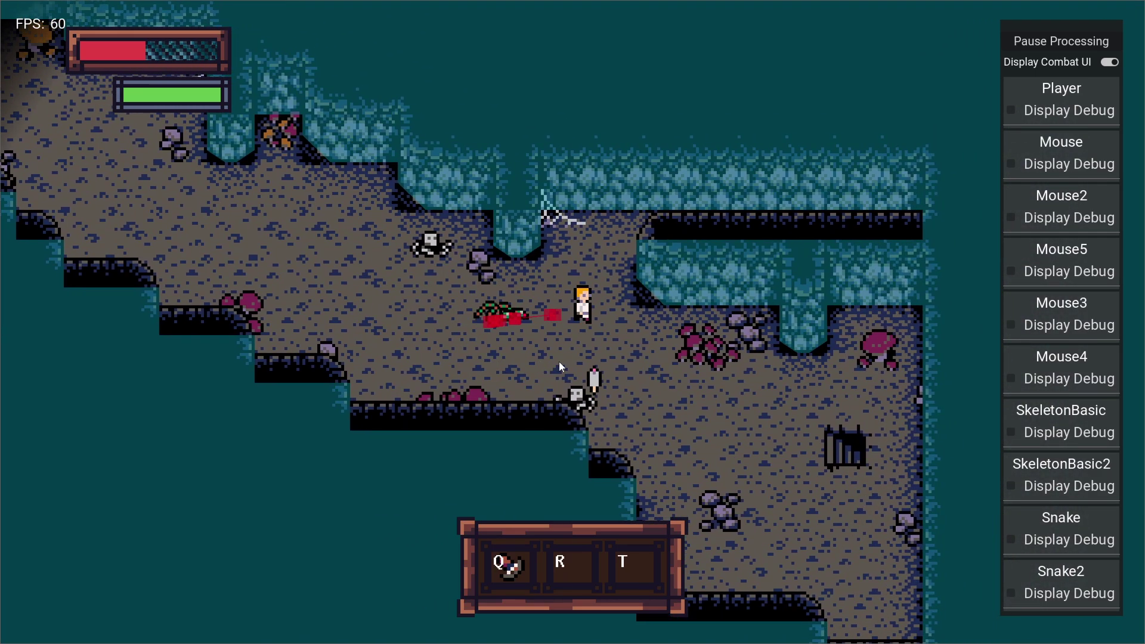
pyautogui.press('d')
pyautogui.press('s')
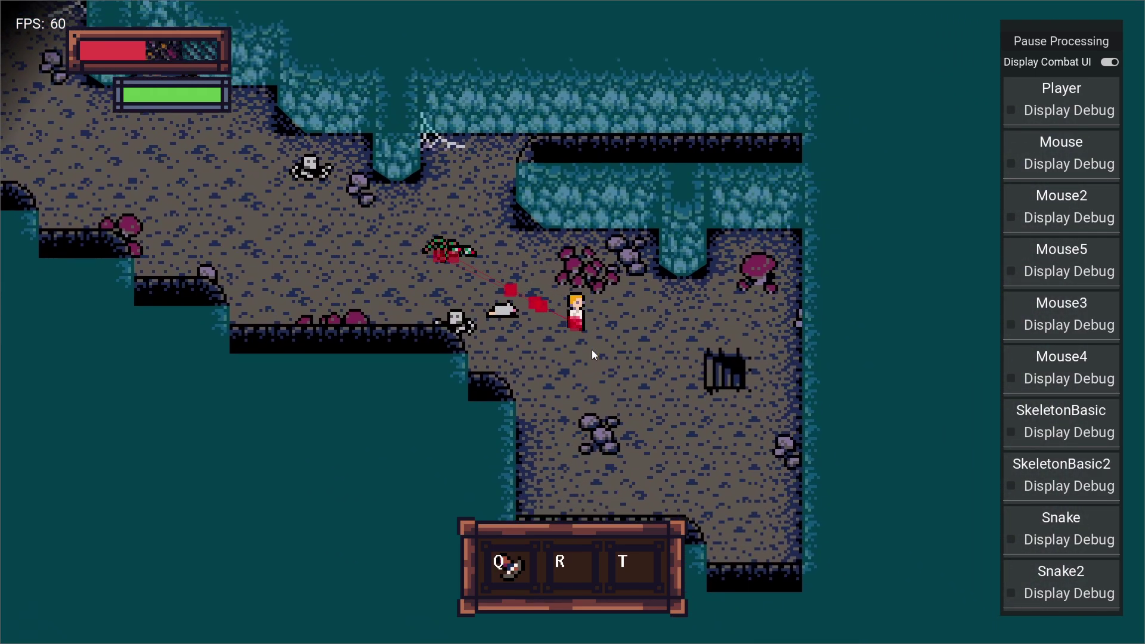
pyautogui.press('a')
pyautogui.press('w')
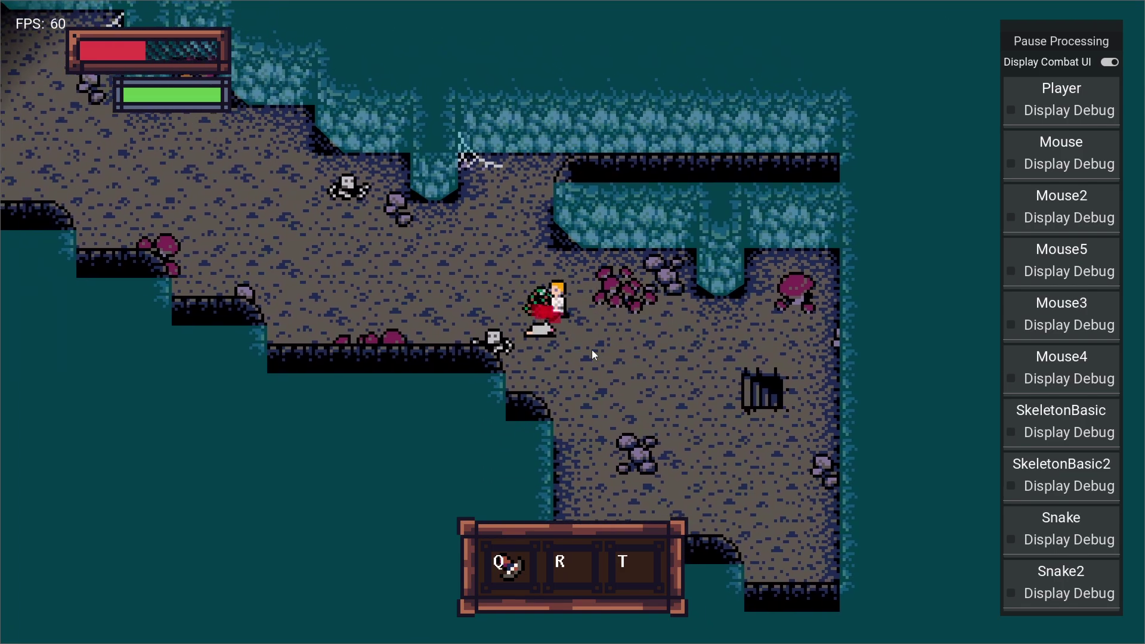
pyautogui.press('a')
pyautogui.press('w')
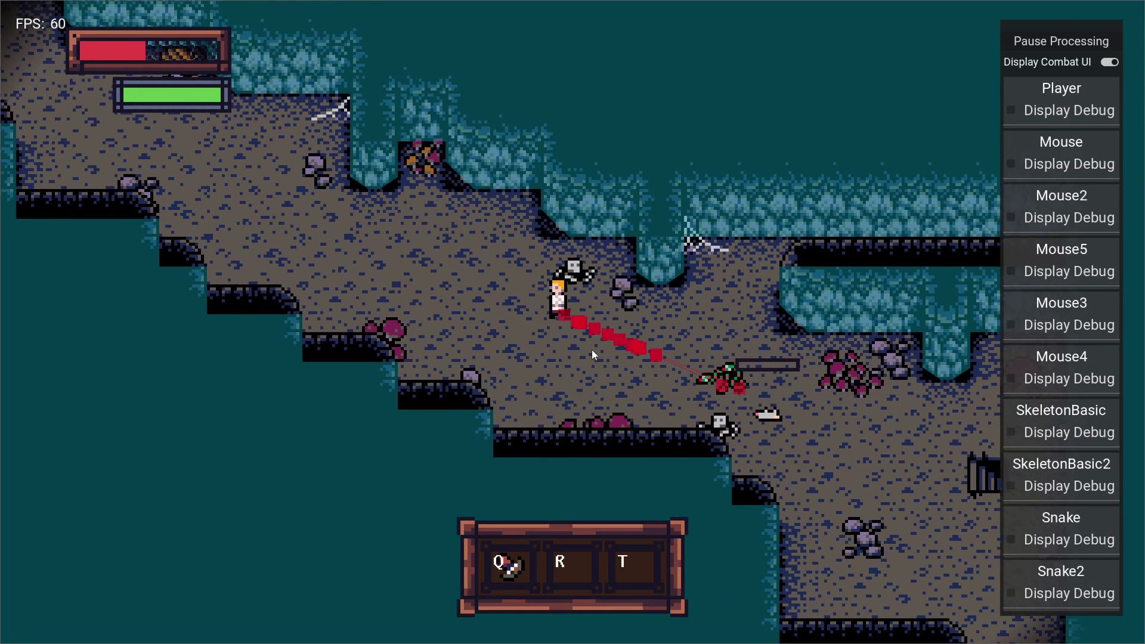
pyautogui.press('a')
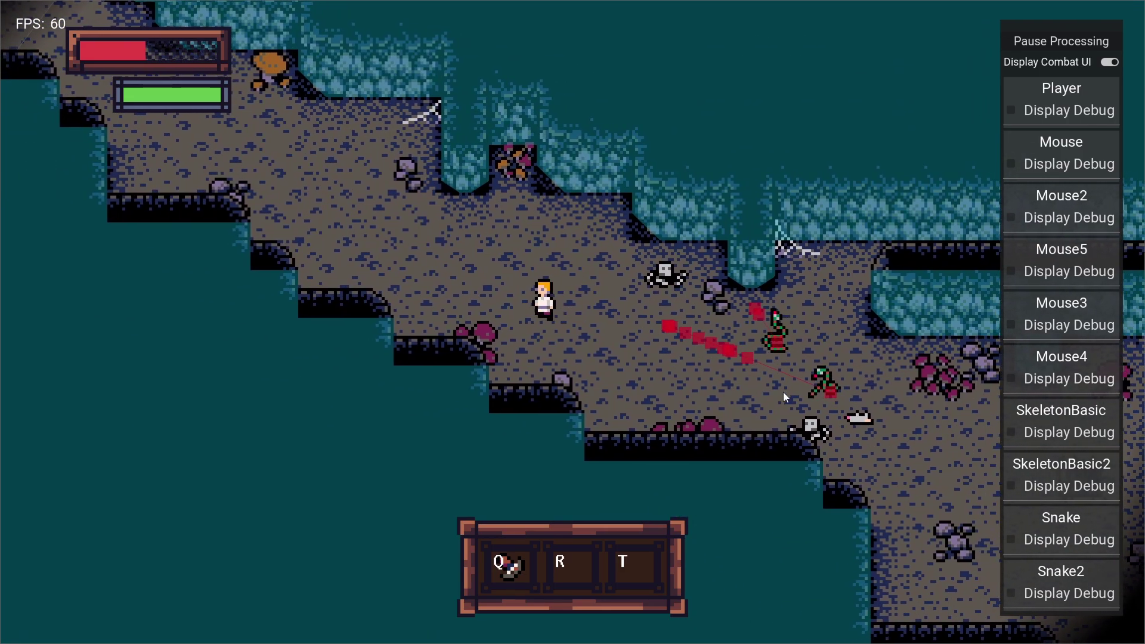
# Walk the player right and down along the cave path, away from the snakes, with the slime chasing
pyautogui.press('d')
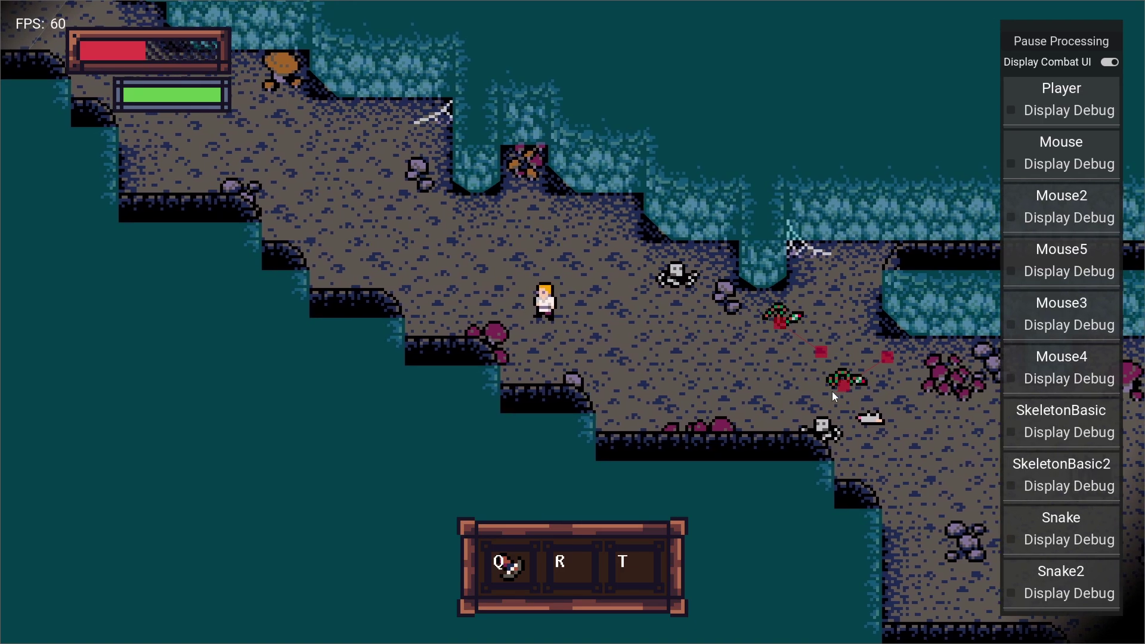
pyautogui.press('d')
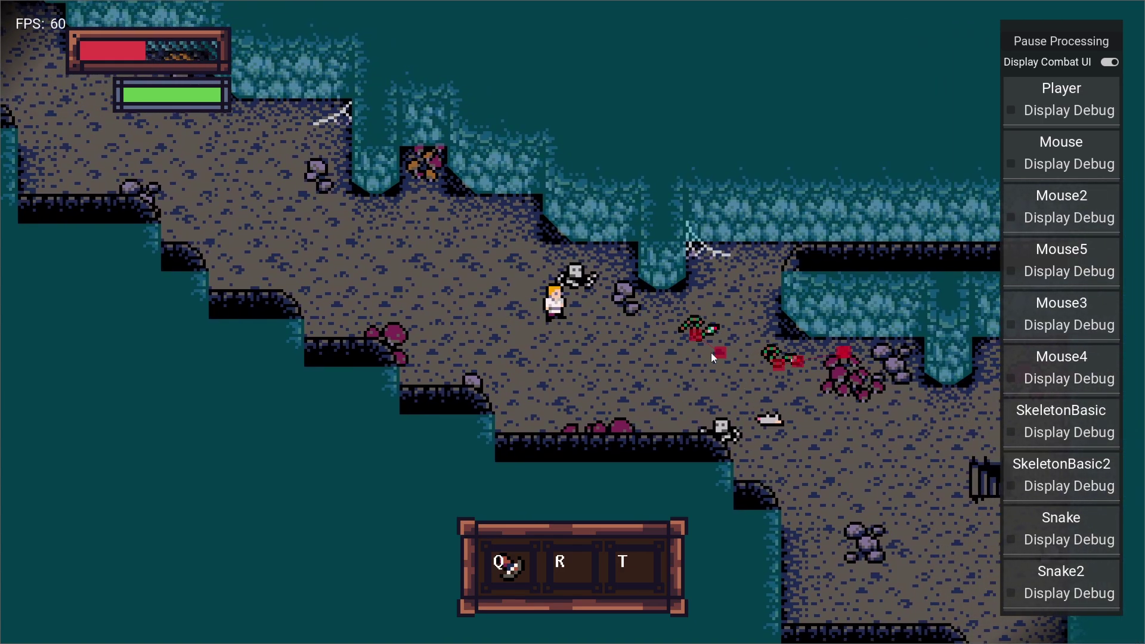
pyautogui.press('d')
pyautogui.press('s')
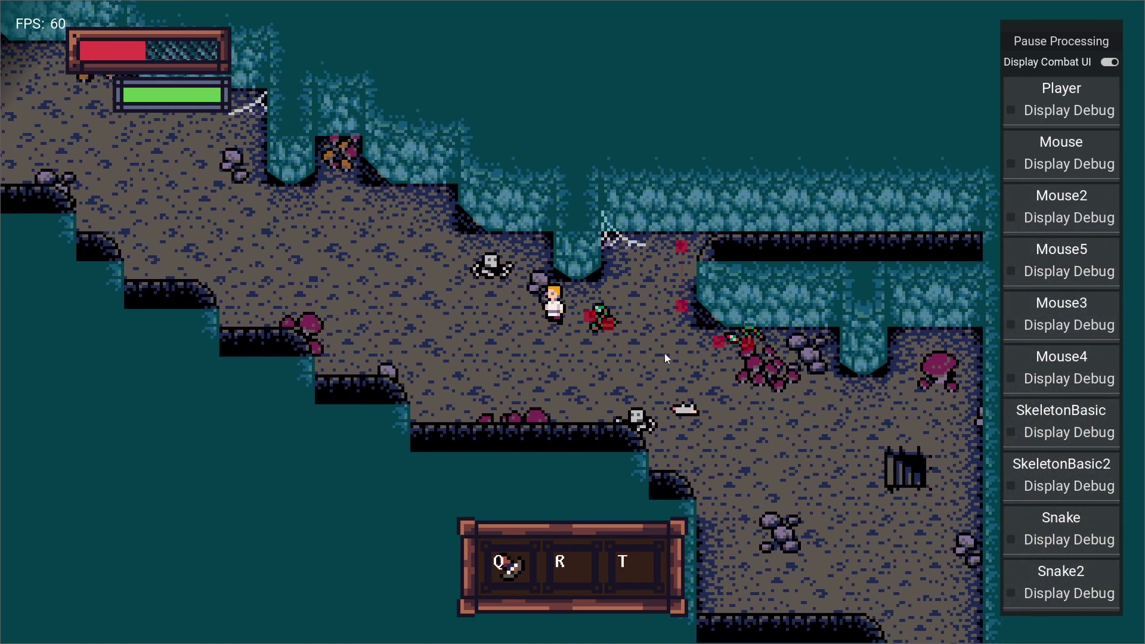
pyautogui.press('a')
pyautogui.press('s')
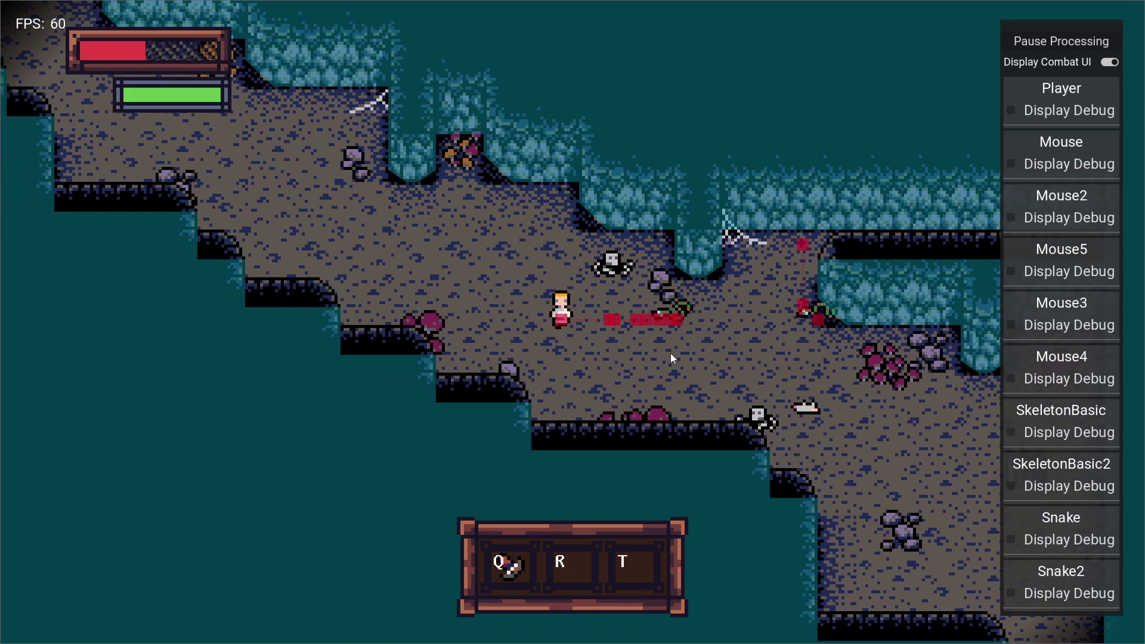
pyautogui.press('d')
pyautogui.press('s')
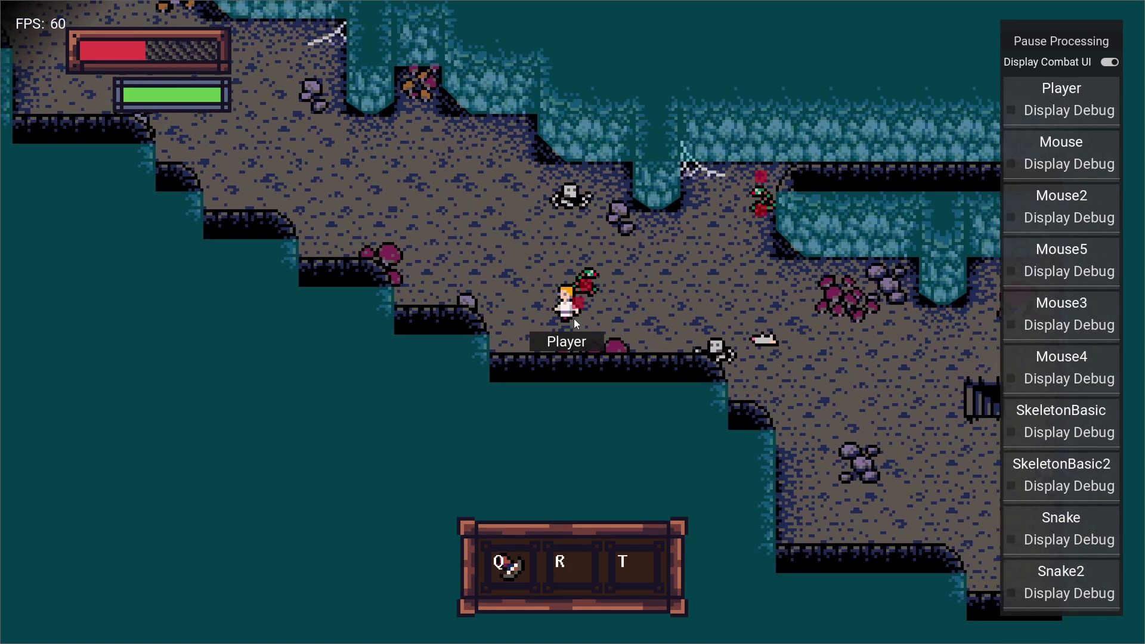
pyautogui.press('a')
pyautogui.press('w')
pyautogui.press('d')
pyautogui.press('w')
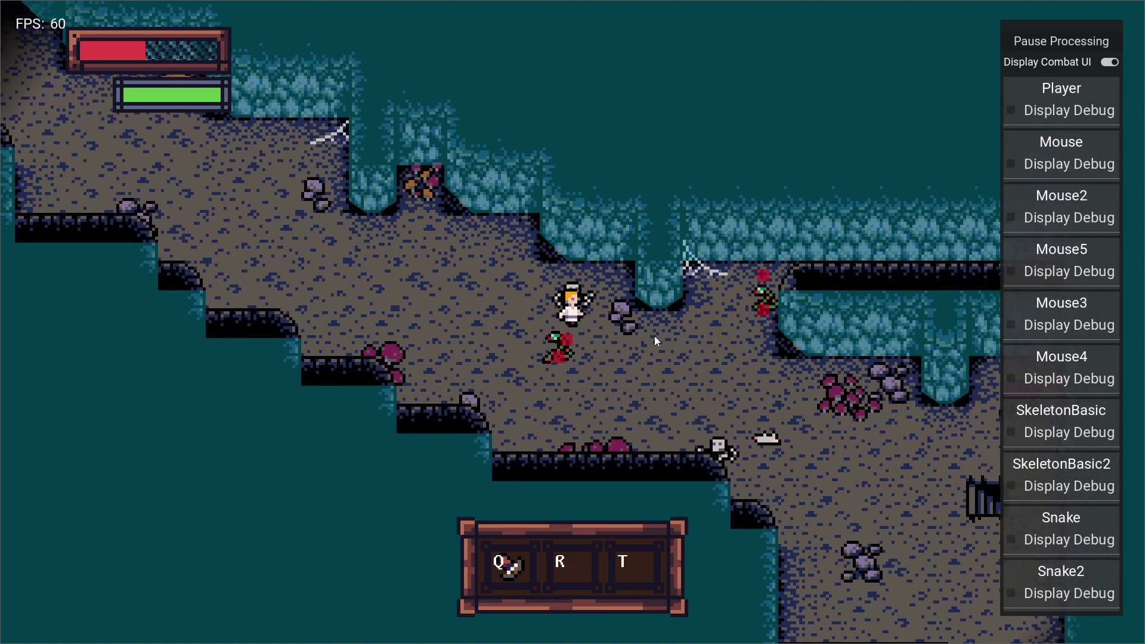
pyautogui.press('s')
pyautogui.press('d')
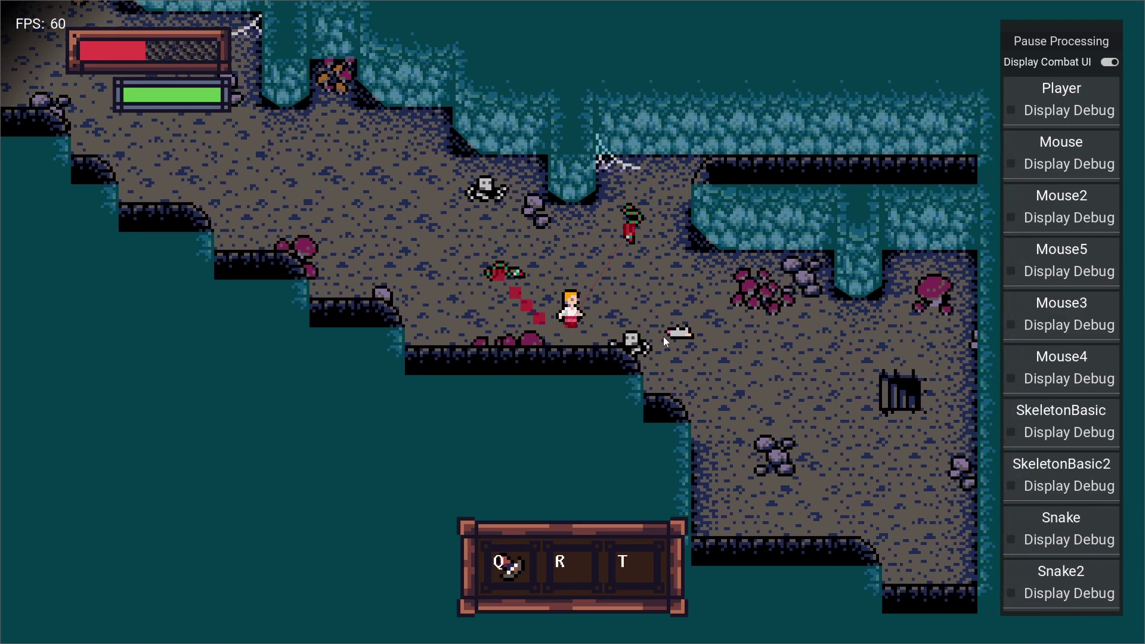
pyautogui.press('d')
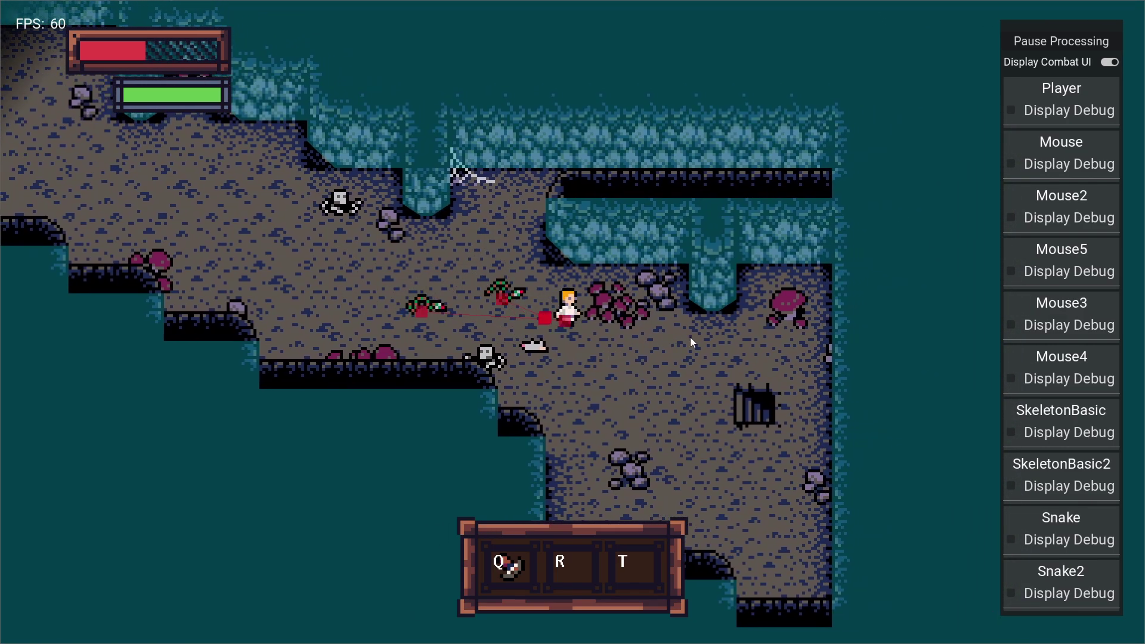
pyautogui.press('s')
pyautogui.press('d')
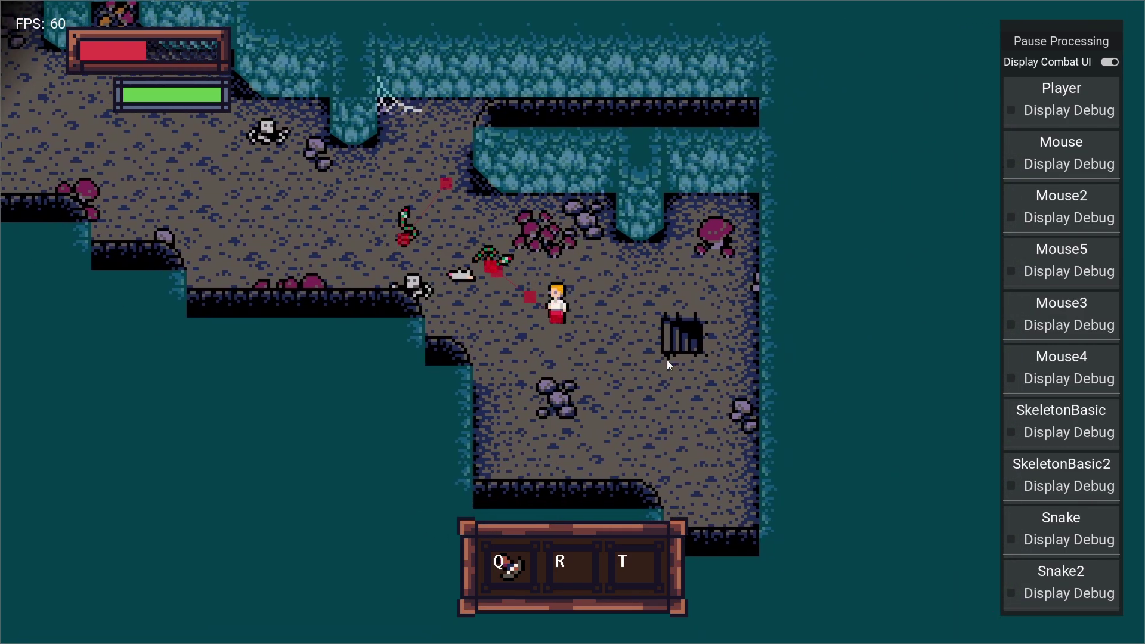
# Lead the player up-left and back across the cave while the green slime follows
pyautogui.press('s')
pyautogui.press('a')
pyautogui.press('w')
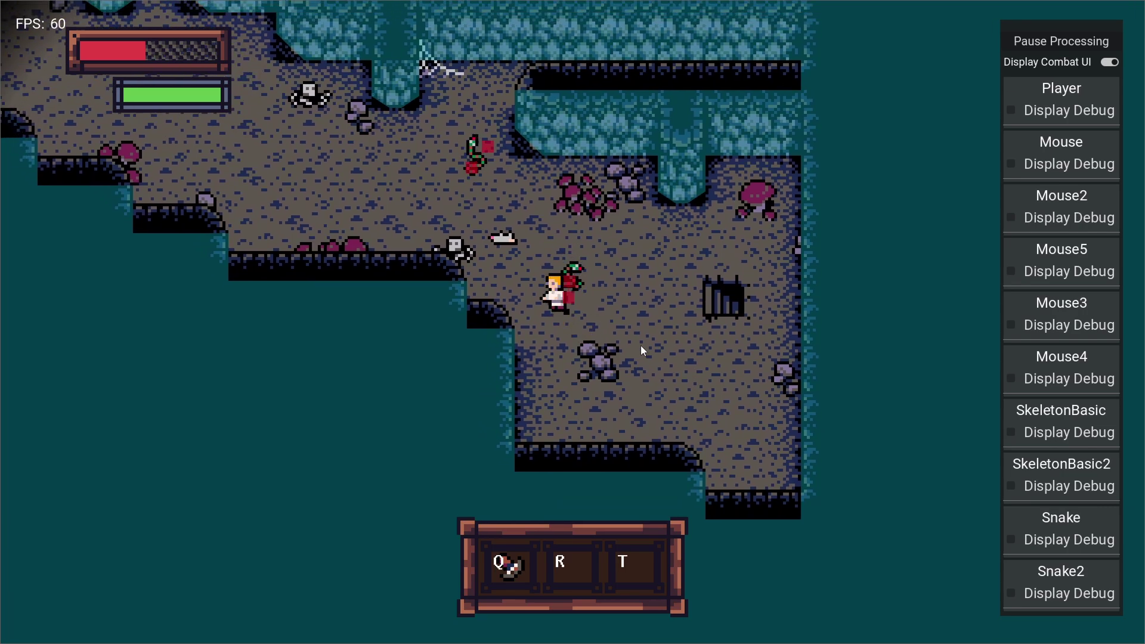
pyautogui.press('w')
pyautogui.press('a')
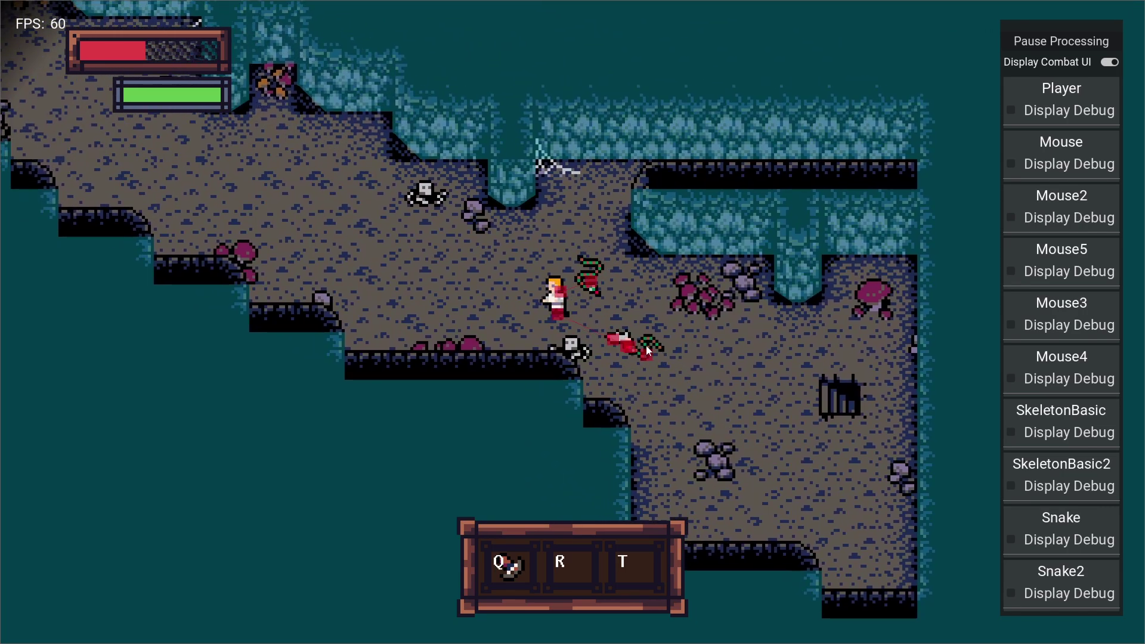
pyautogui.press('w')
pyautogui.press('a')
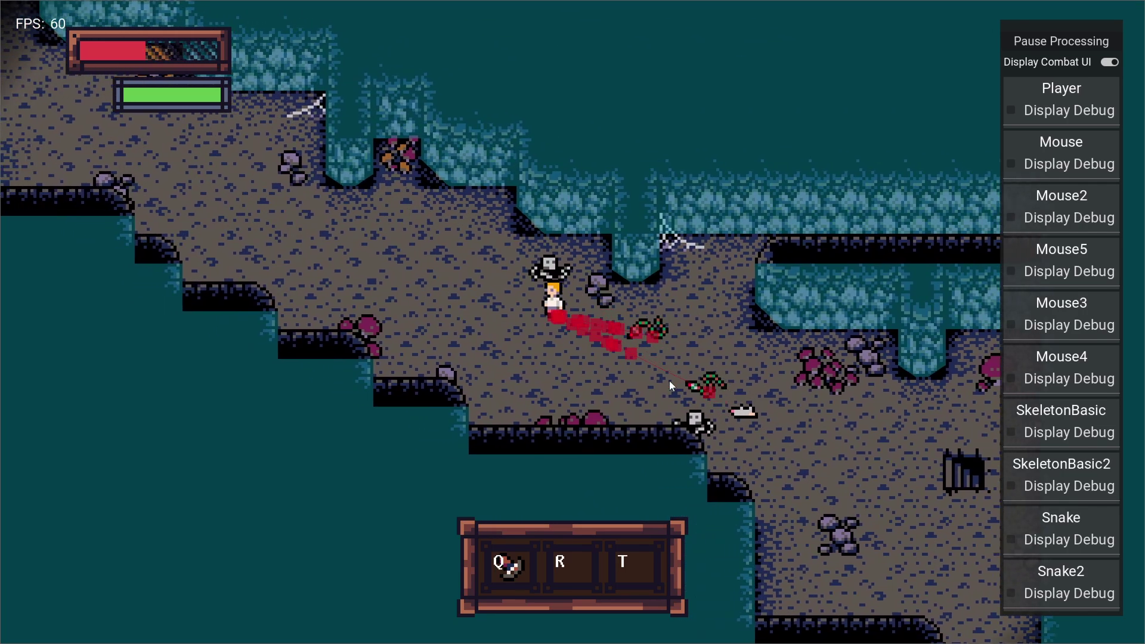
pyautogui.press('a')
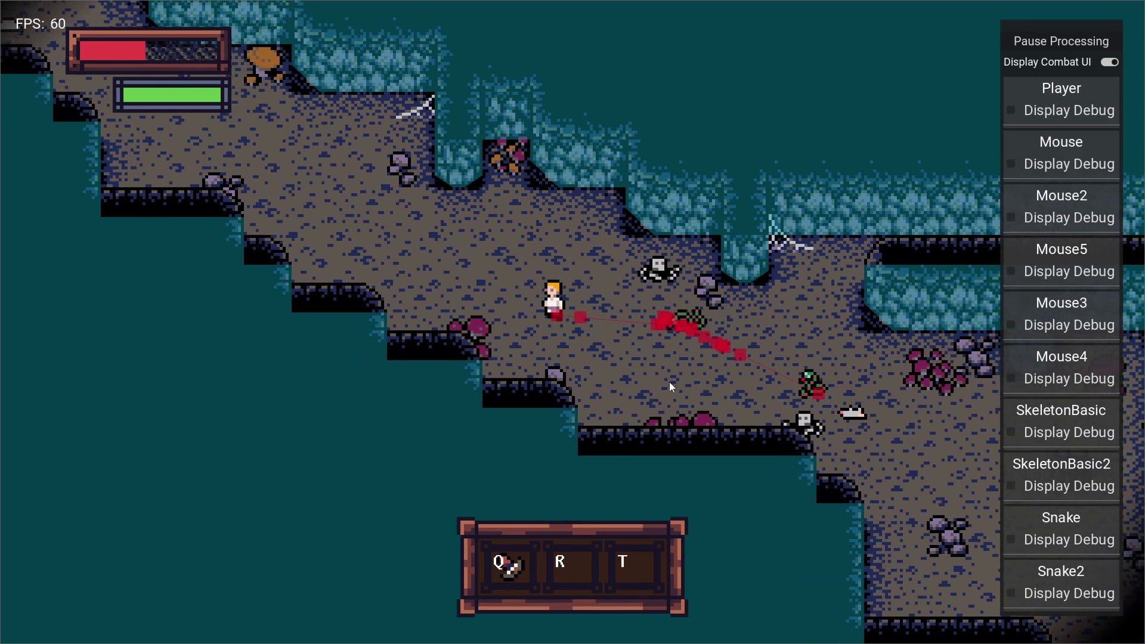
pyautogui.press('w')
pyautogui.press('d')
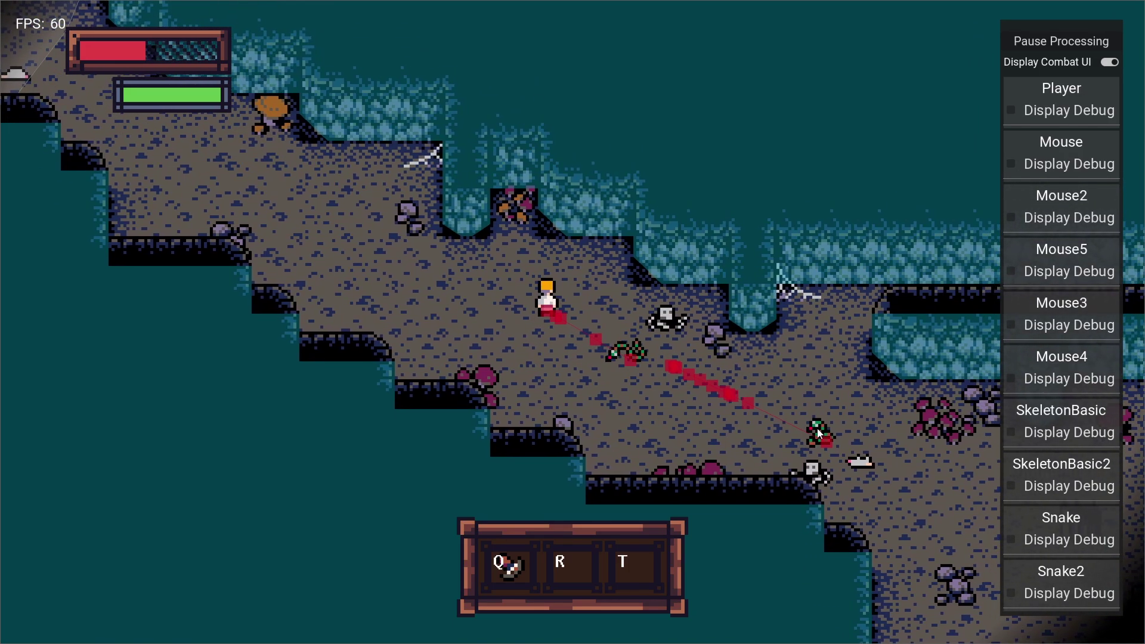
pyautogui.press('a')
pyautogui.press('s')
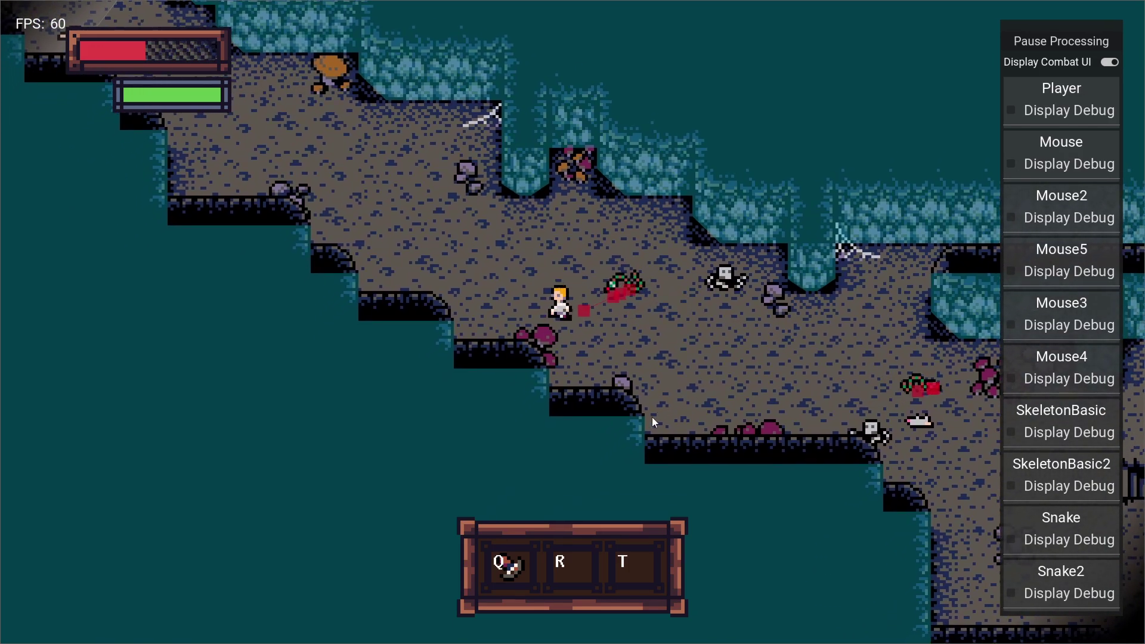
pyautogui.press('d')
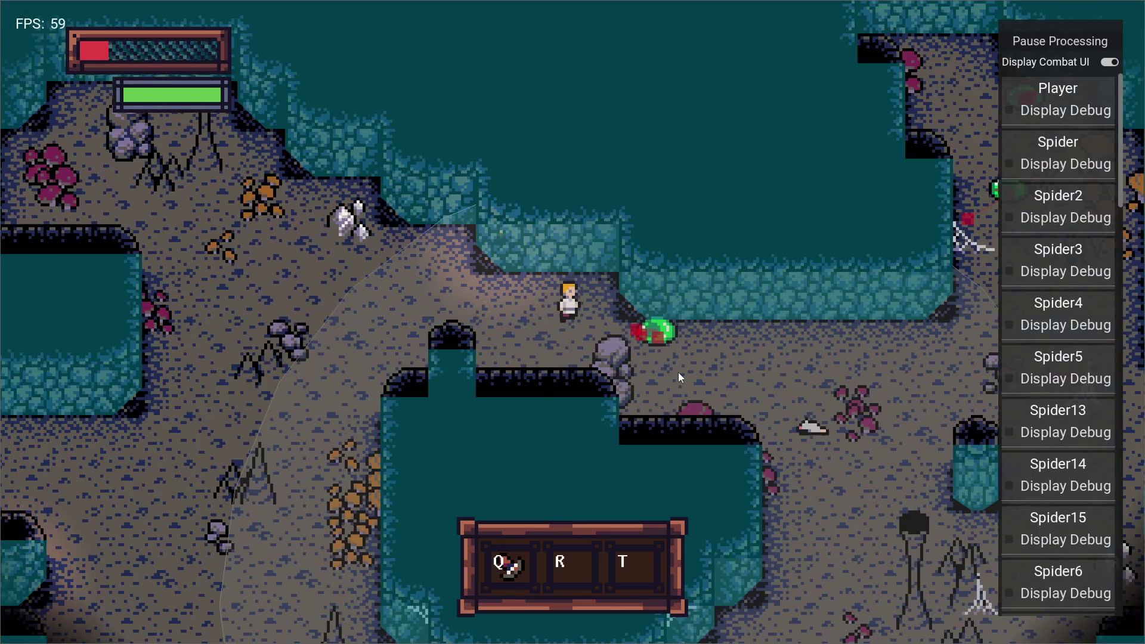
pyautogui.press('a')
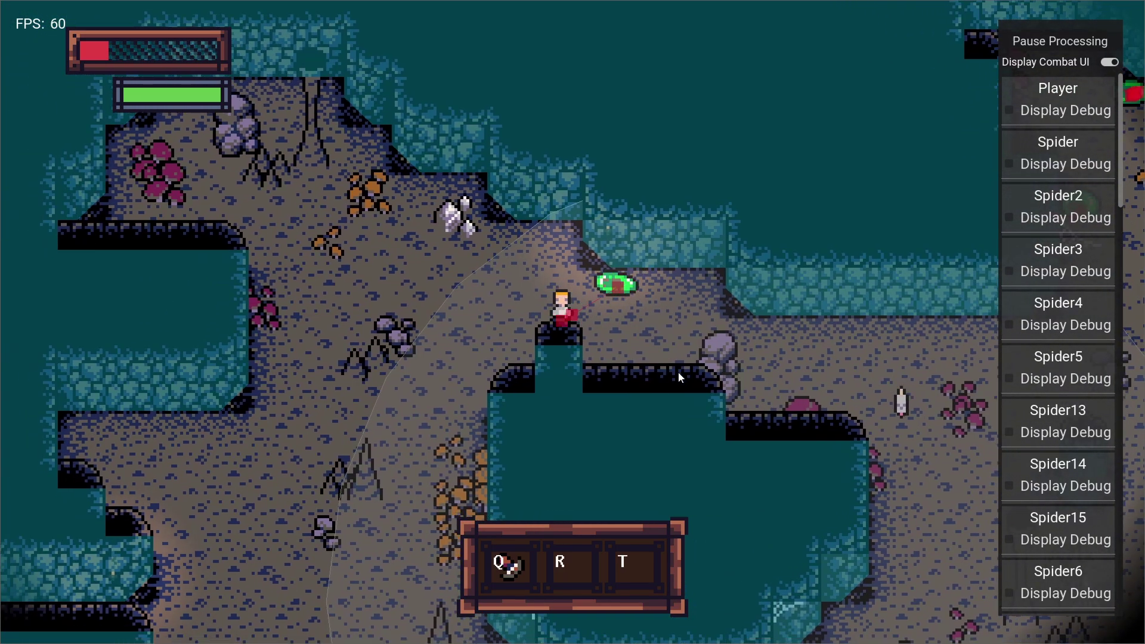
pyautogui.press('s')
# Walk the player up toward the spider, then down and to the left
pyautogui.press('w')
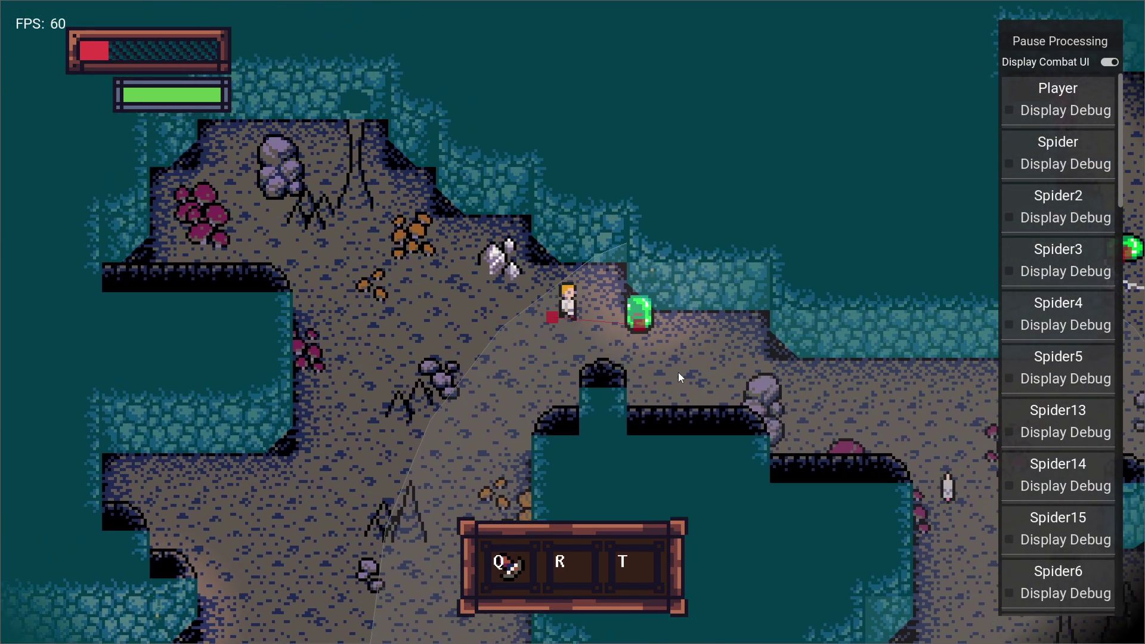
pyautogui.press('a')
pyautogui.press('s')
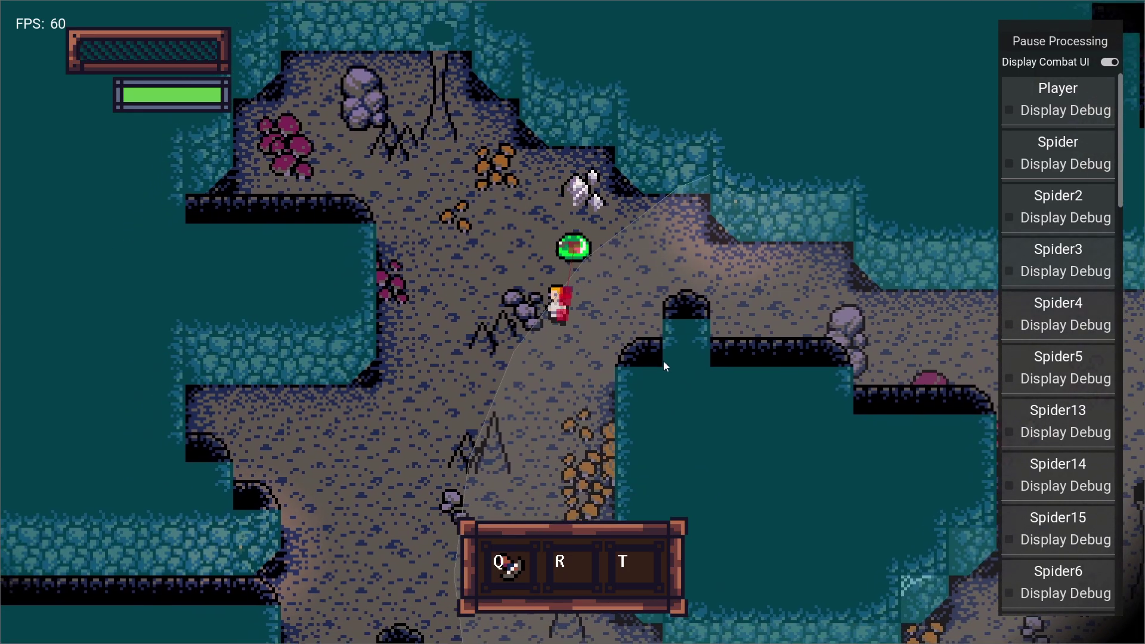
pyautogui.press('s')
pyautogui.press('a')
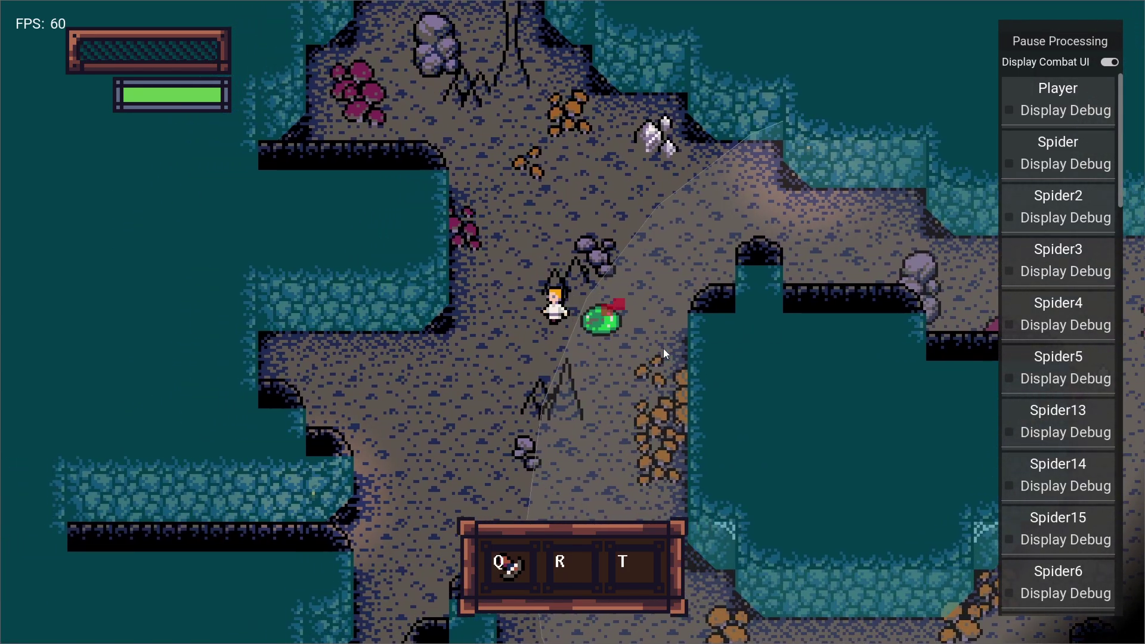
pyautogui.press('s')
pyautogui.press('d')
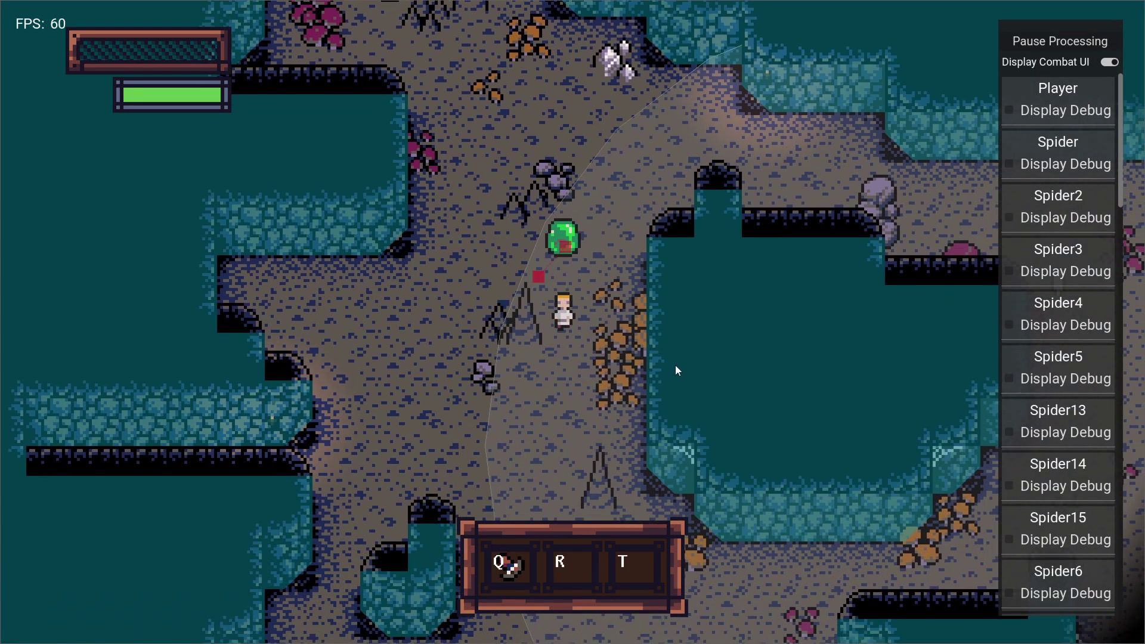
pyautogui.press('s')
pyautogui.press('a')
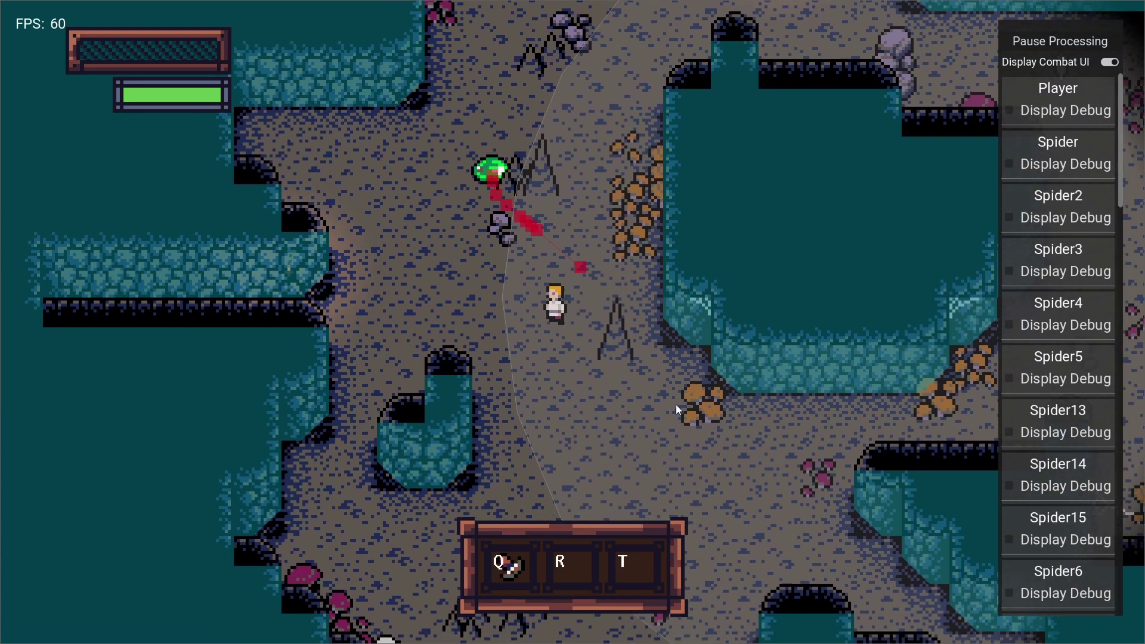
pyautogui.press('a')
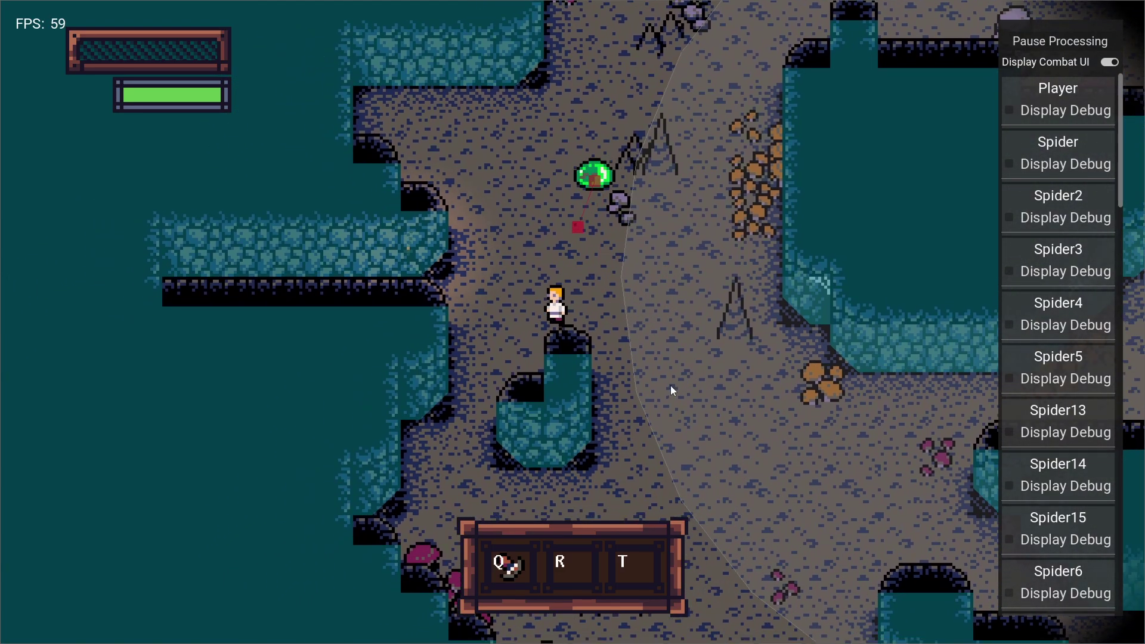
pyautogui.press('s')
pyautogui.press('a')
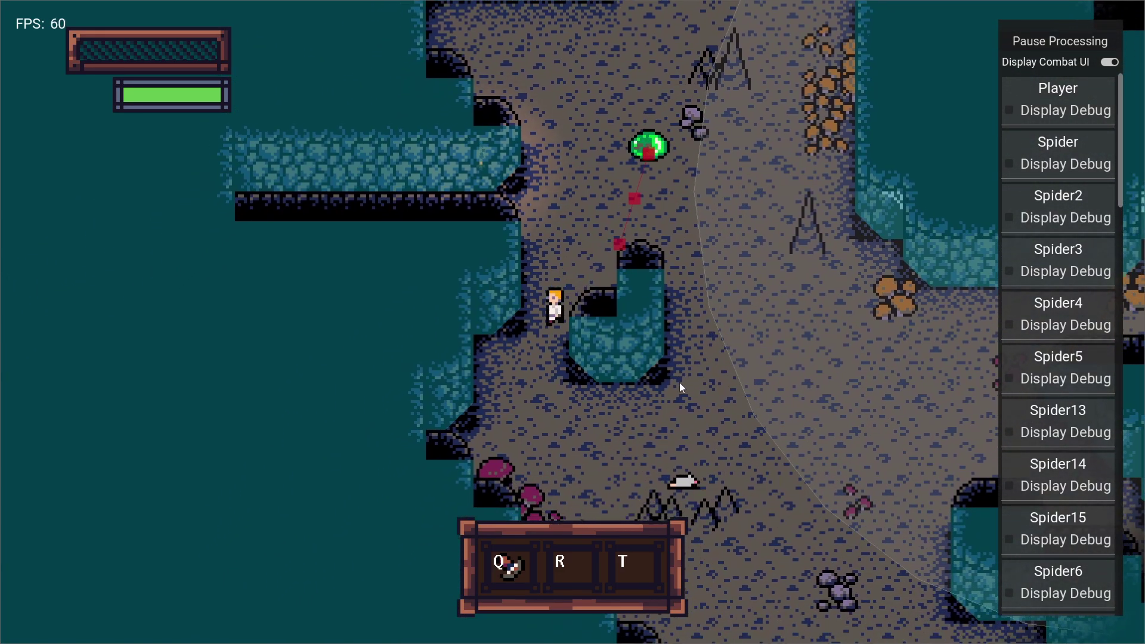
# Keep the player walking up and right along the cave path
pyautogui.press('w')
pyautogui.press('d')
pyautogui.press('a')
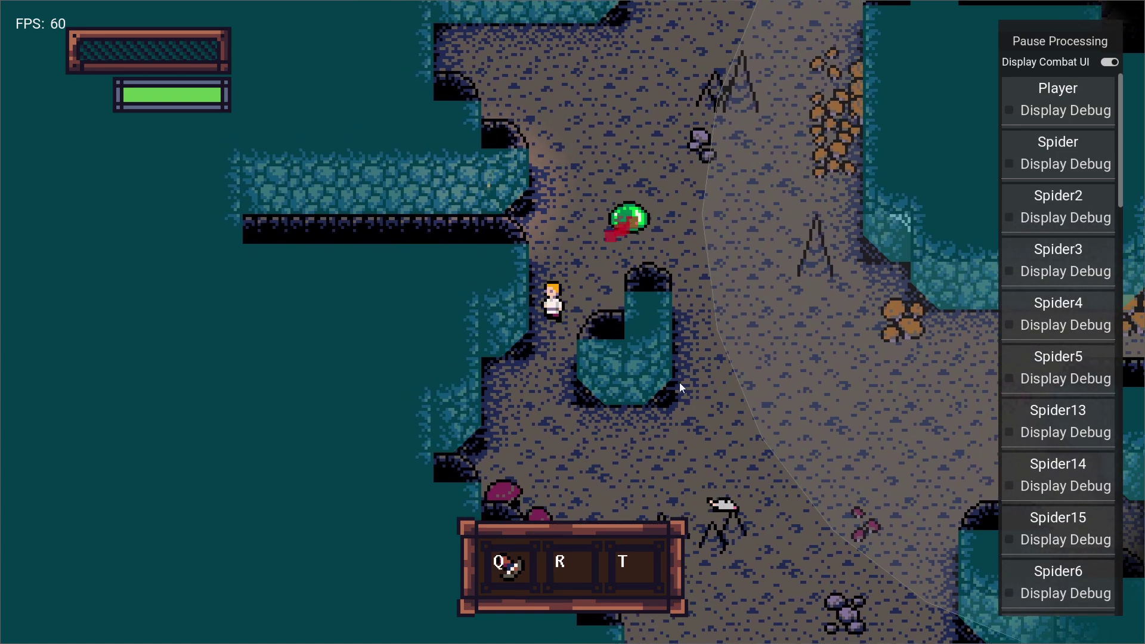
pyautogui.press('s')
pyautogui.press('d')
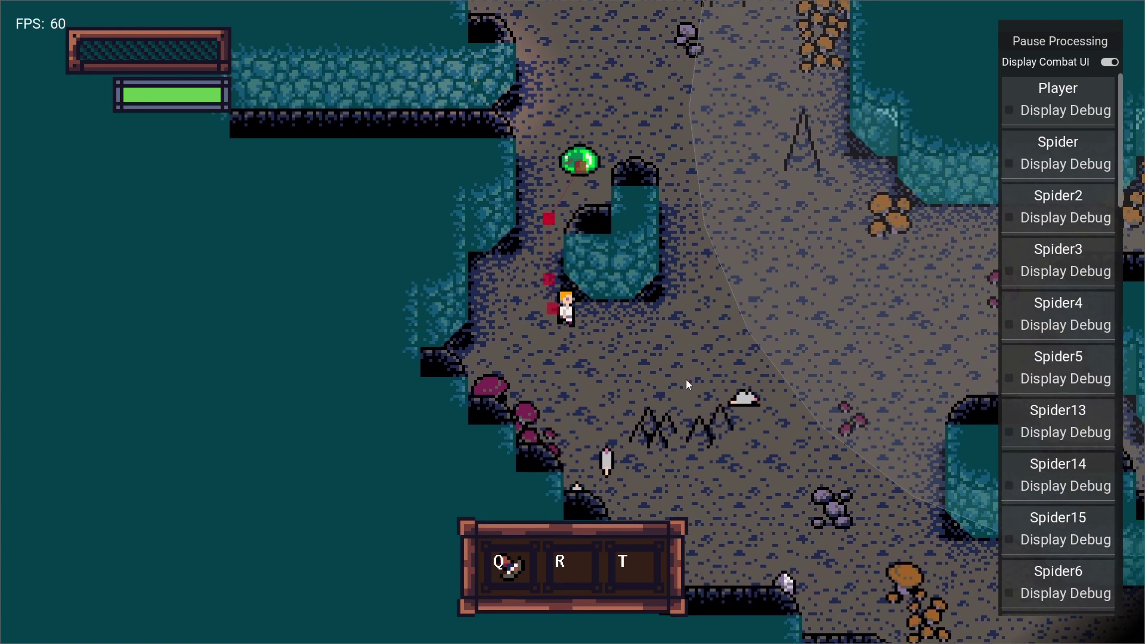
pyautogui.press('w')
pyautogui.press('d')
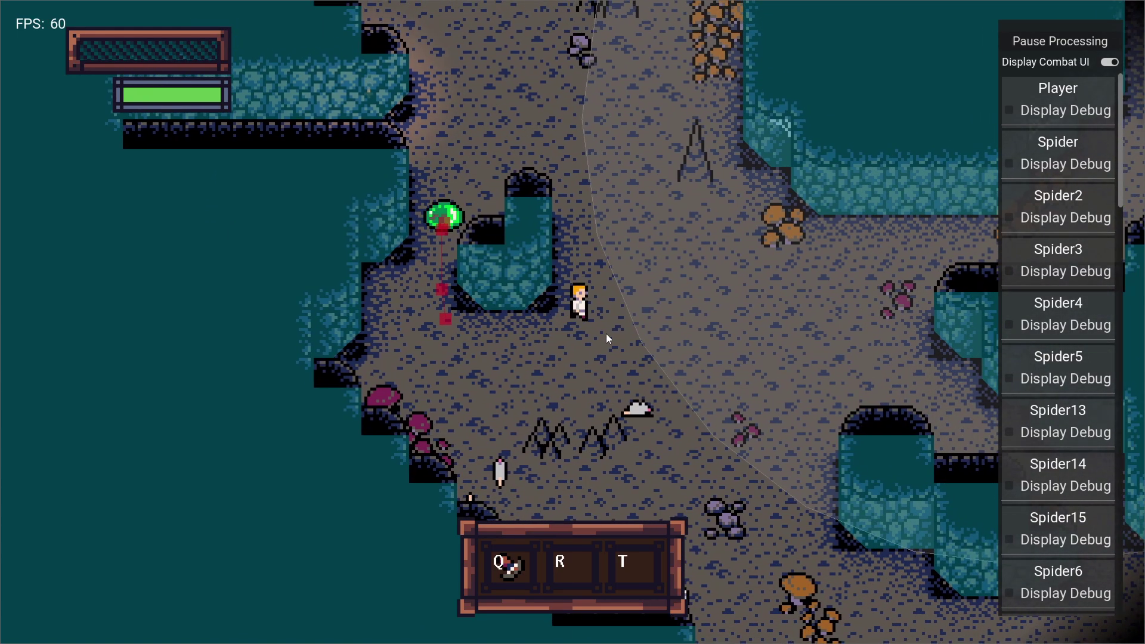
pyautogui.press('w')
pyautogui.press('d')
pyautogui.press('a')
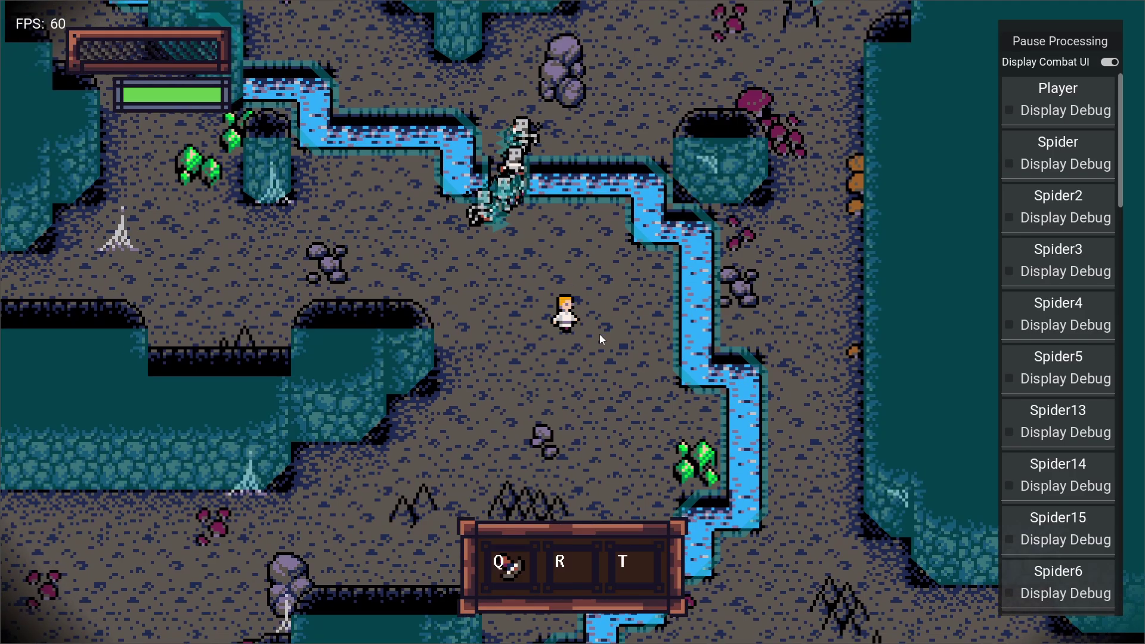
# Walk the player north onto the bridge, past the boulder, toward the skeletons
pyautogui.press('s')
pyautogui.press('d')
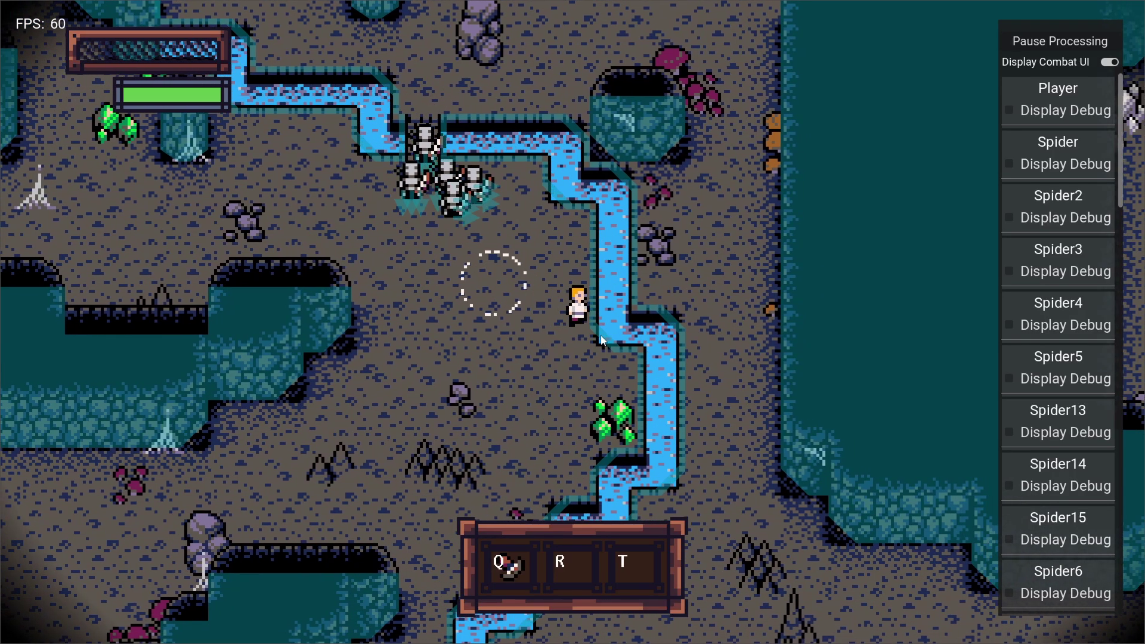
pyautogui.press('a')
pyautogui.press('w')
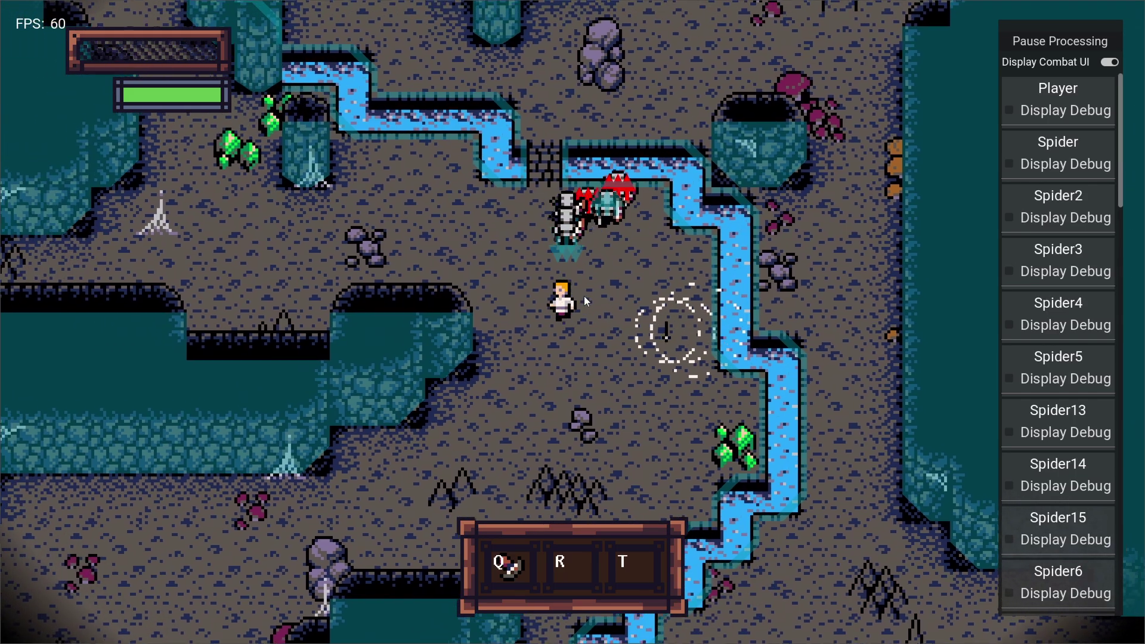
pyautogui.press('w')
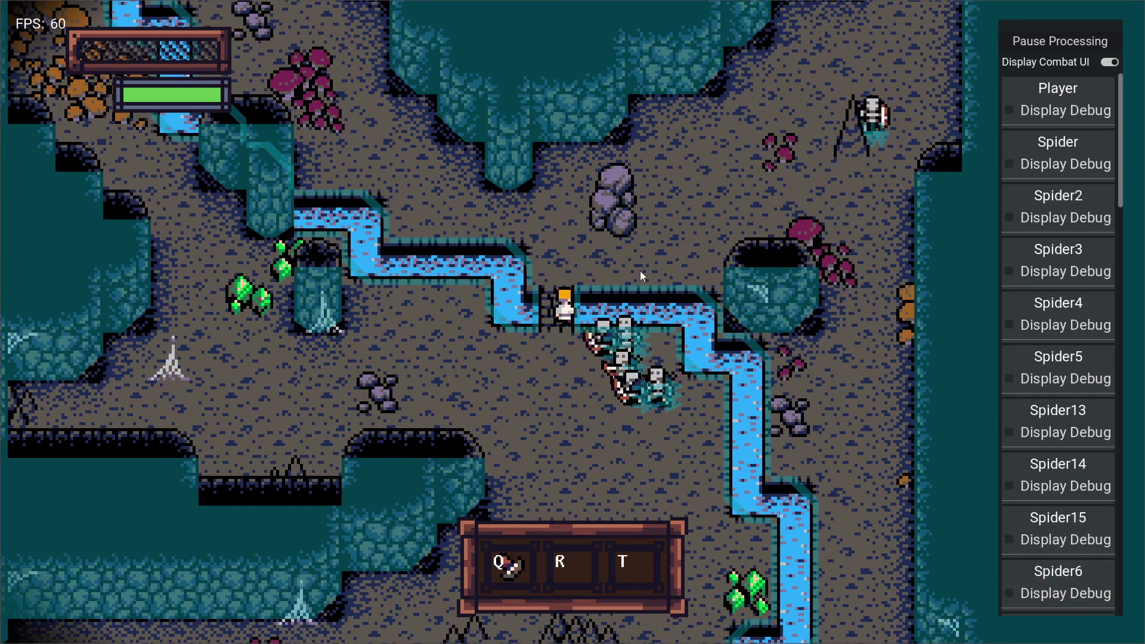
pyautogui.press('w')
pyautogui.press('d')
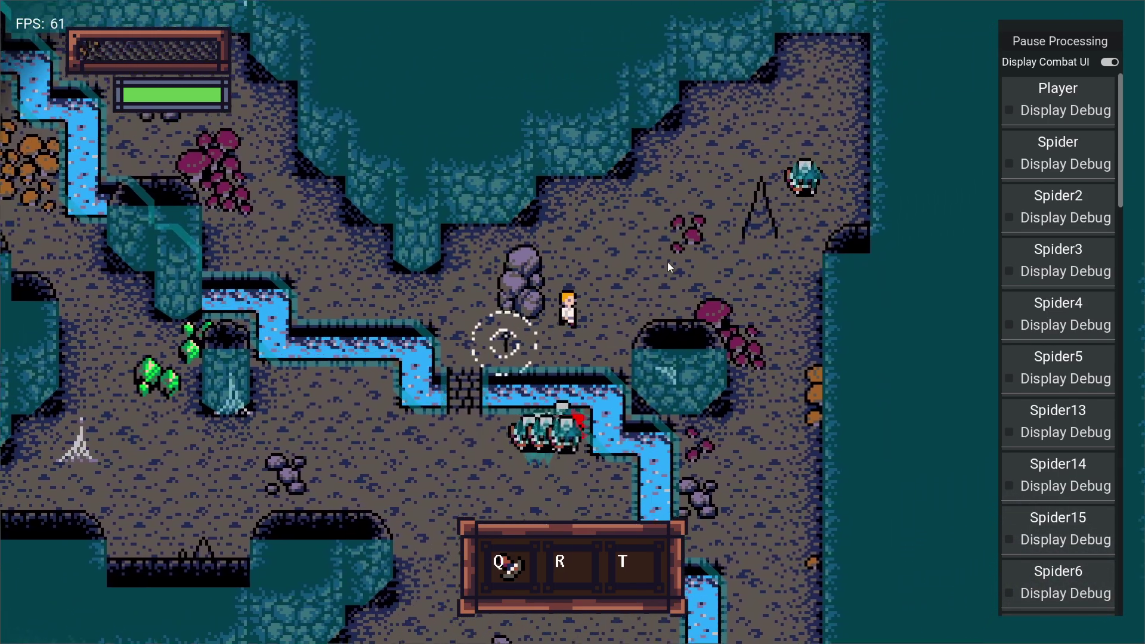
pyautogui.press('w')
pyautogui.press('d')
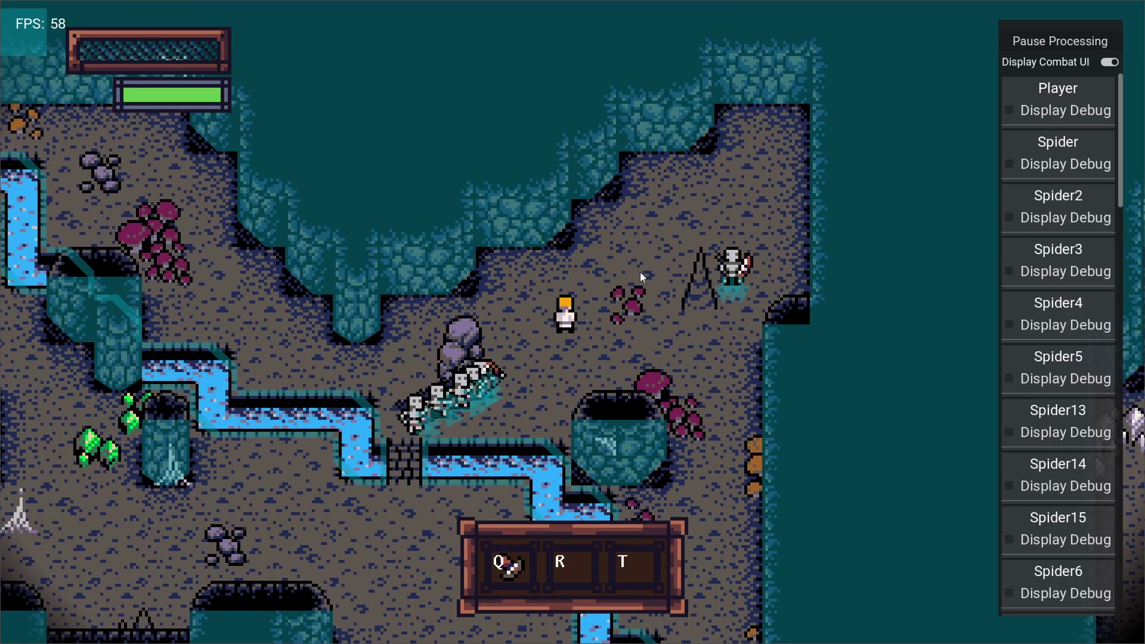
# Attack the skeletons, retreat south across the bridge, then strike them again heading north-west
pyautogui.press('s')
pyautogui.press('a')
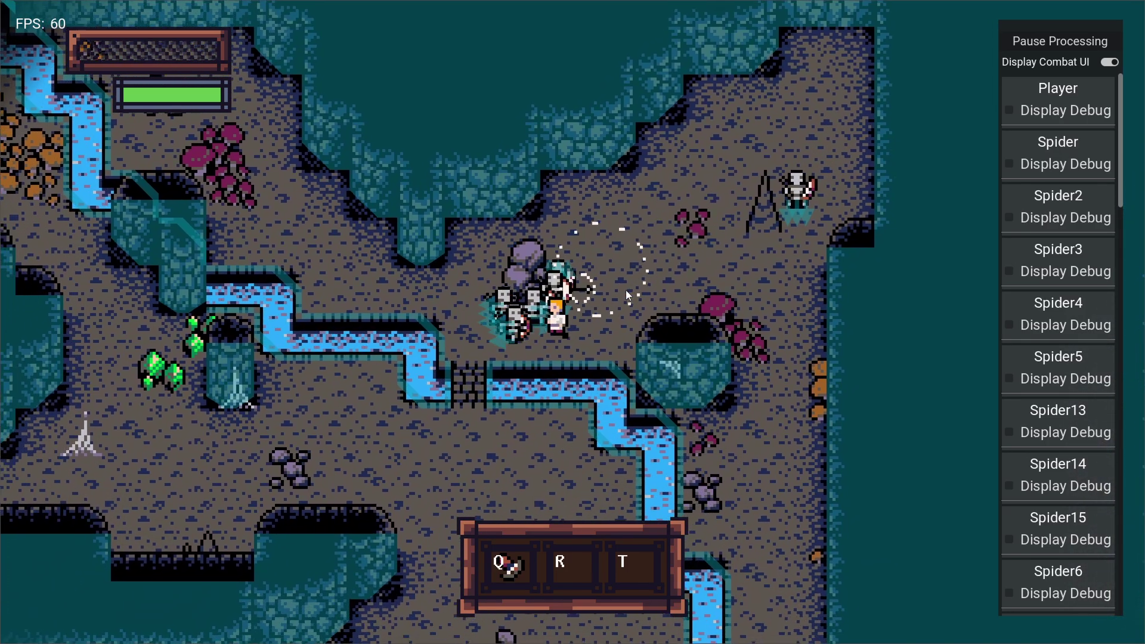
pyautogui.press('s')
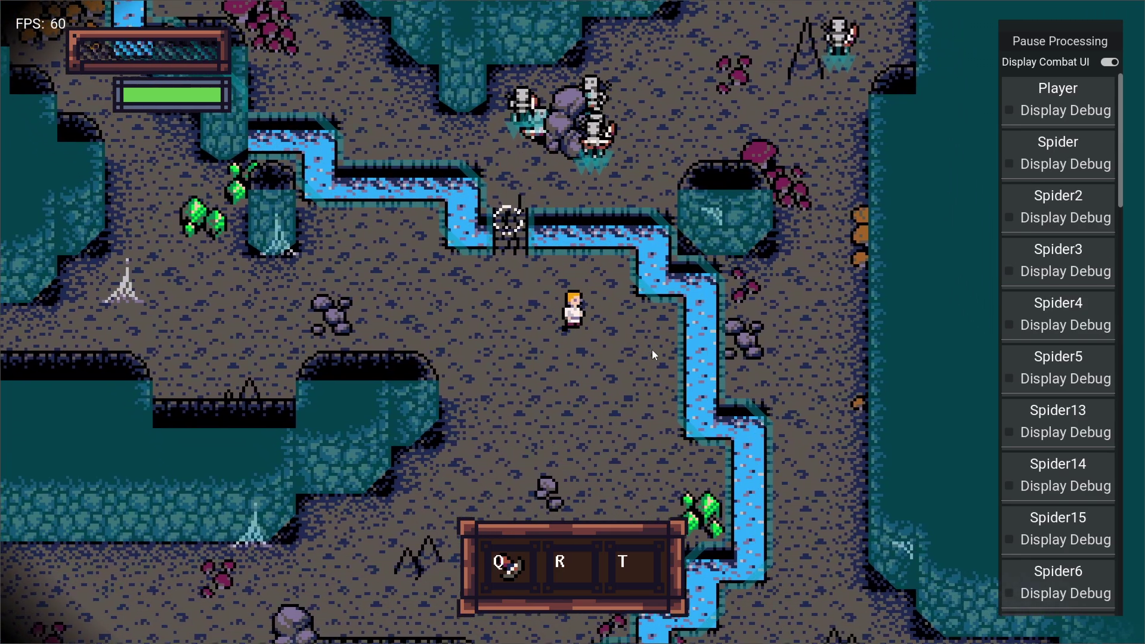
pyautogui.press('s')
pyautogui.press('d')
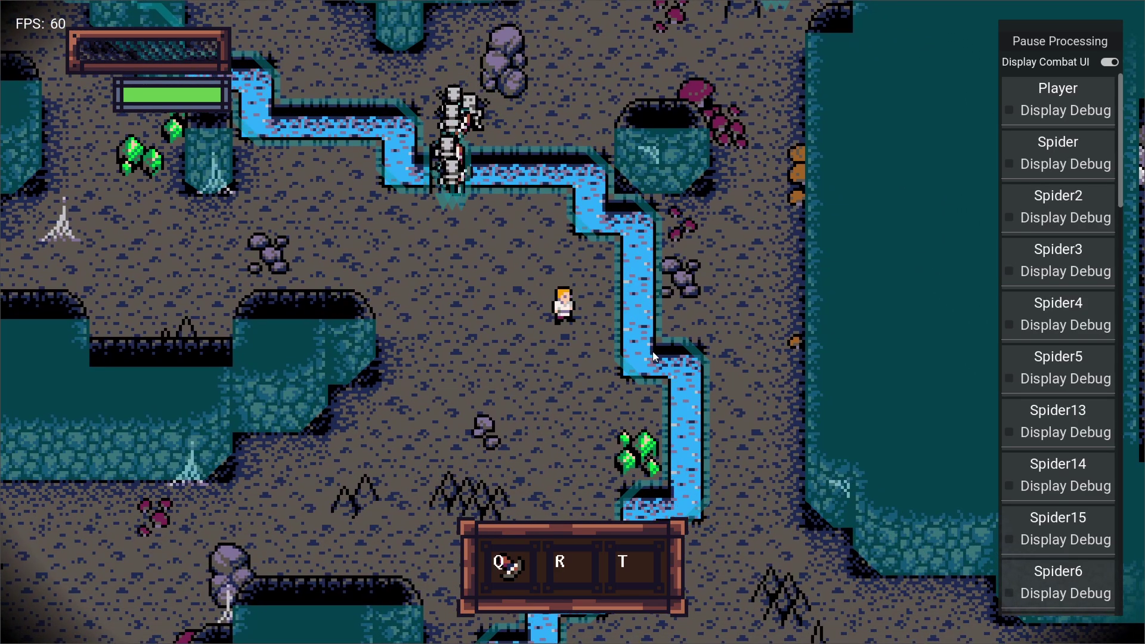
pyautogui.press('a')
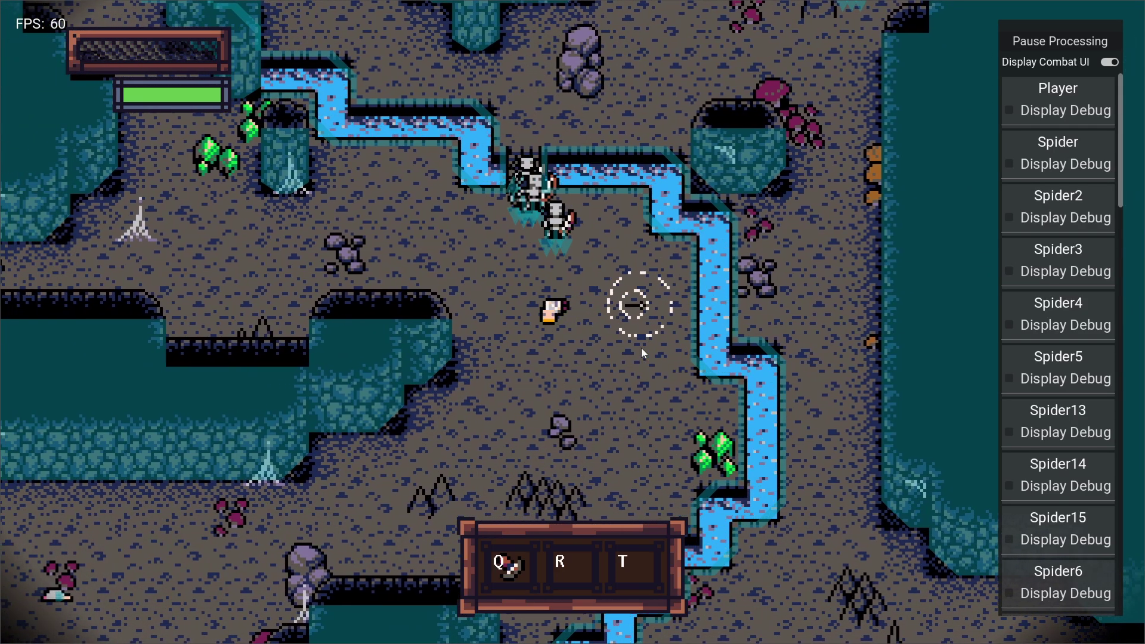
pyautogui.press('w')
pyautogui.press('a')
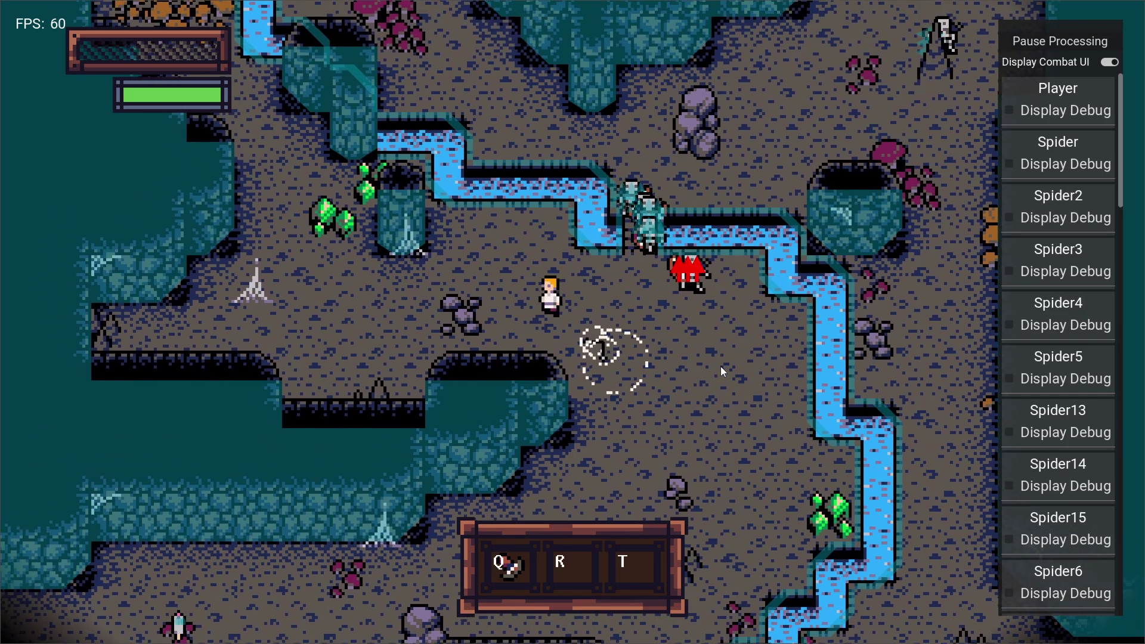
pyautogui.press('s')
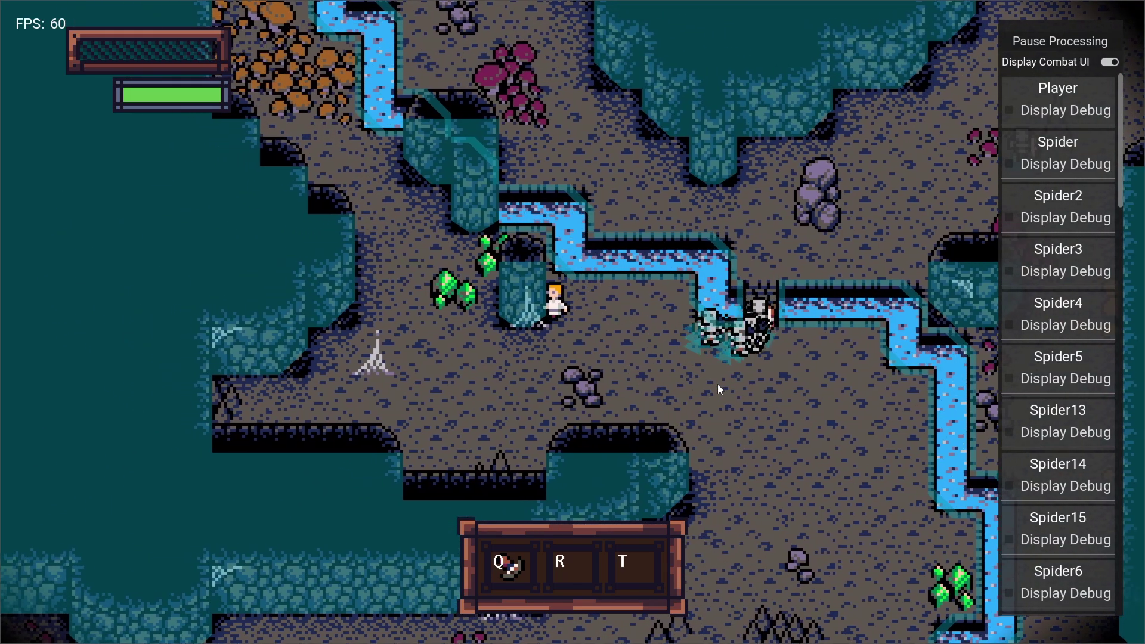
pyautogui.press('s')
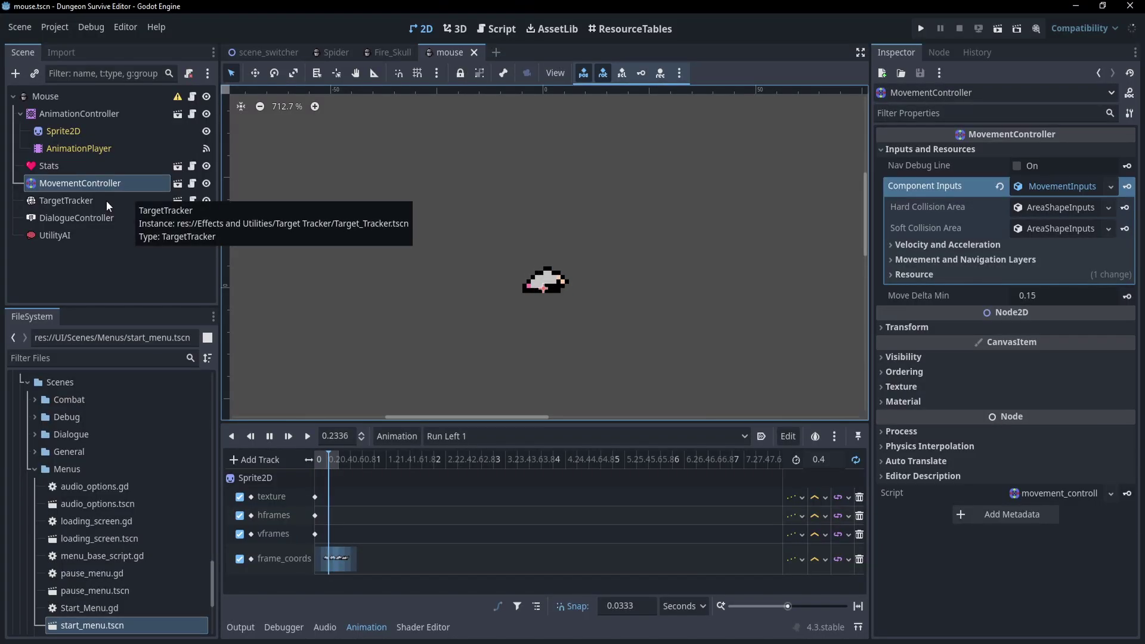
# Open the TargetTracker scene and inspect SightTracker and SoundTracker, whose mask is layer 11
pyautogui.click(147, 202)
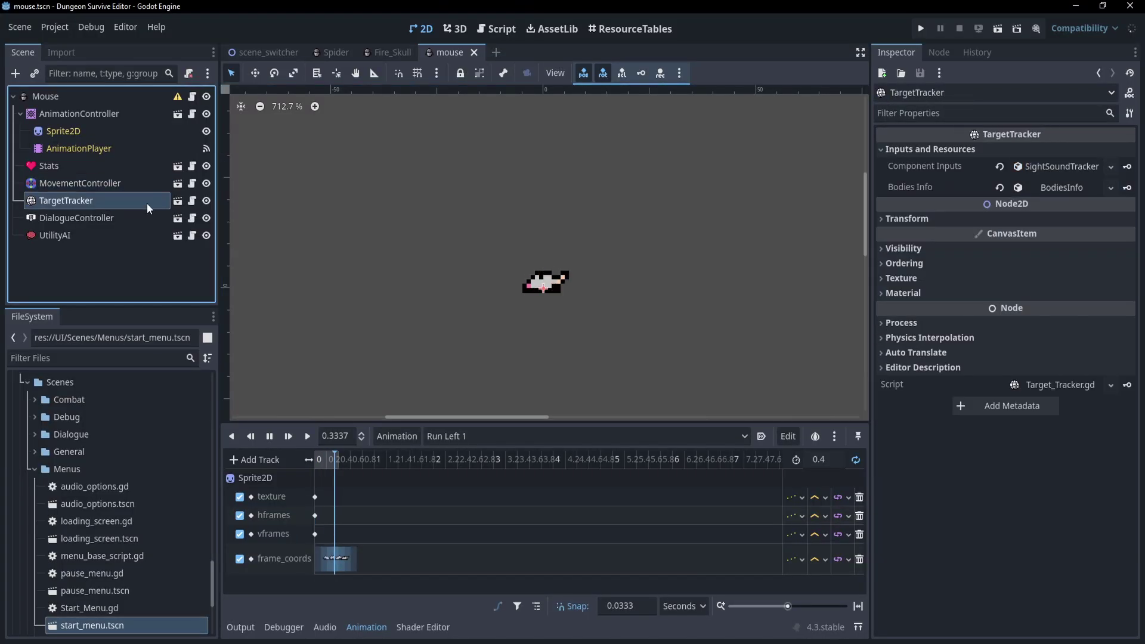
pyautogui.click(177, 202)
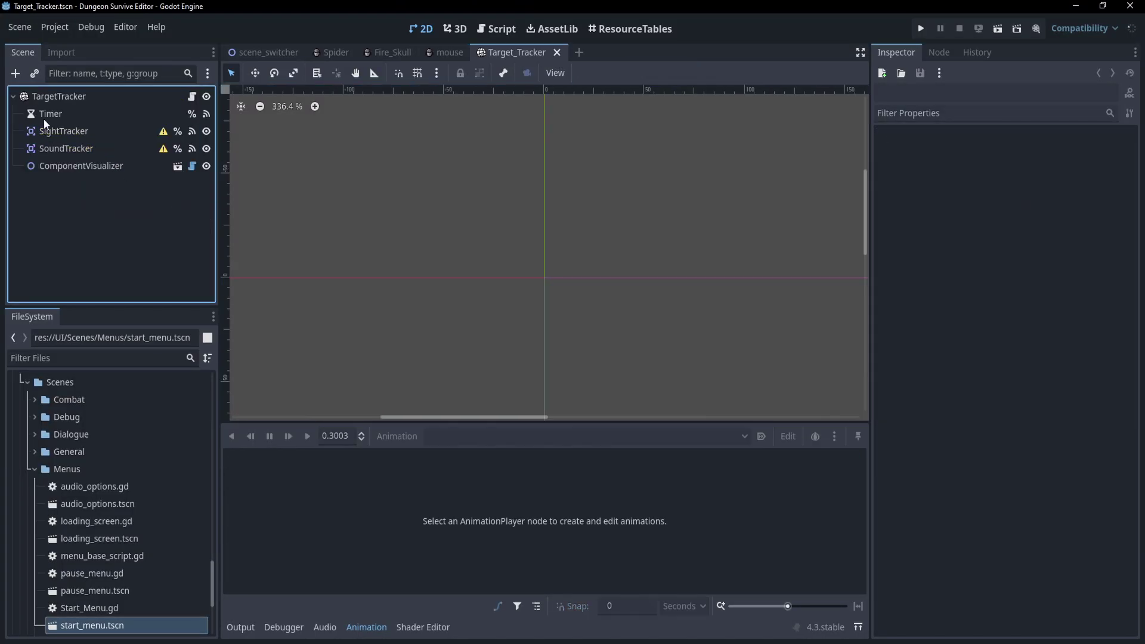
pyautogui.click(54, 129)
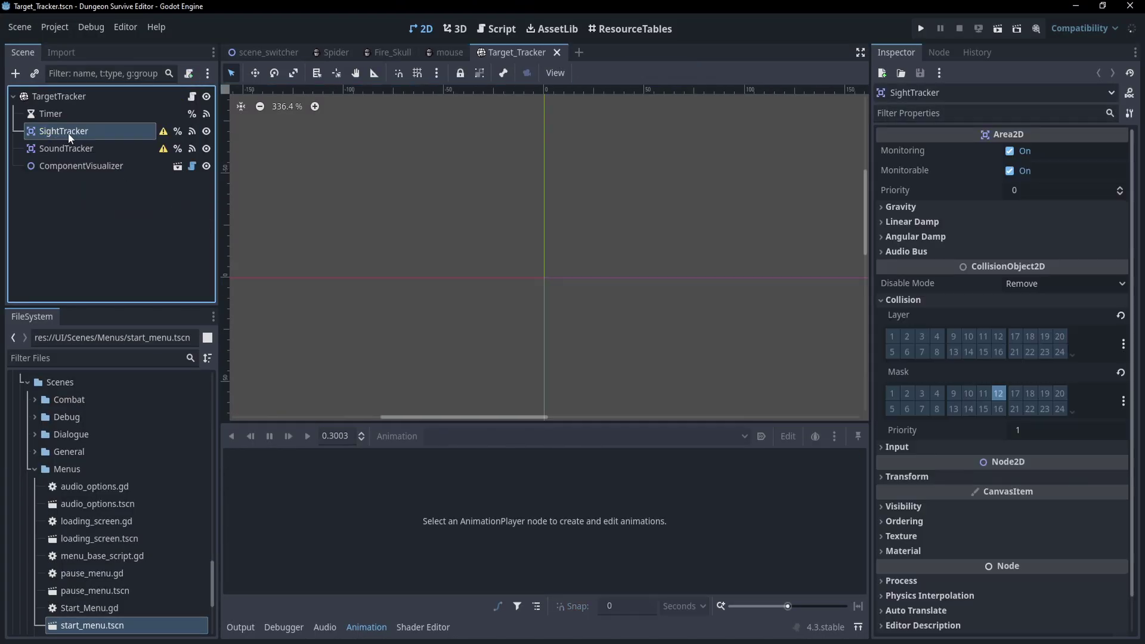
pyautogui.click(65, 149)
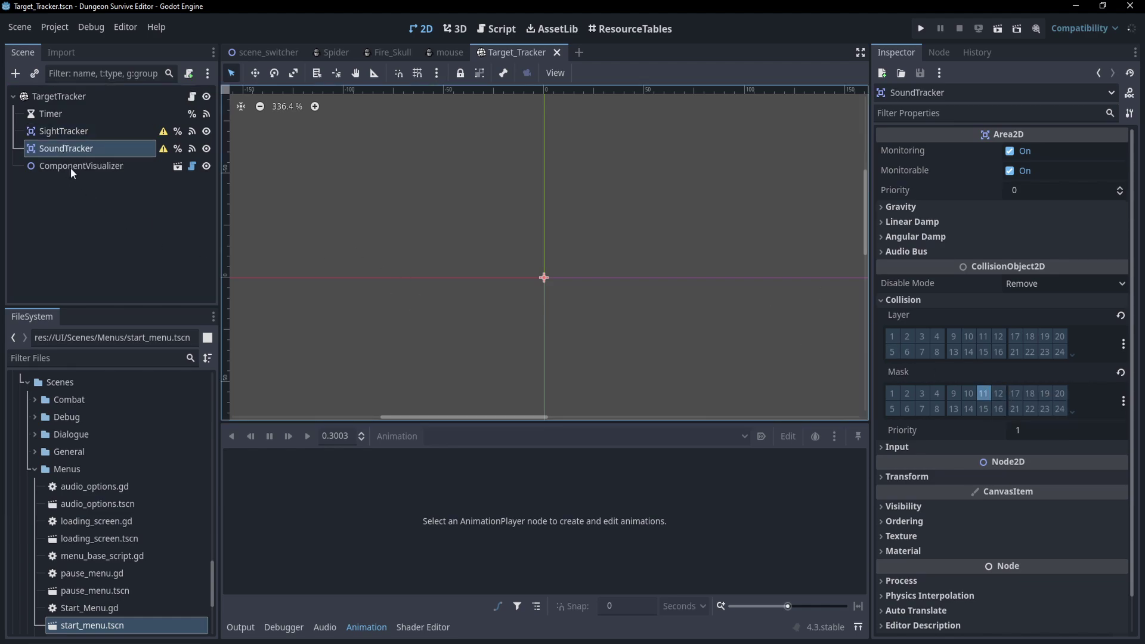
# Run the game with F5 and walk the player right and up into the lava cave
pyautogui.press('F5')
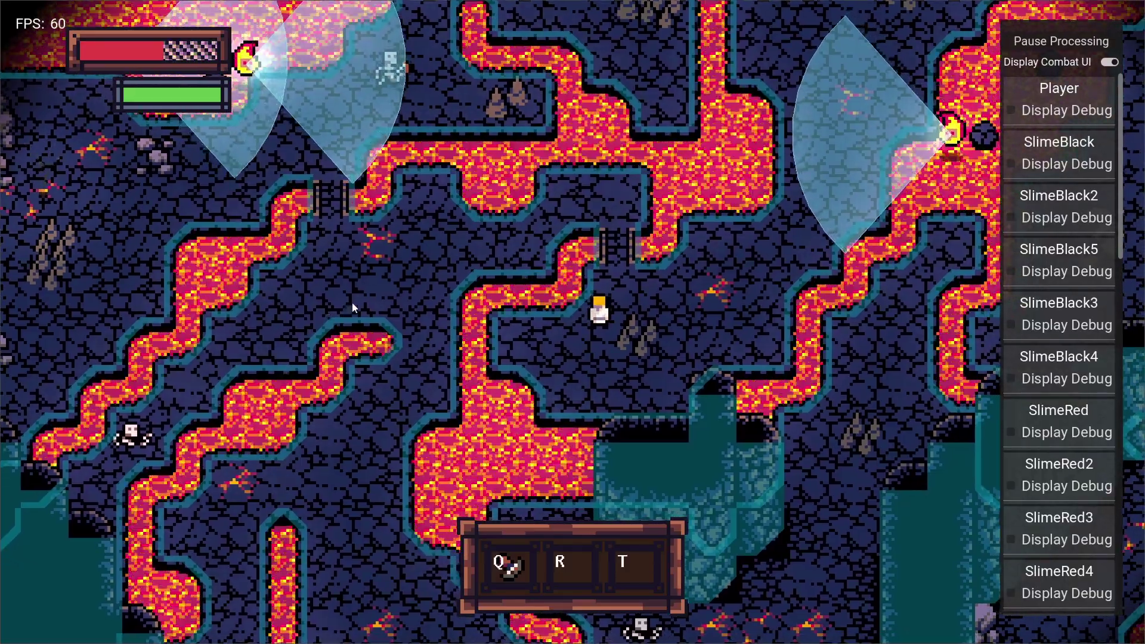
pyautogui.press('d')
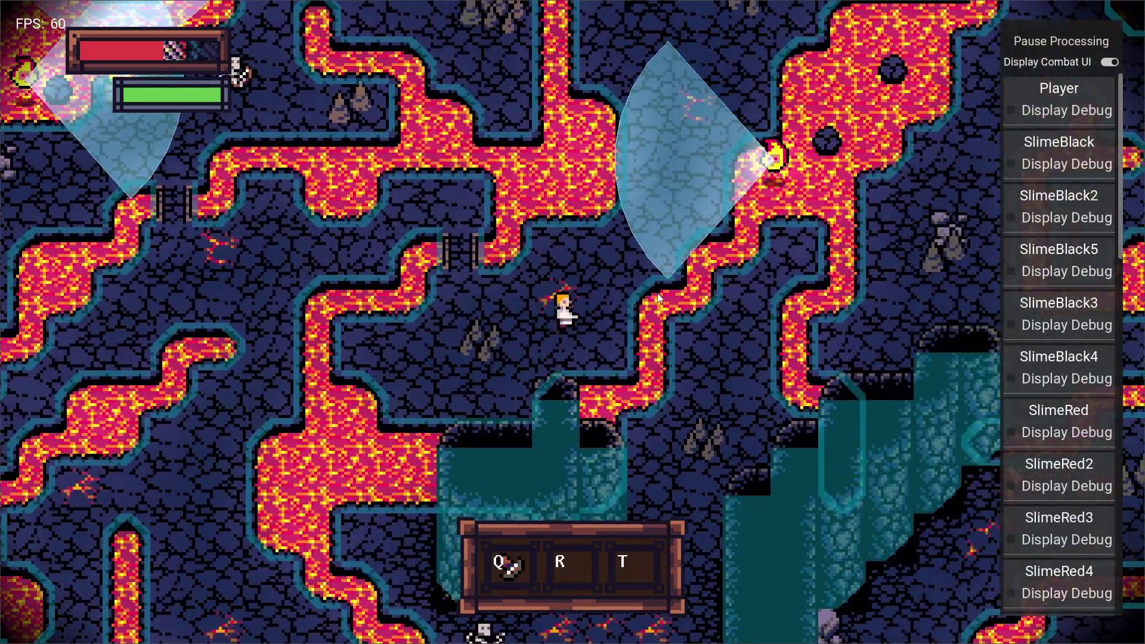
pyautogui.press('w')
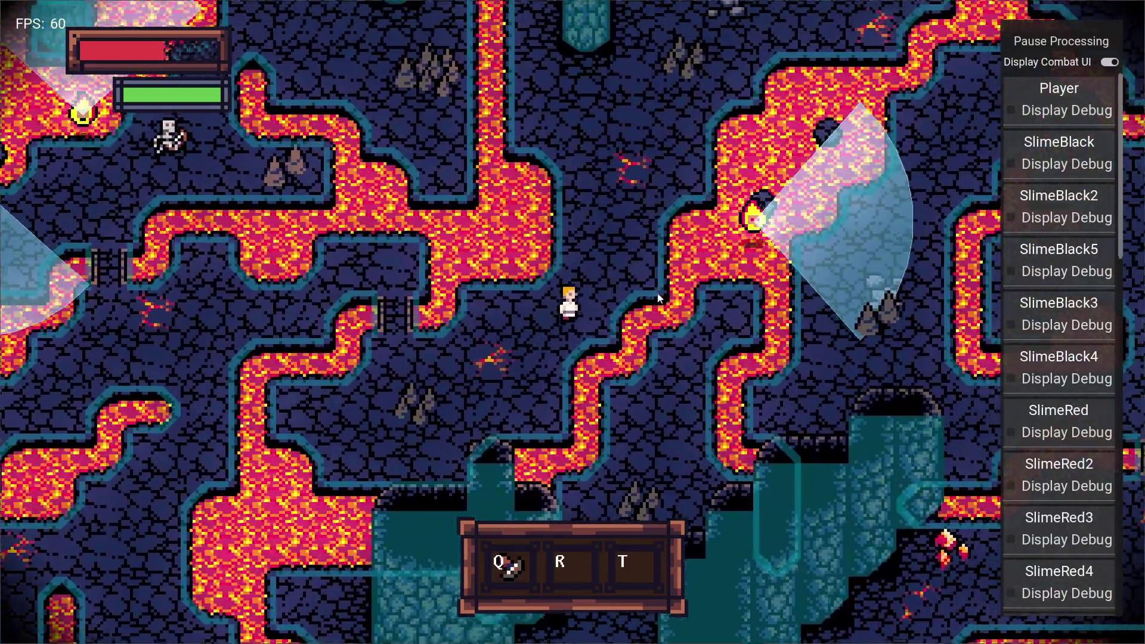
pyautogui.press('w')
pyautogui.press('d')
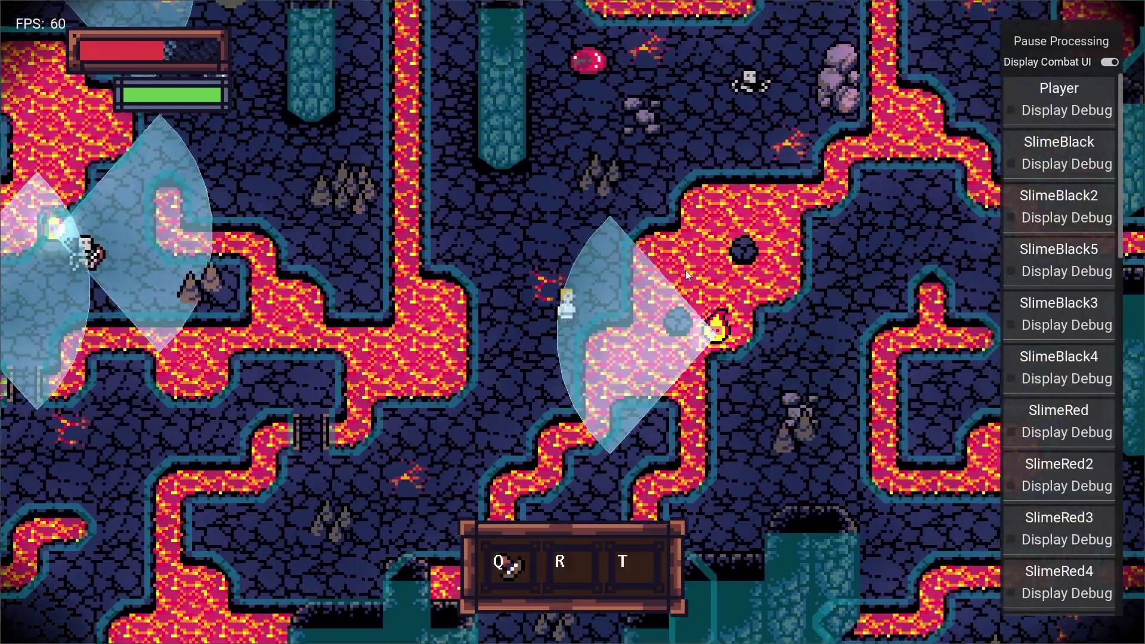
pyautogui.press('w')
pyautogui.press('a')
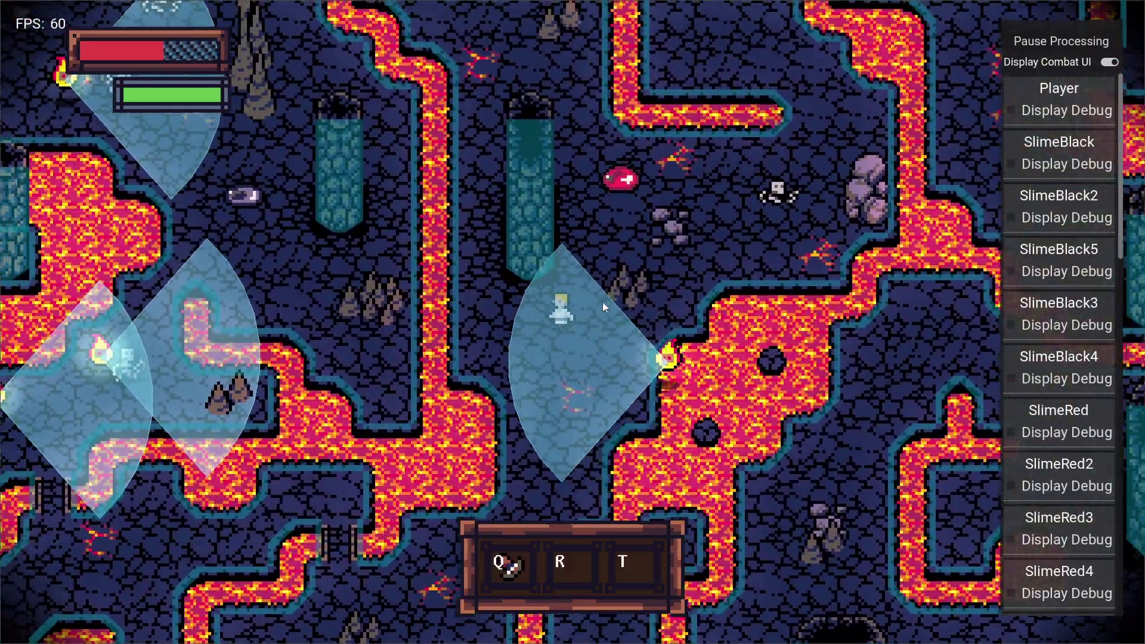
# Walk the player up past the enemies' sight cones, then right and back left through the cave
pyautogui.press('w')
pyautogui.press('a')
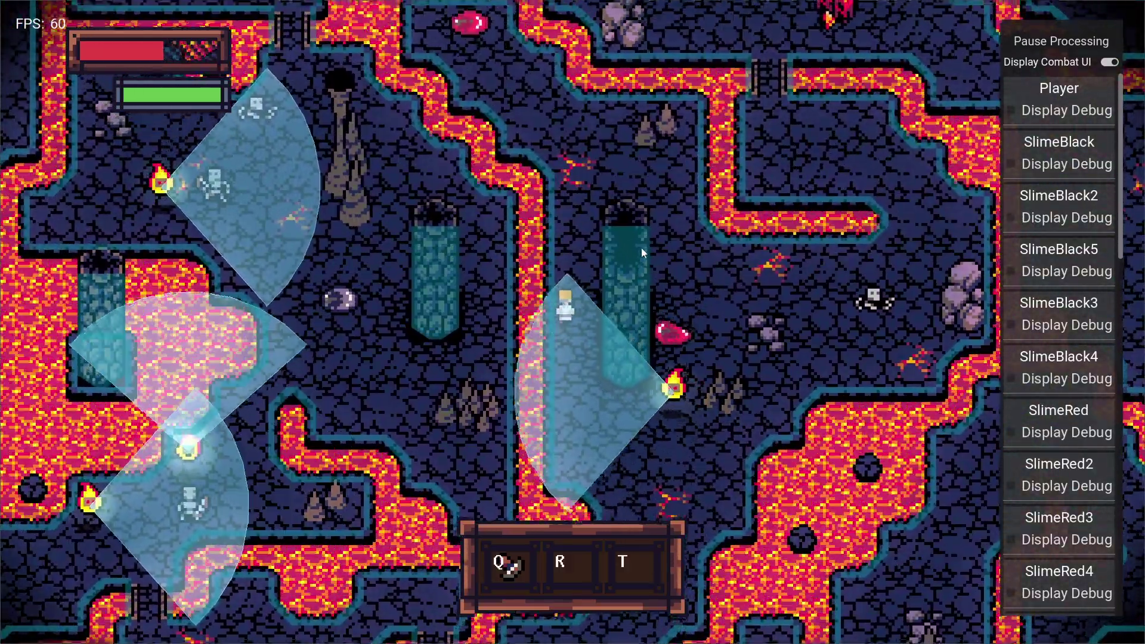
pyautogui.press('w')
pyautogui.press('d')
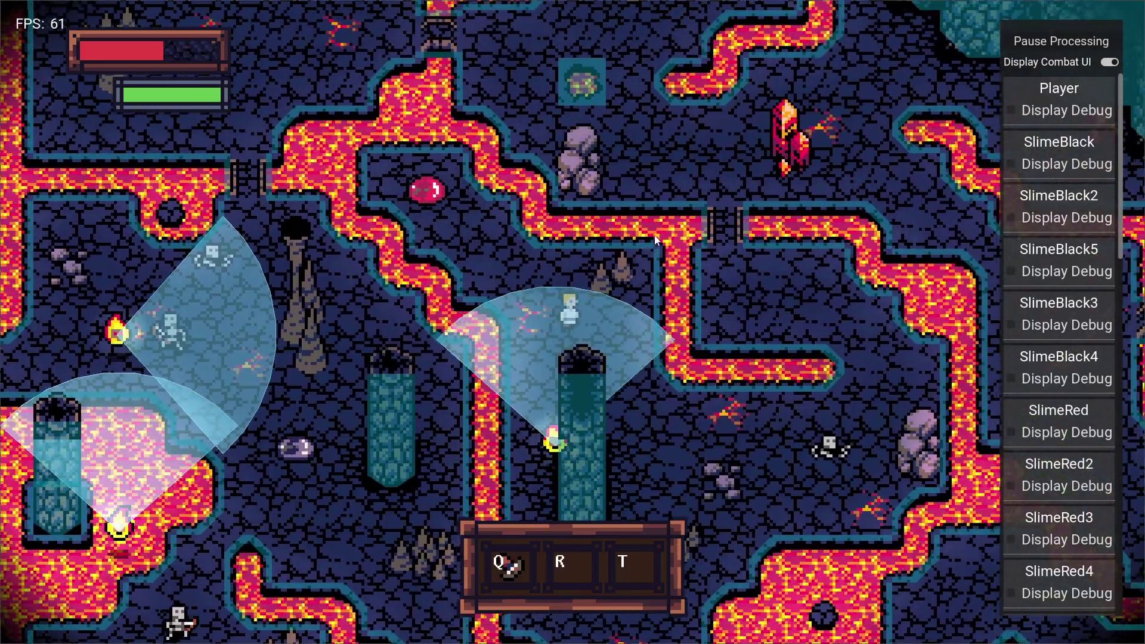
pyautogui.press('s')
pyautogui.press('d')
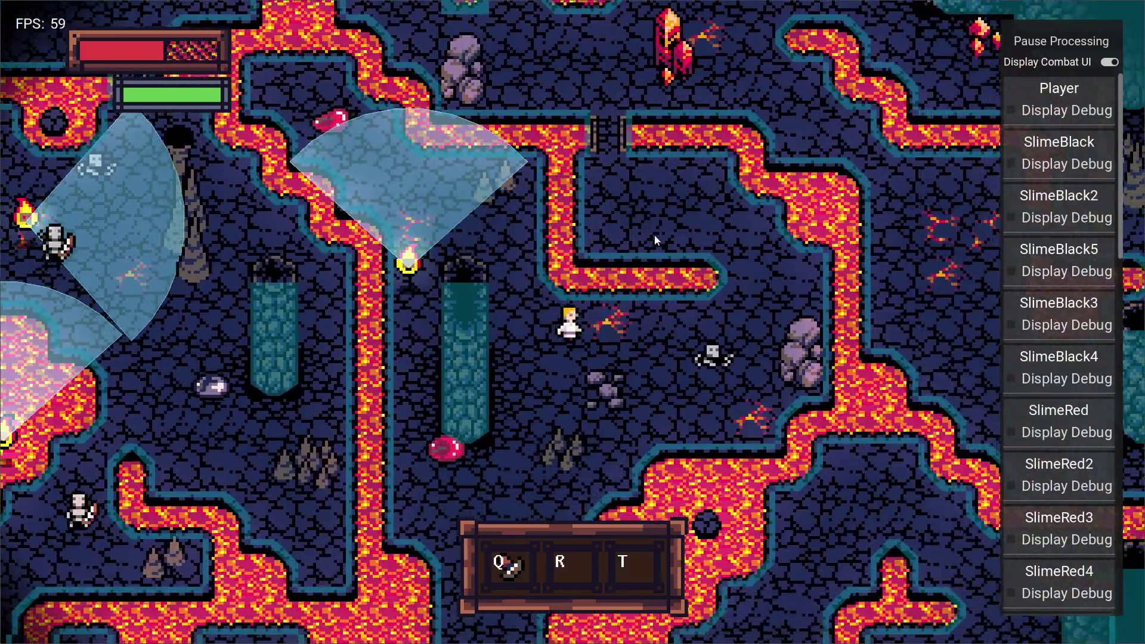
pyautogui.press('d')
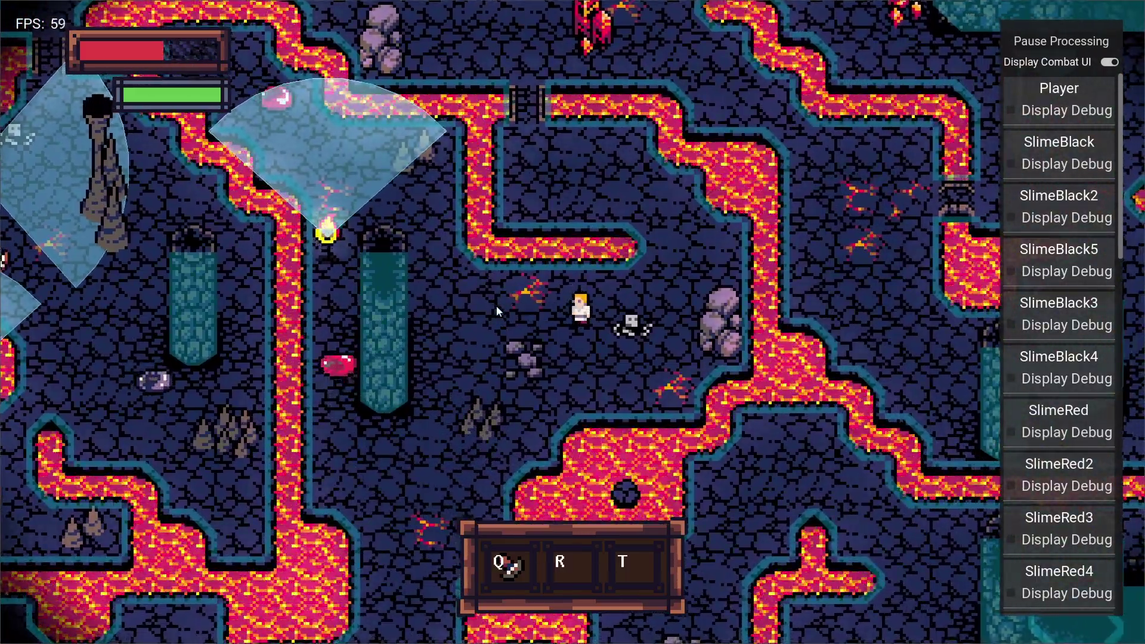
pyautogui.press('a')
pyautogui.press('w')
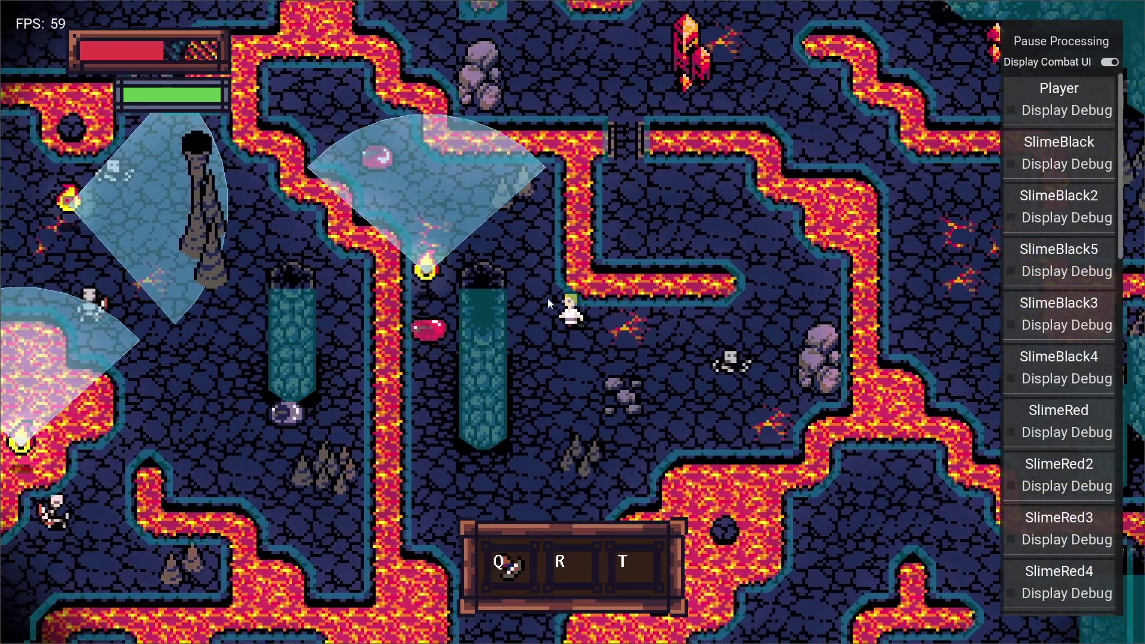
pyautogui.press('a')
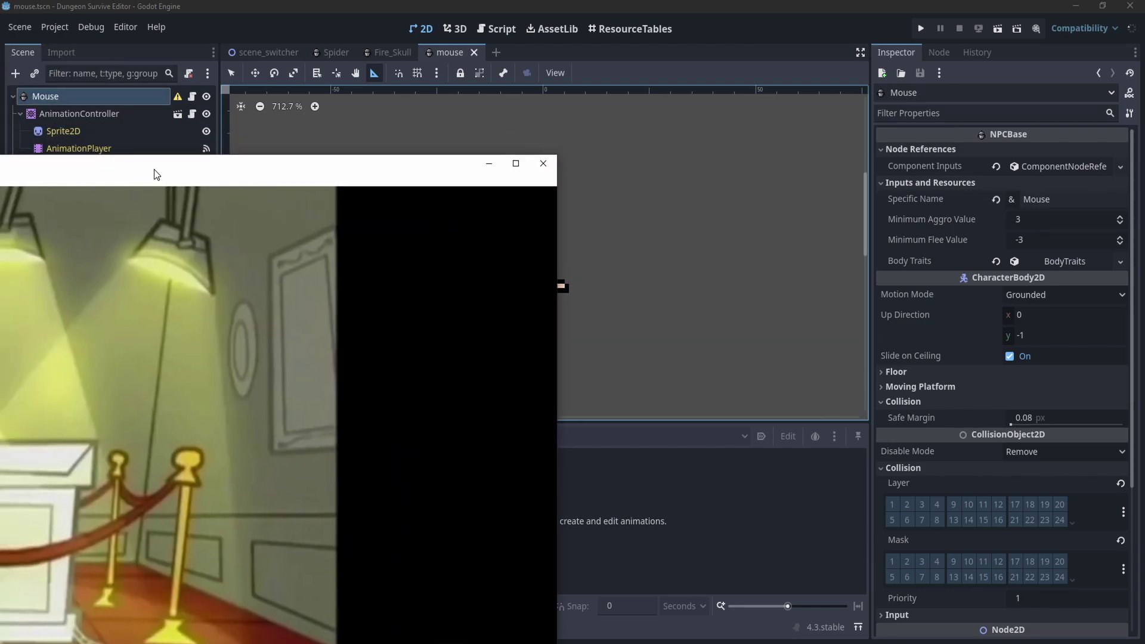
# Maximize the video window, then show DialogueController's properties and its Dialogue_Controller.gd script
pyautogui.moveTo(153, 174); pyautogui.dragTo(247, 4)
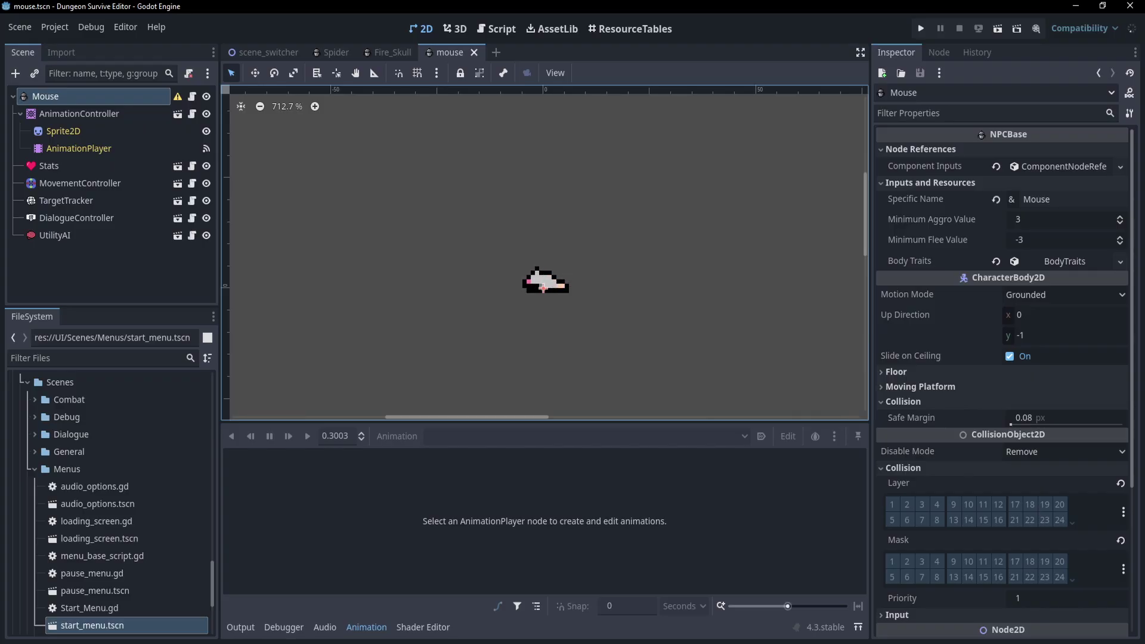
pyautogui.press('Down')
pyautogui.press('Down')
pyautogui.press('Down')
pyautogui.press('Down')
pyautogui.press('Down')
pyautogui.press('Down')
pyautogui.press('Down')
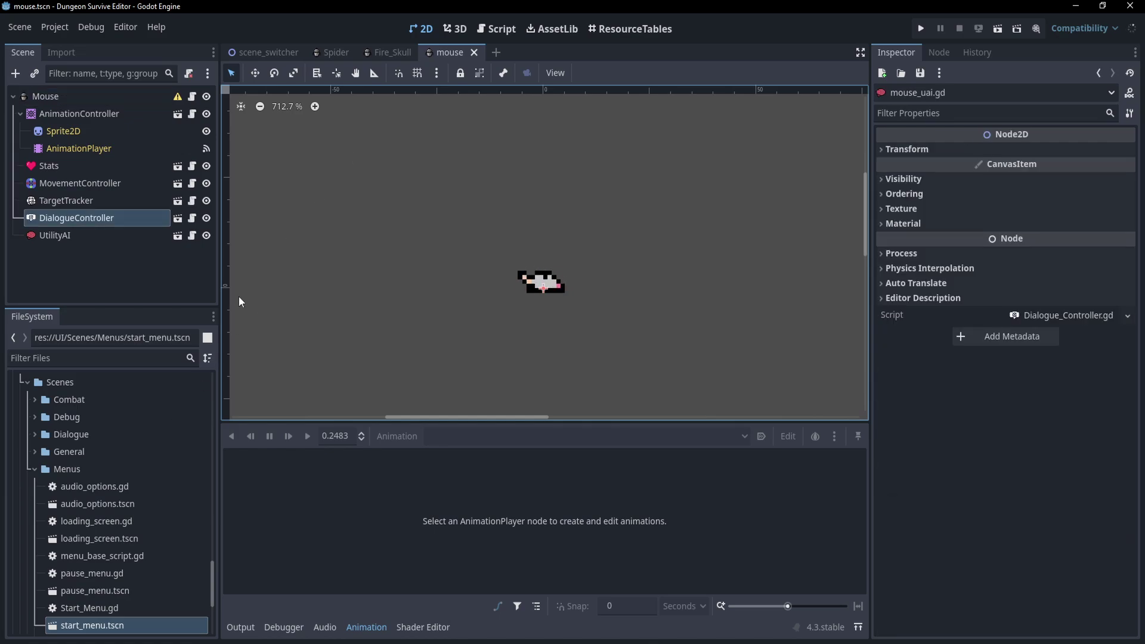
# Show the UtilityAI properties, then walk the player up-left through the cave near SkeletonBasic3
pyautogui.click(92, 236)
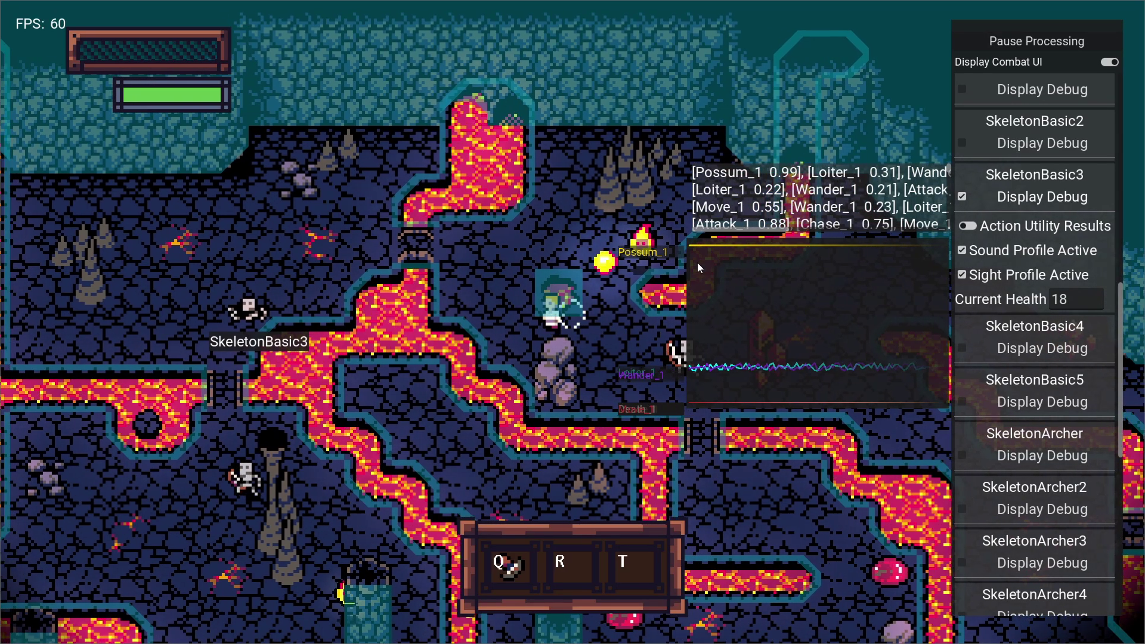
pyautogui.hotkey('w', 'a')
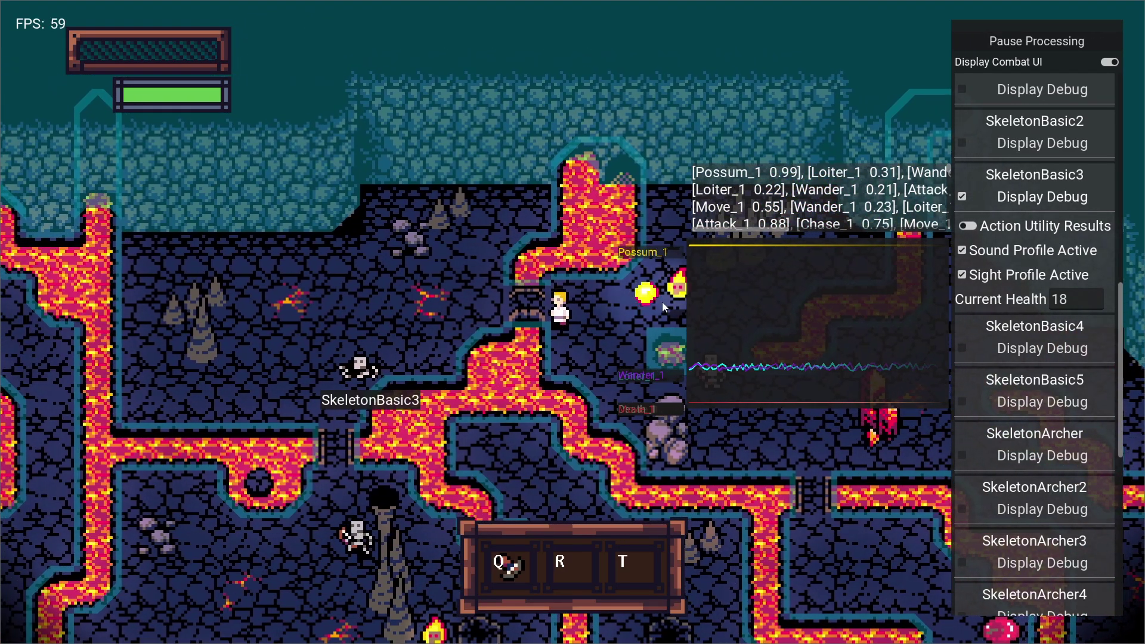
pyautogui.press('a')
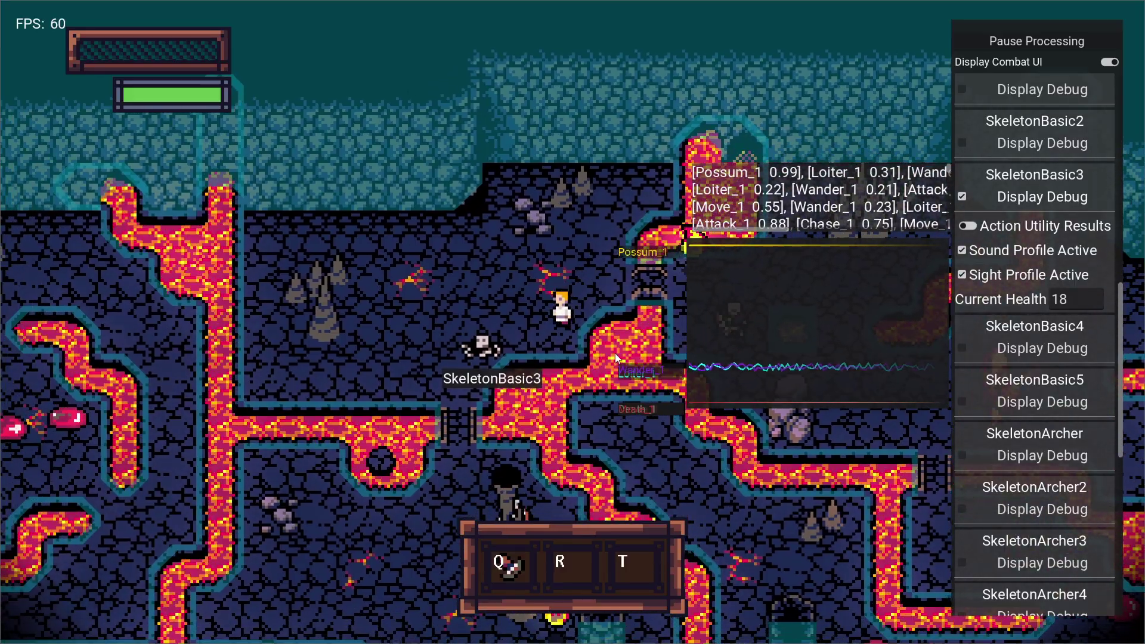
pyautogui.hotkey('w', 'a')
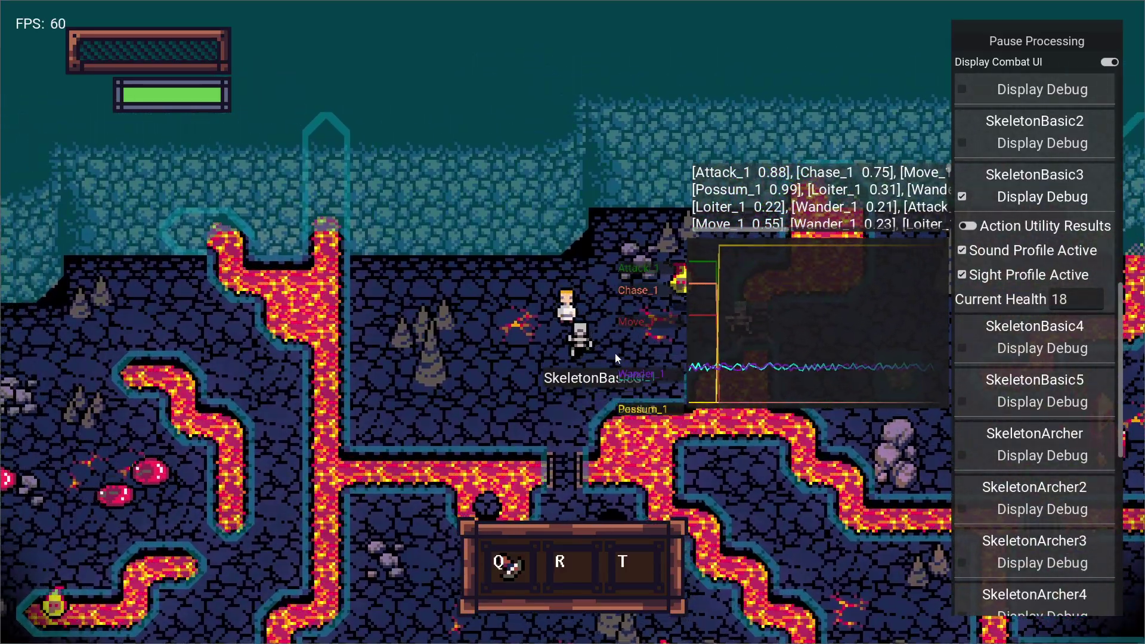
pyautogui.press('s')
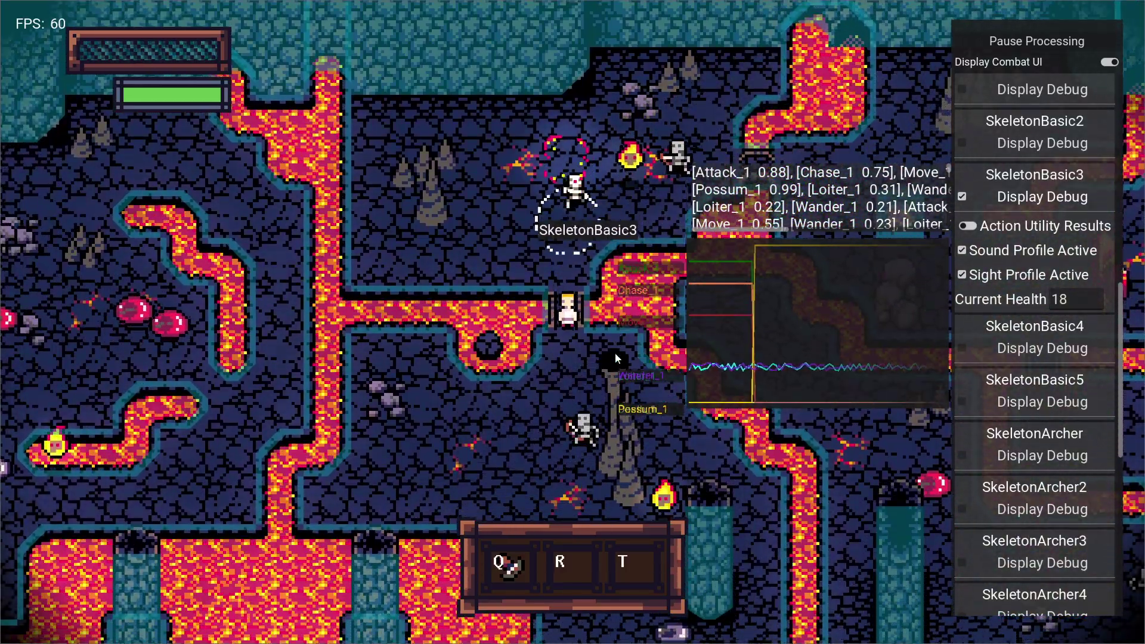
# Walk the player down, left, then up-right while SkeletonBasic3's Attack, Chase and Possum scores update
pyautogui.press('s')
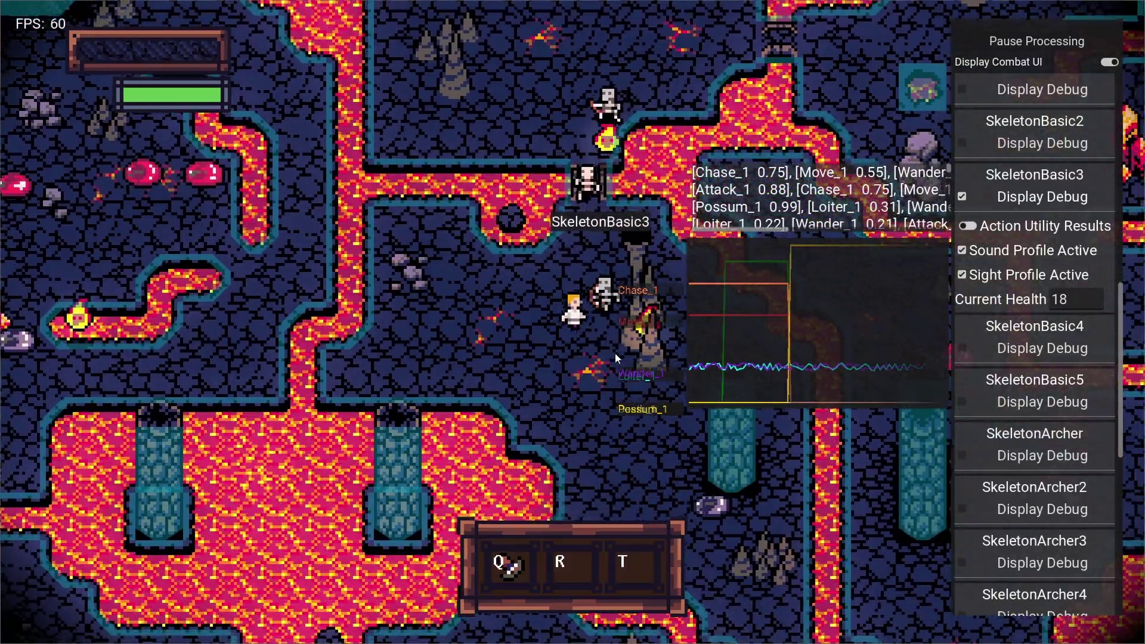
pyautogui.press('s')
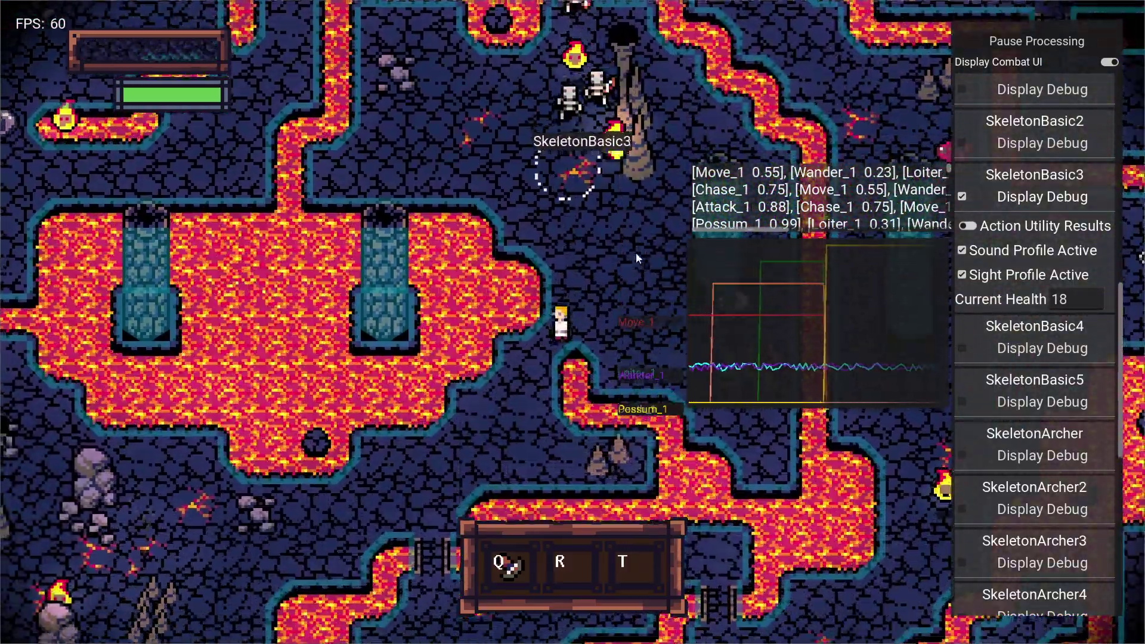
pyautogui.press('s')
pyautogui.press('a')
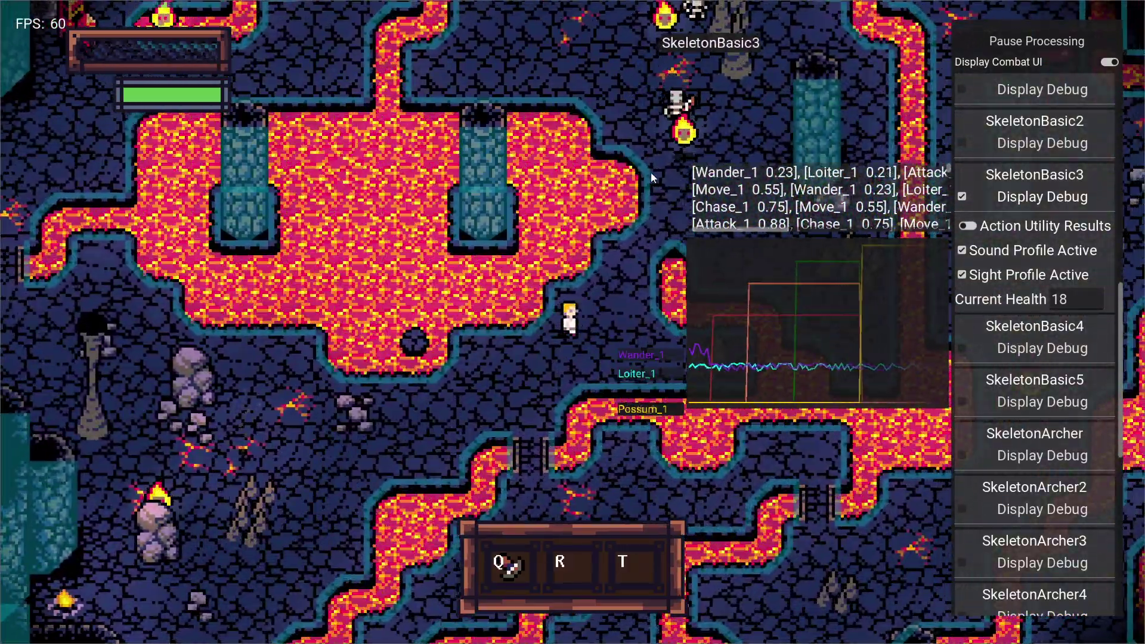
pyautogui.press('w')
pyautogui.press('d')
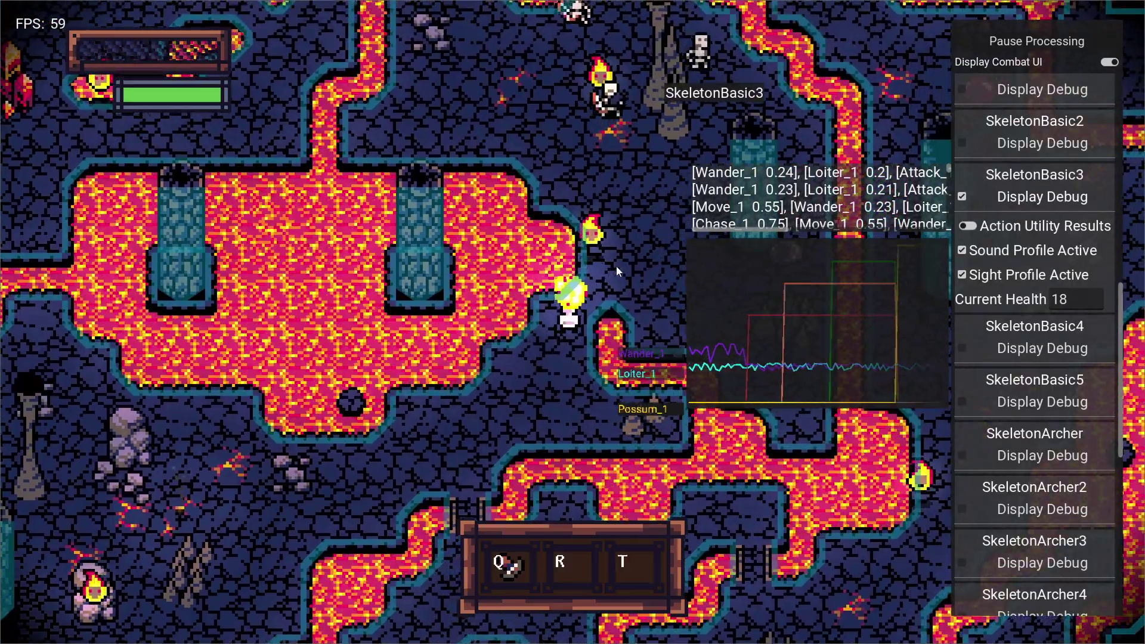
pyautogui.press('w')
pyautogui.press('d')
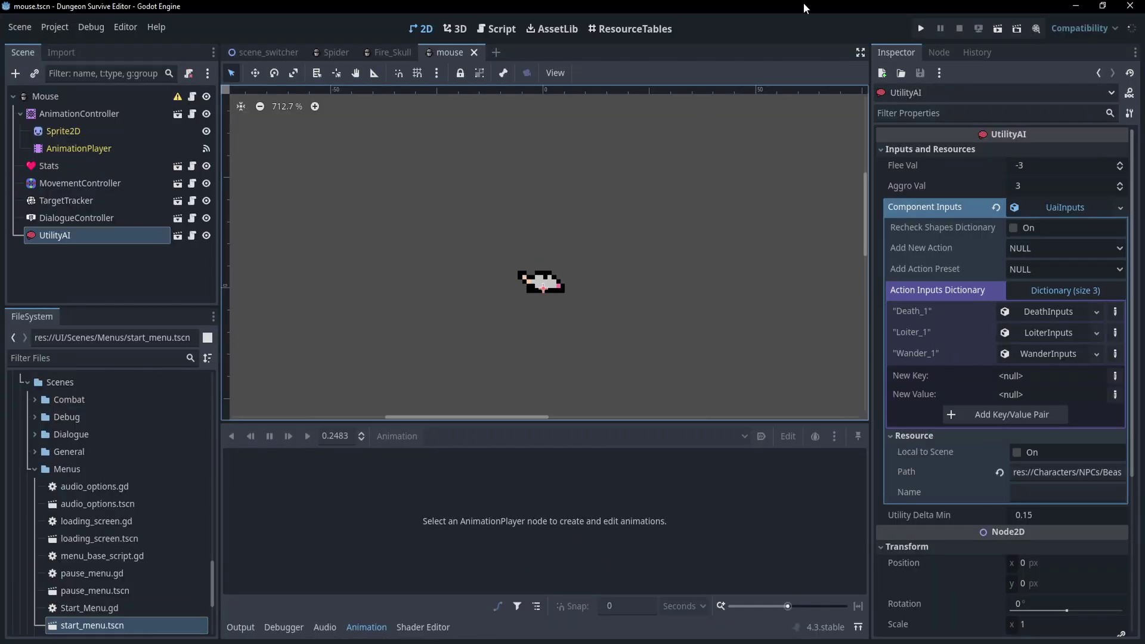
# Expand Wander_1's Wander Area settings to reveal the wanderArea_1 shape, then collapse Wander_1
pyautogui.click(1047, 334)
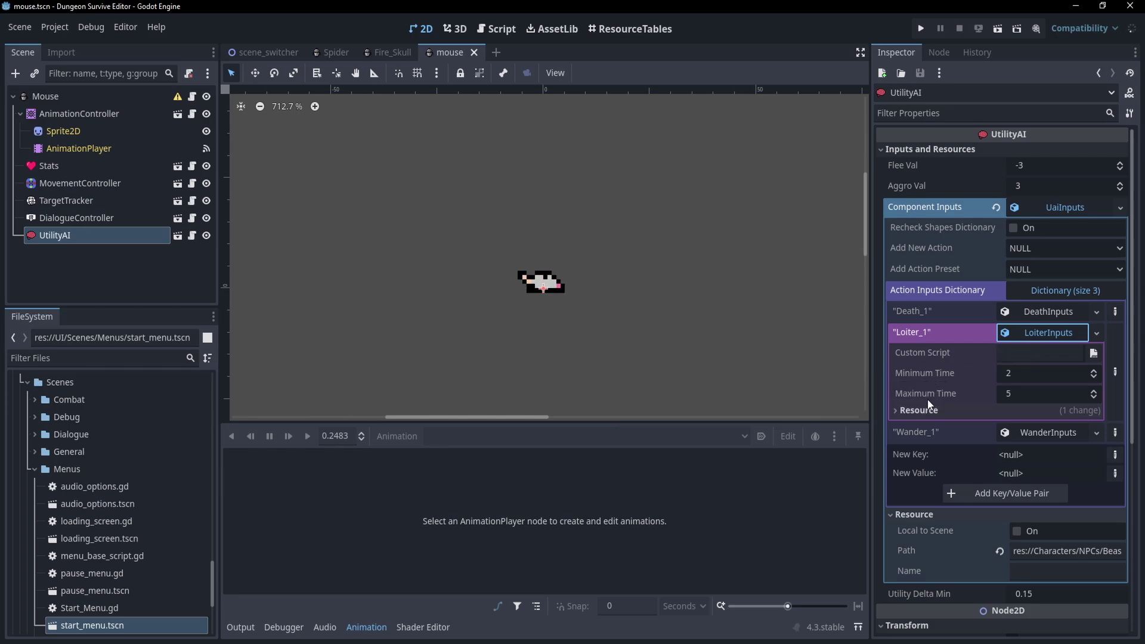
pyautogui.click(1034, 332)
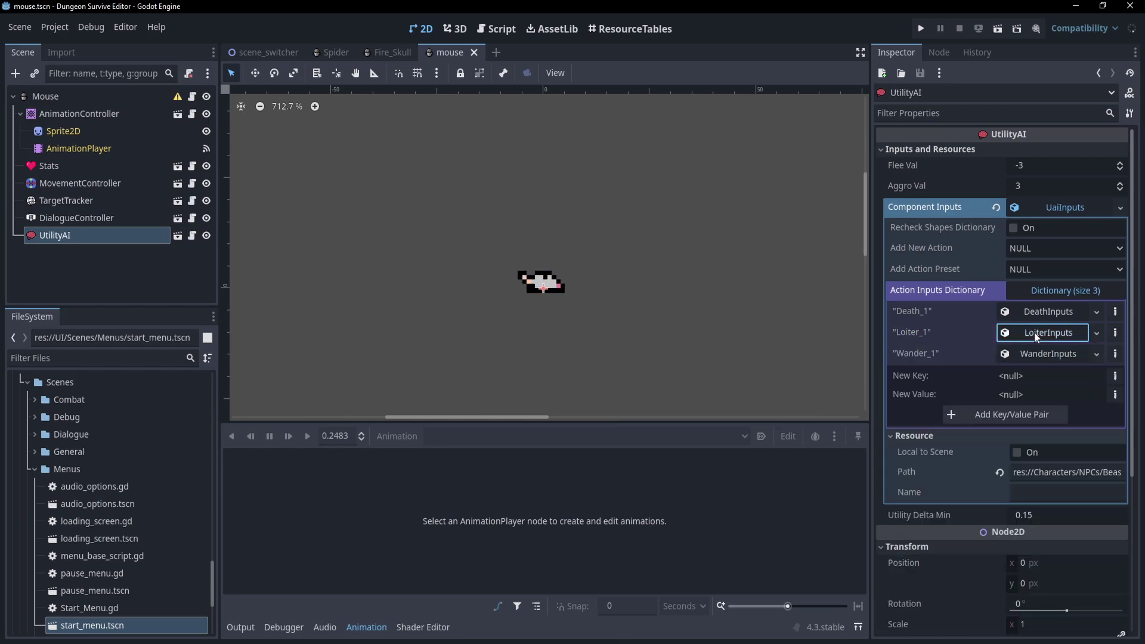
pyautogui.click(1044, 353)
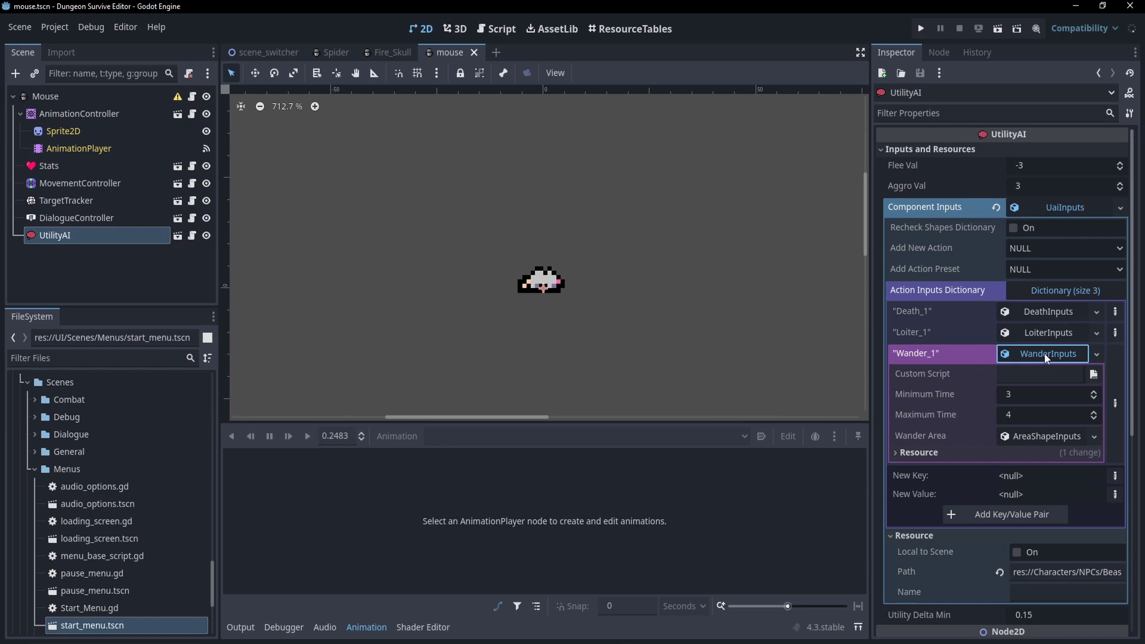
pyautogui.click(1026, 436)
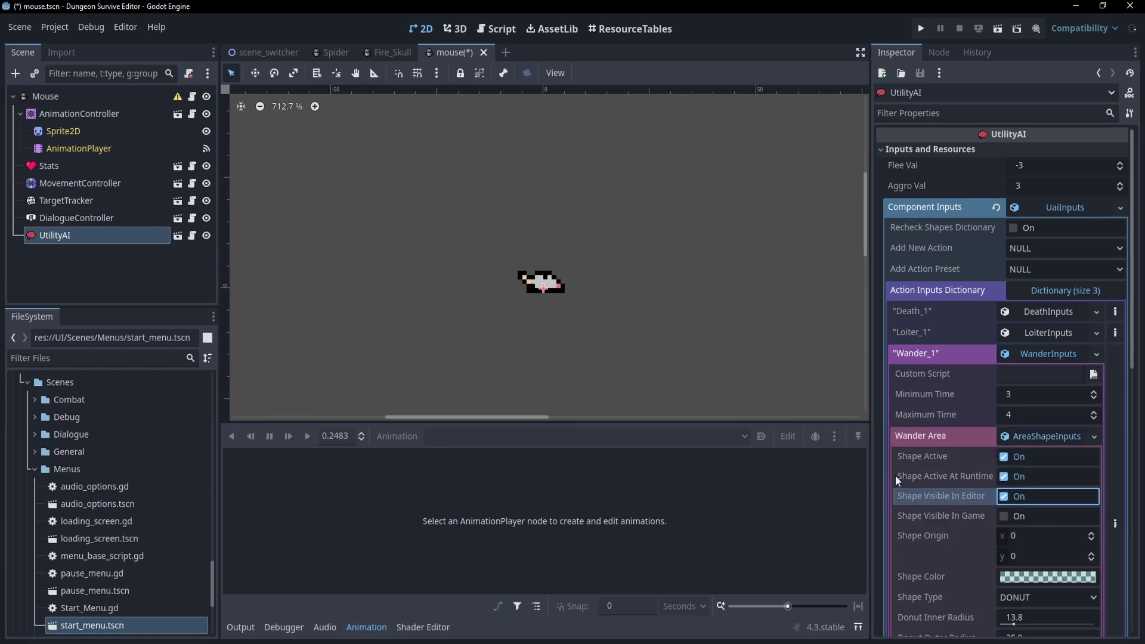
pyautogui.click(1067, 355)
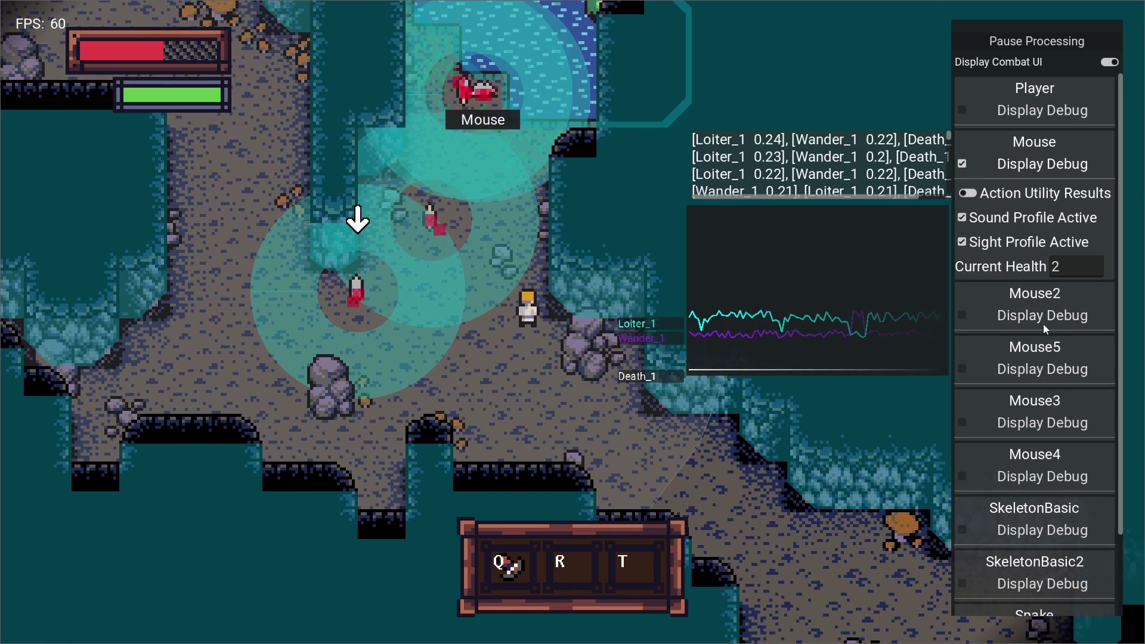
# Enable Mouse2's Display Debug and Action Utility Results, and disable Mouse's Display Debug
pyautogui.click(1043, 322)
pyautogui.click(1026, 345)
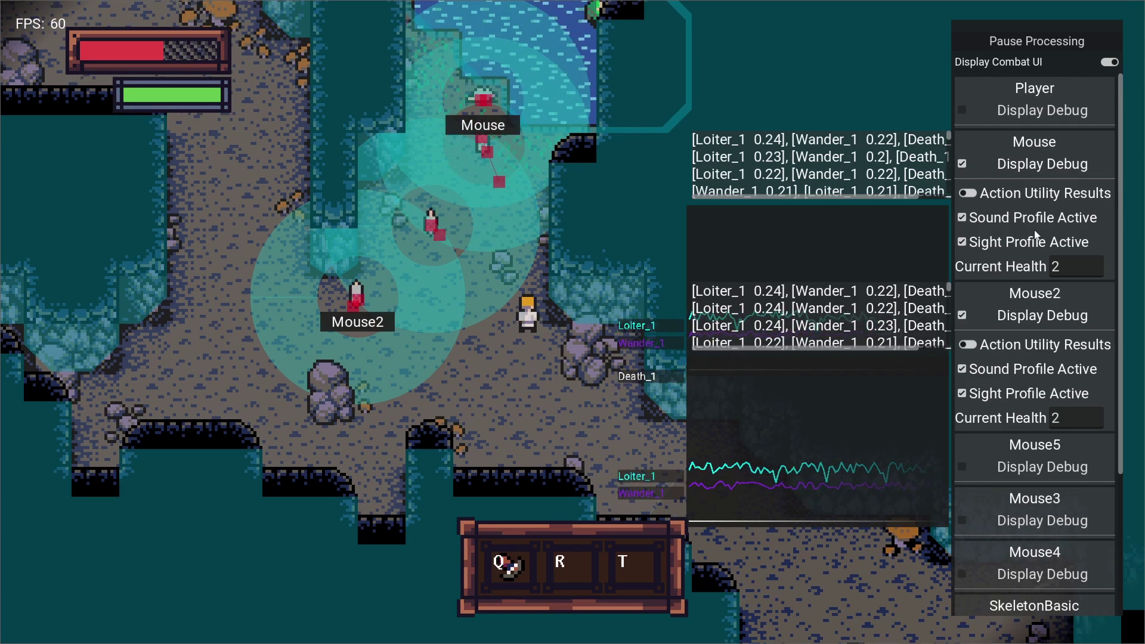
pyautogui.click(1036, 169)
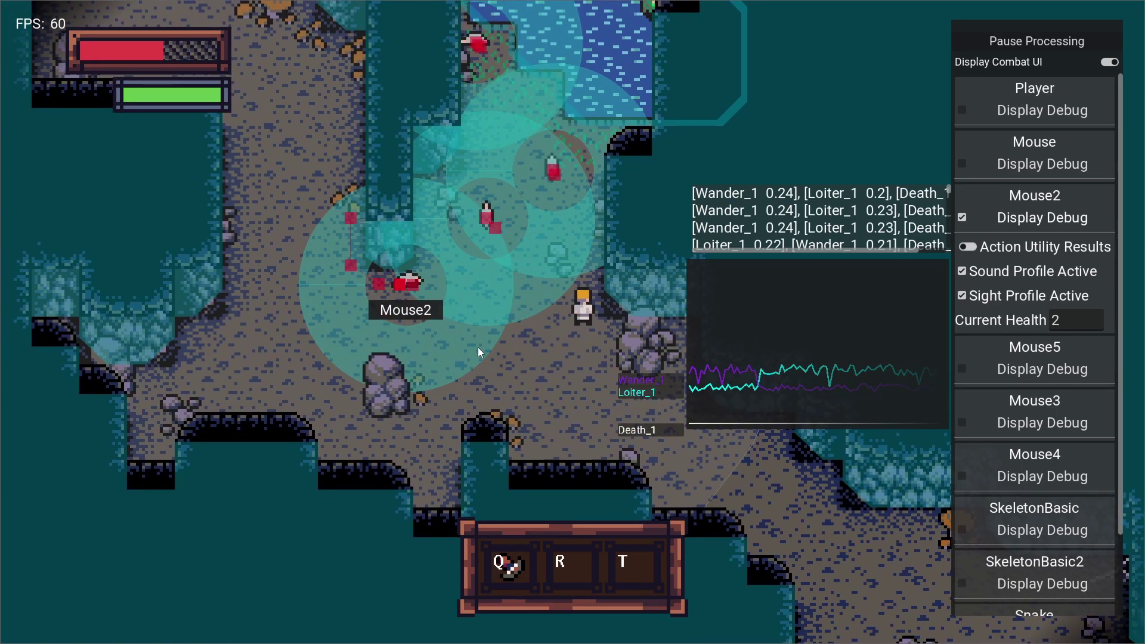
# Stop the game, switch to the Fire_Skull scene and relaunch the game with F5
pyautogui.press('F8')
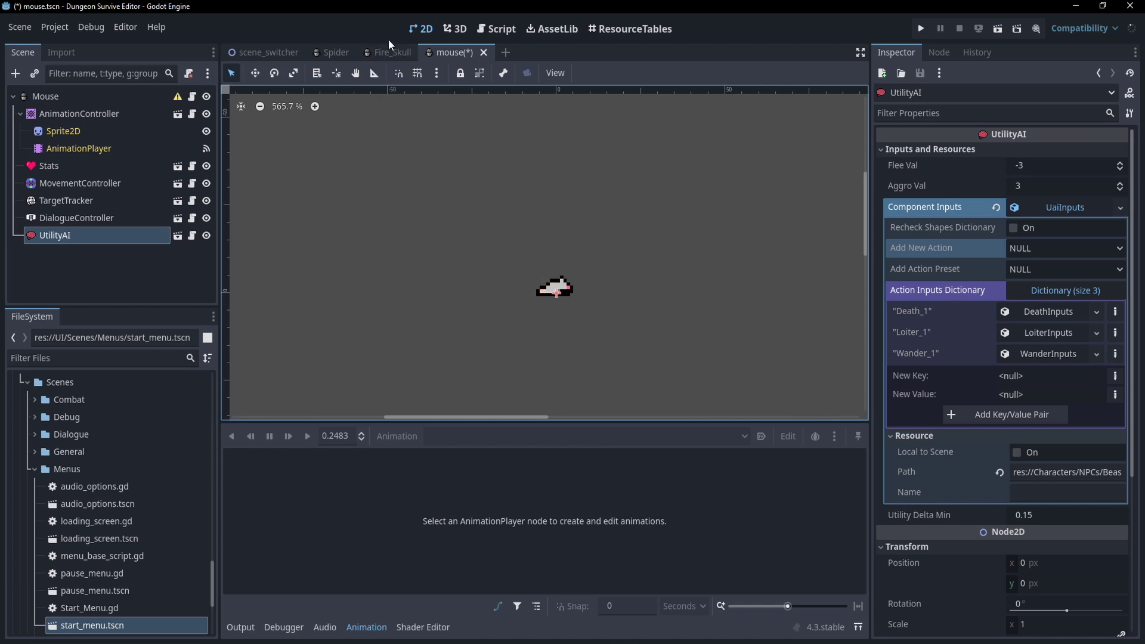
pyautogui.click(391, 52)
pyautogui.press('F5')
# Walk the player left, then up and right toward the FireSkull
pyautogui.press('a')
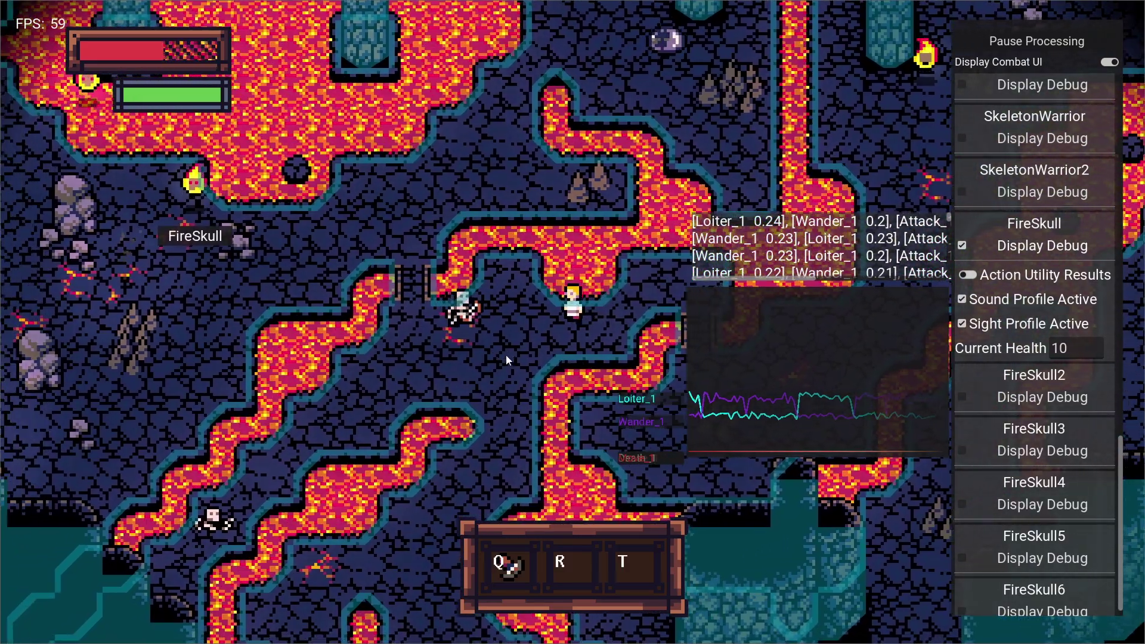
pyautogui.press('a')
pyautogui.press('w')
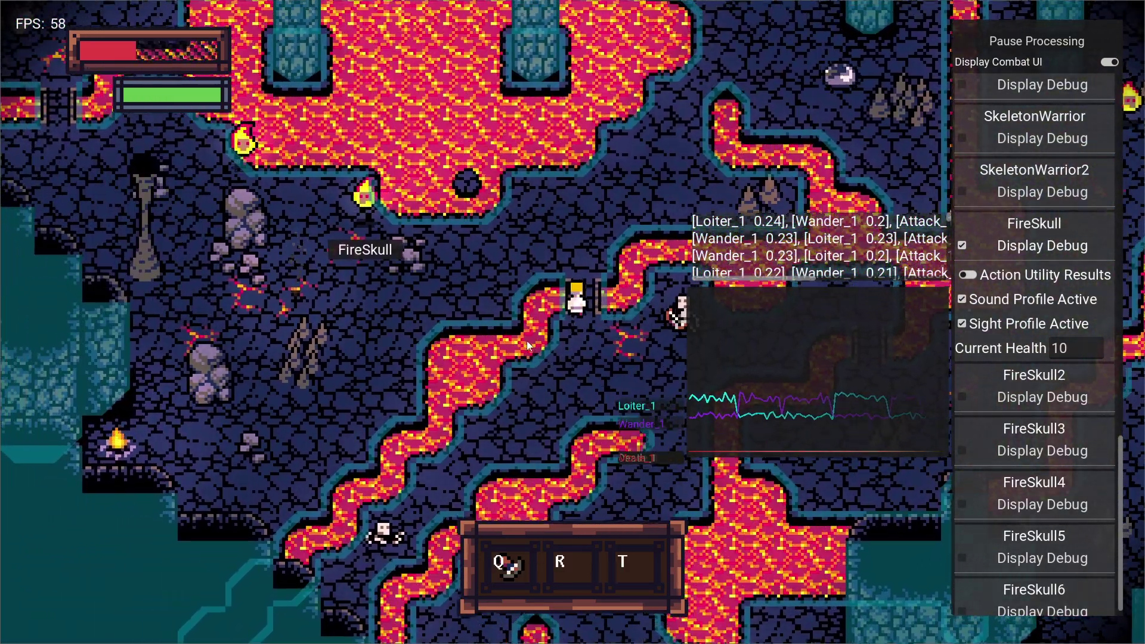
pyautogui.press('w')
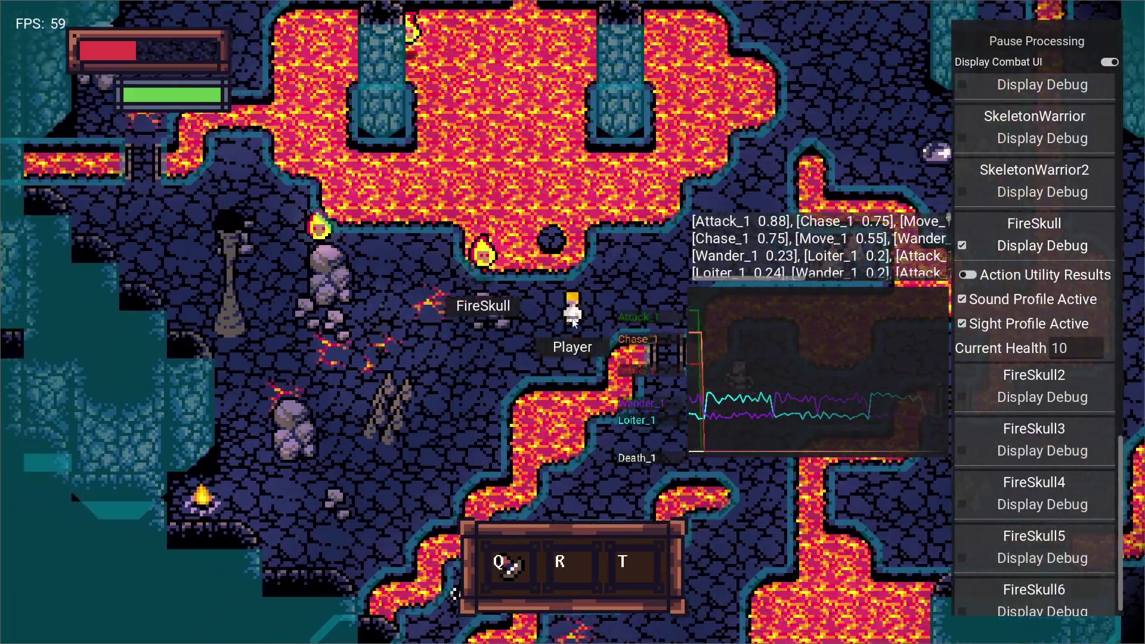
pyautogui.press('d')
pyautogui.press('w')
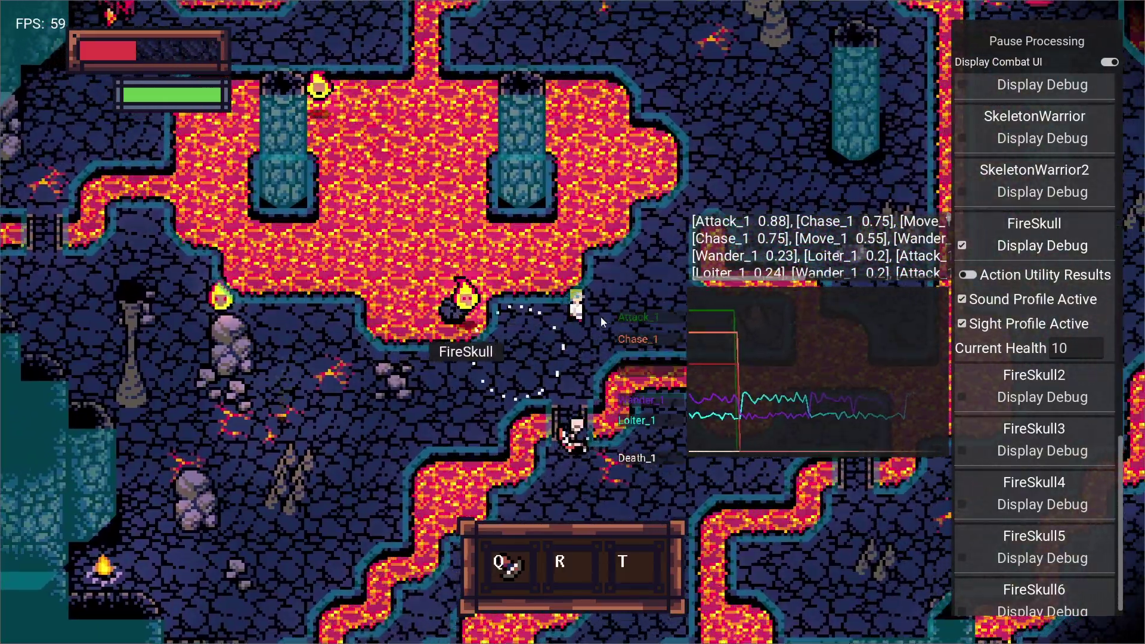
pyautogui.press('w')
pyautogui.press('d')
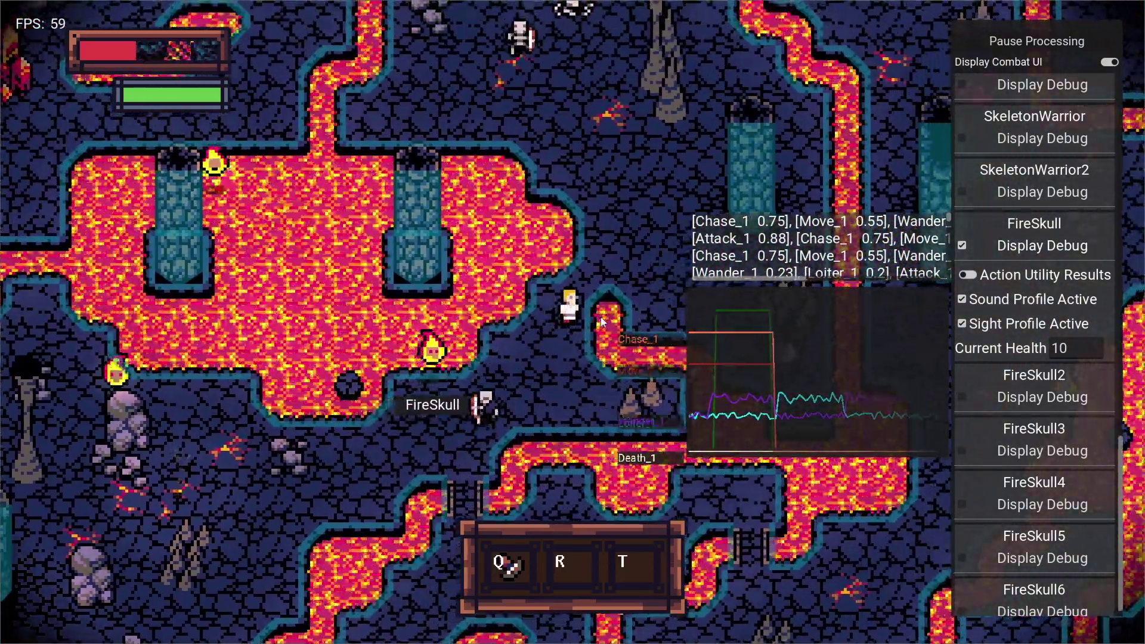
pyautogui.press('w')
pyautogui.press('d')
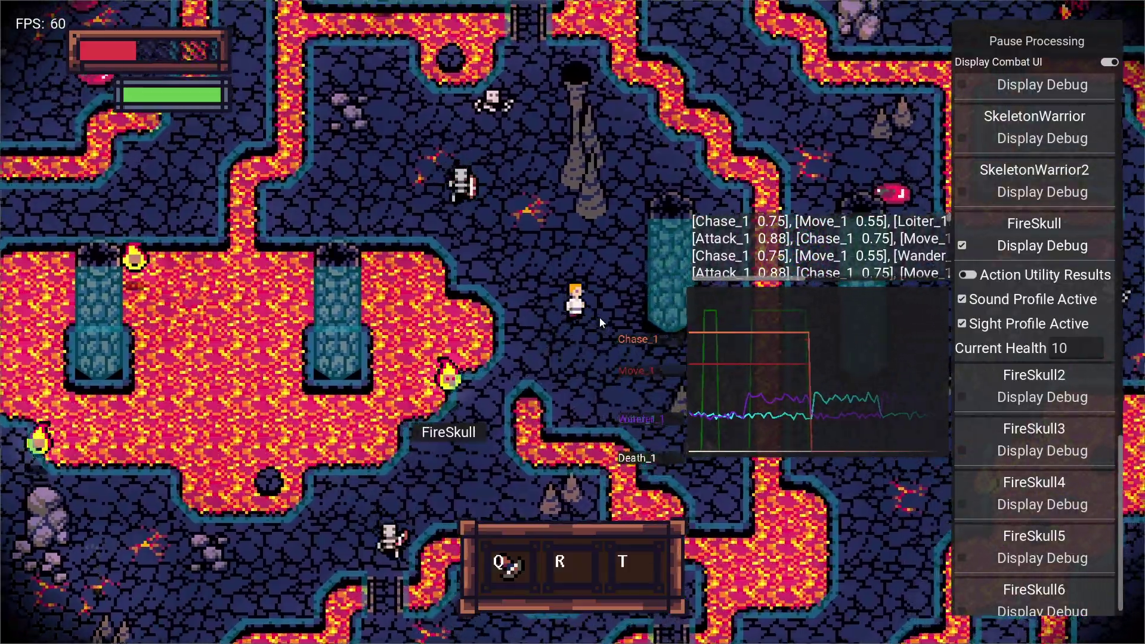
# Keep walking the player up and right across the lava cave as FireSkull's scores update
pyautogui.press('w')
pyautogui.press('a')
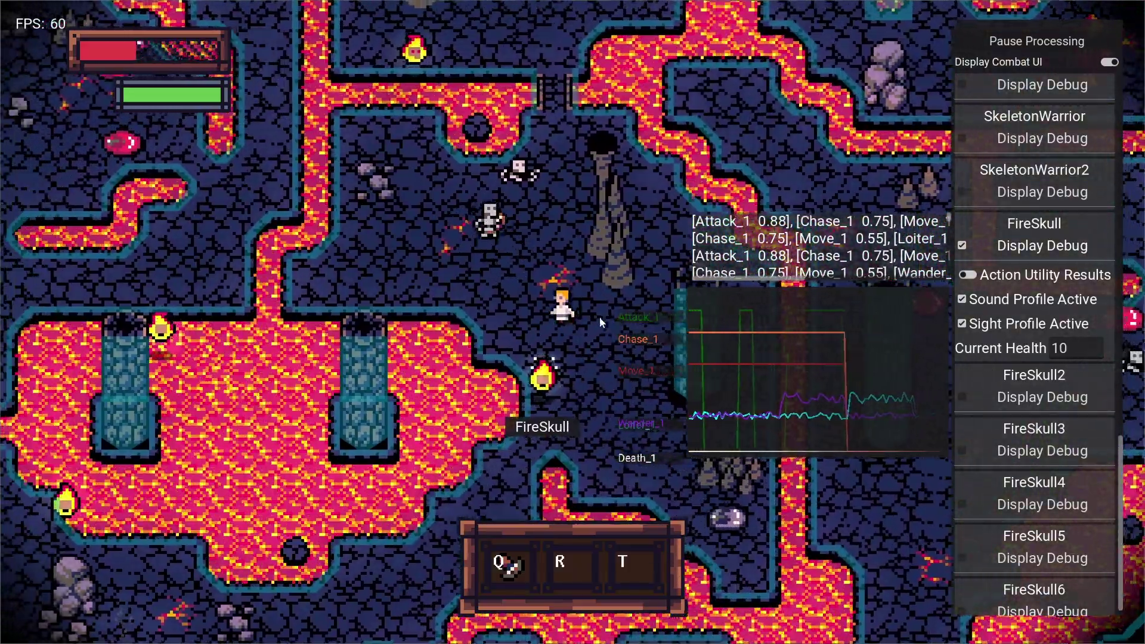
pyautogui.press('w')
pyautogui.press('d')
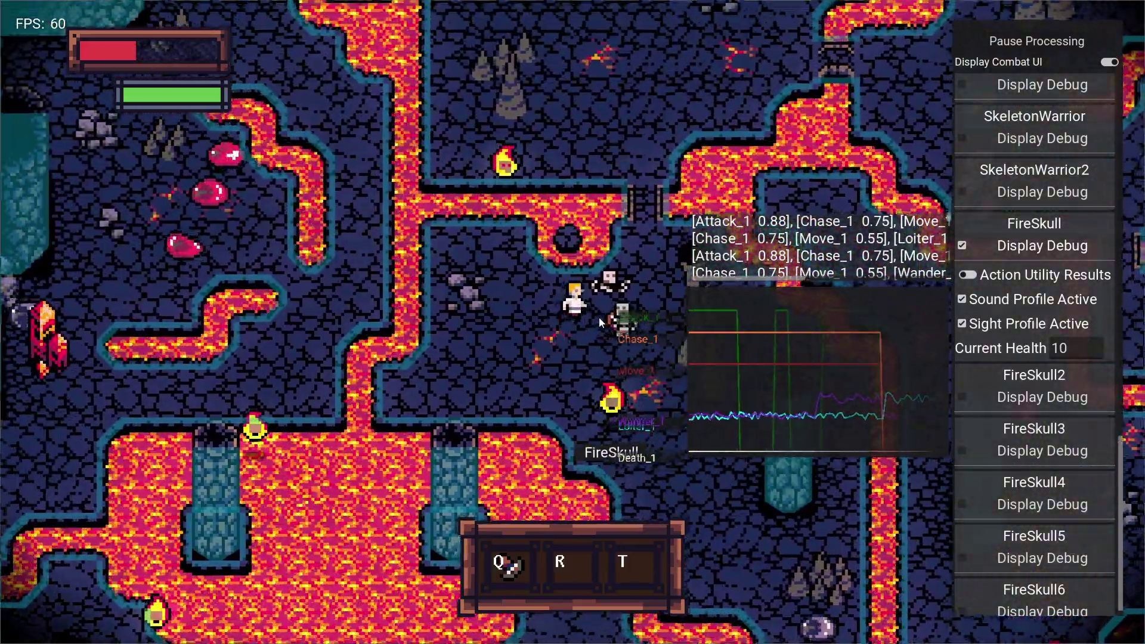
pyautogui.press('w')
pyautogui.press('d')
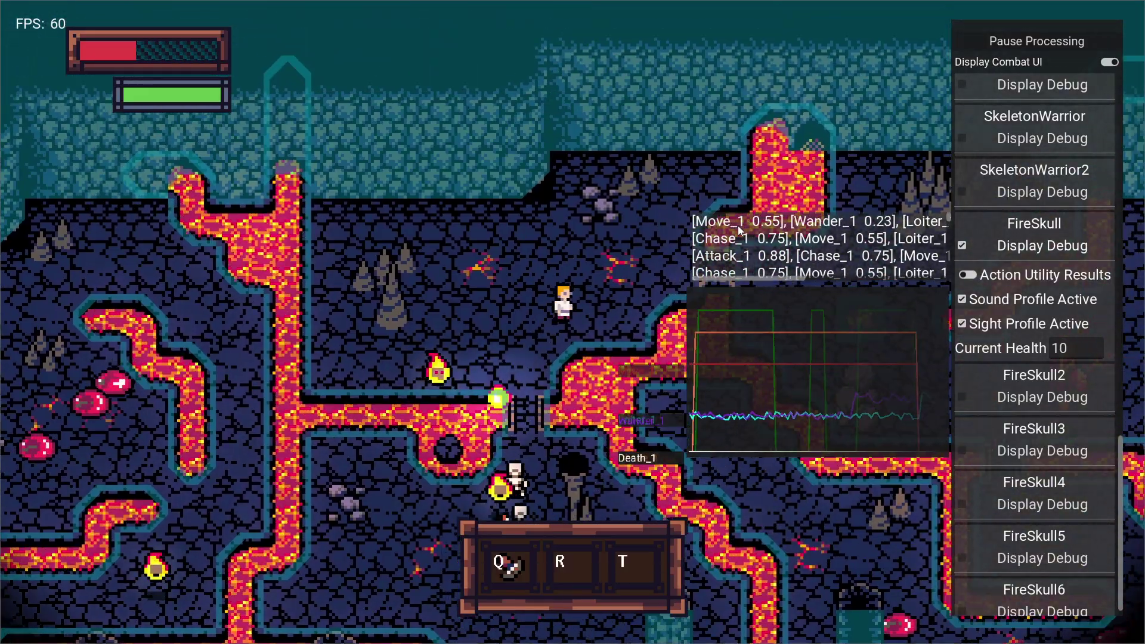
pyautogui.press('d')
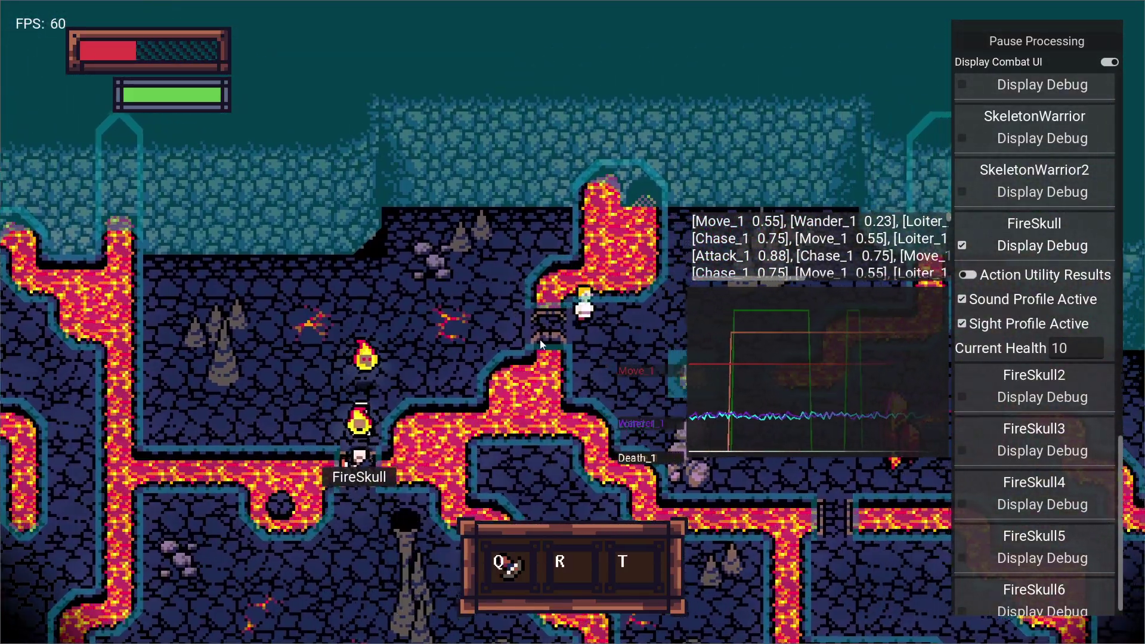
pyautogui.press('d')
pyautogui.press('s')
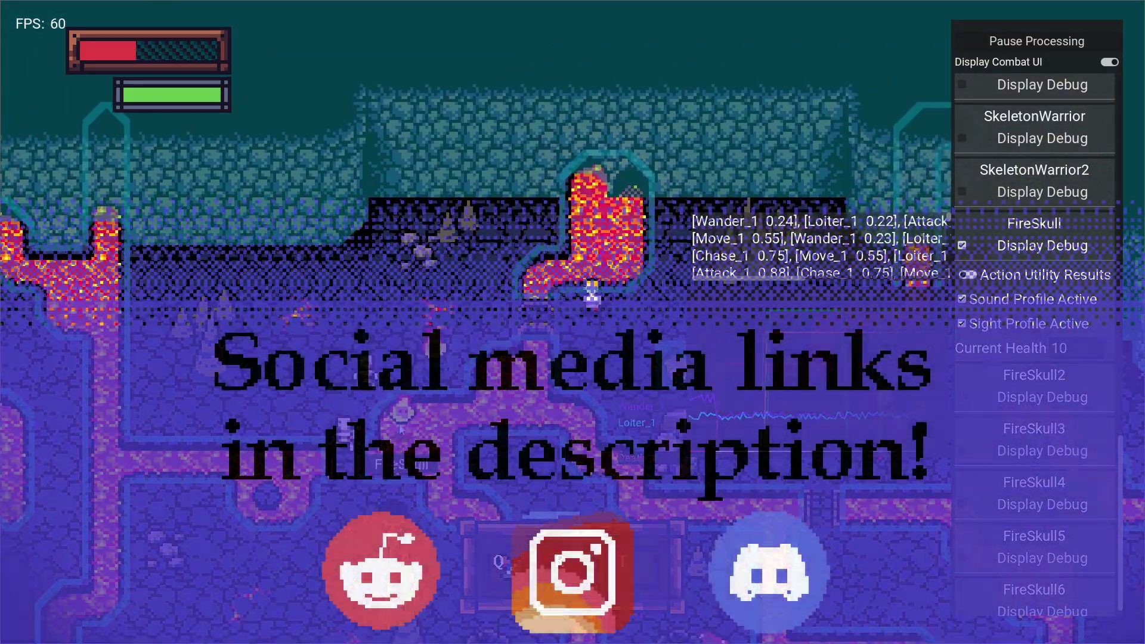
pyautogui.press('d')
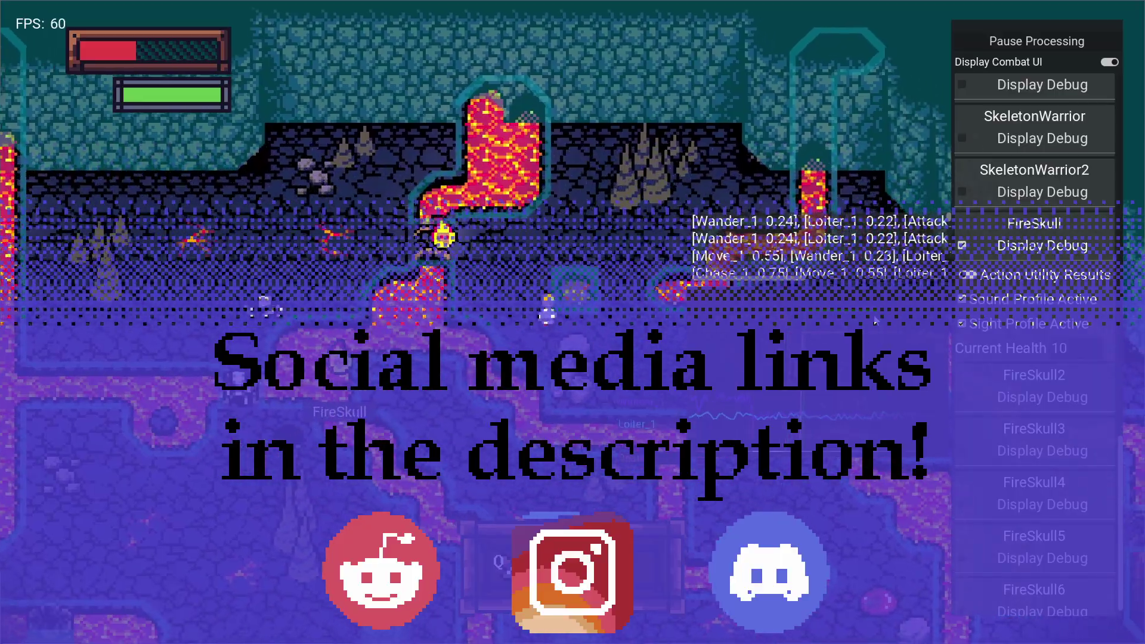